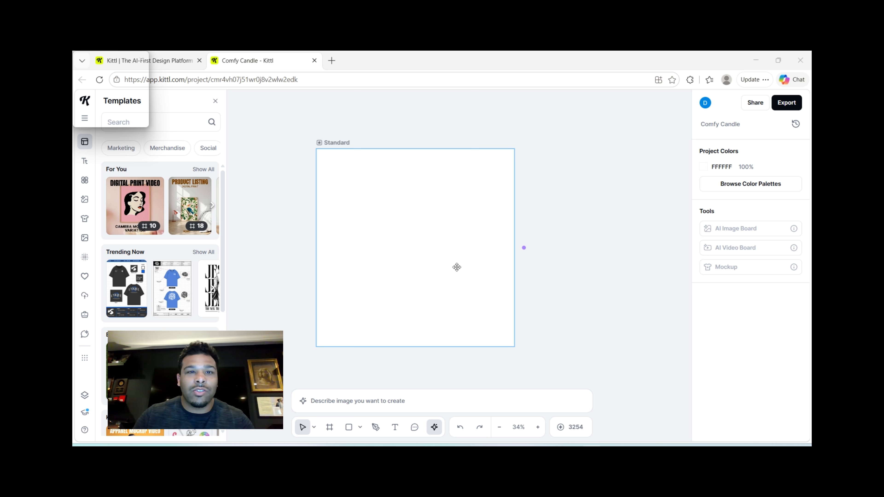
- Have Agentic AI create 3 different logos for Comfy, a modern candle and fragrance brand in lighter creams, beige and whites
scroll(454, 265, "down", 1)
scroll(454, 265, "down", 1)
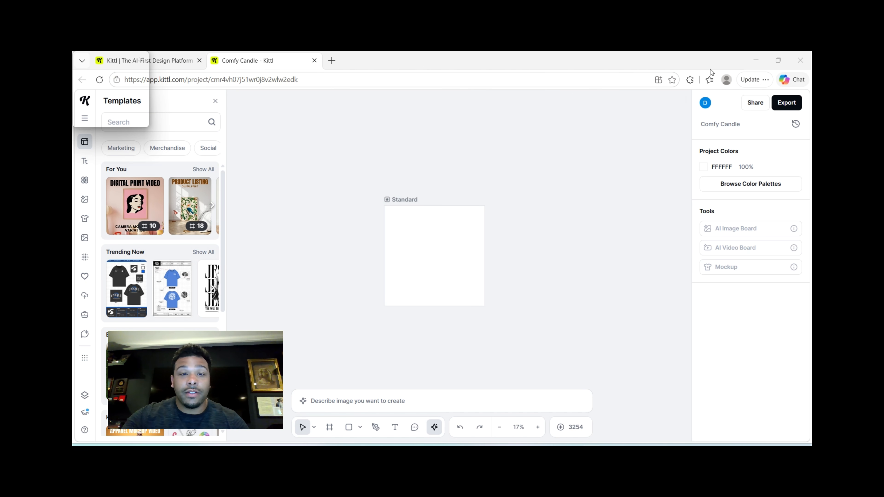
key("shift+1")
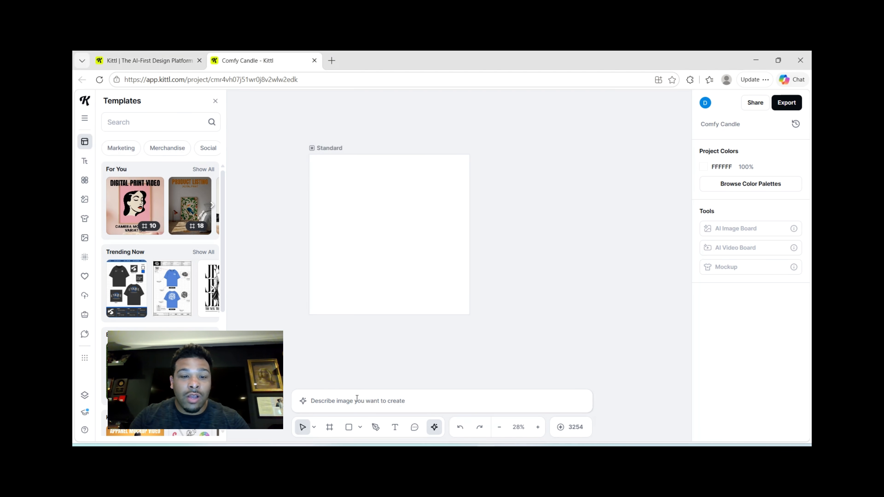
left_click(357, 401)
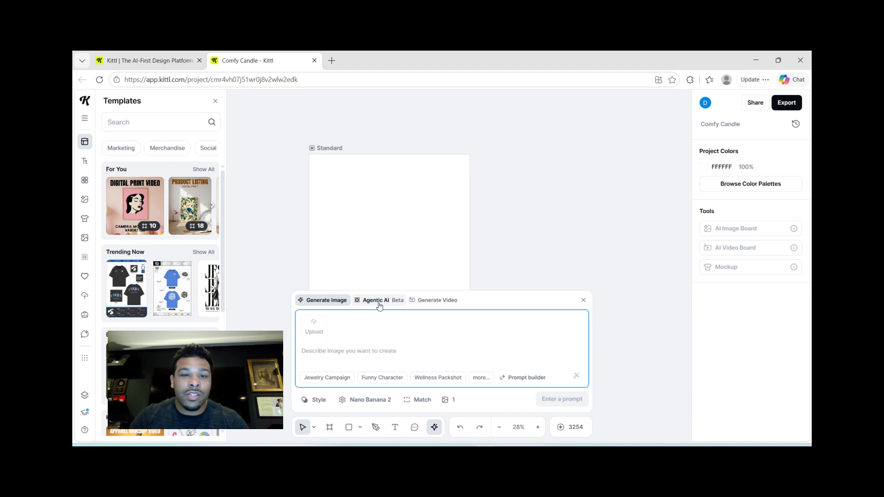
left_click(372, 306)
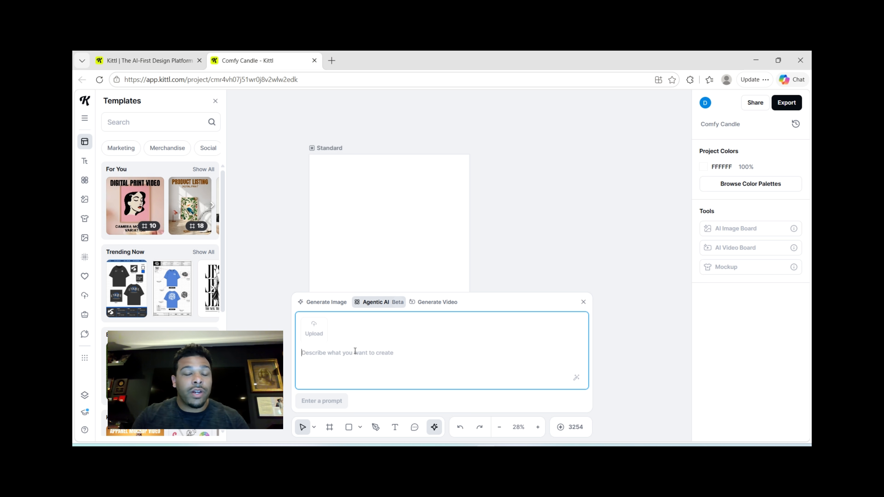
type("I want to create a candle and fragrance brand called Comfy. And I want this brand to be modern with lighter colors, like creams, and beige, and whites. Create 3 different logos for me to choose from")
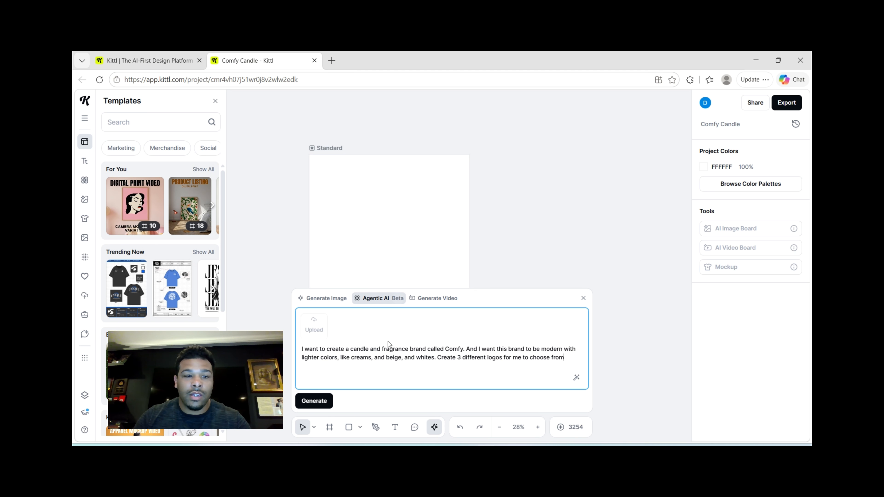
left_click(314, 401)
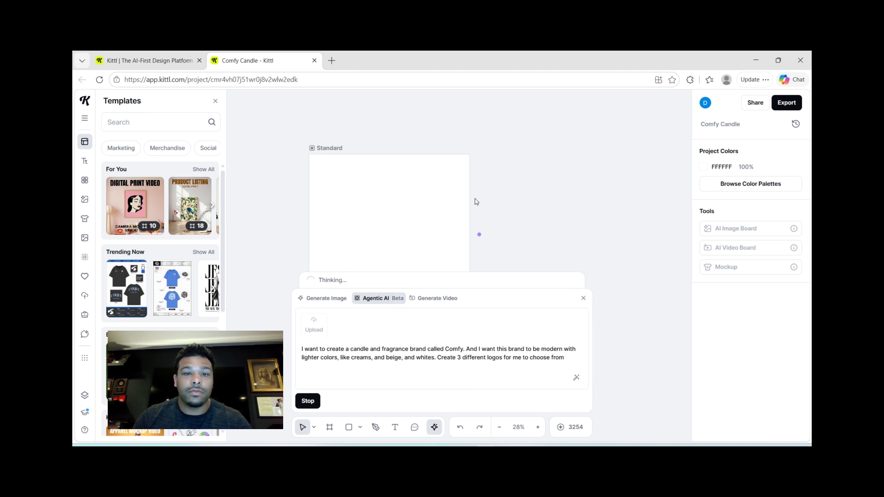
- Examine the three generated Comfy logos, looking closely at the one with the arc and star above the wordmark
scroll(517, 197, "down", 1)
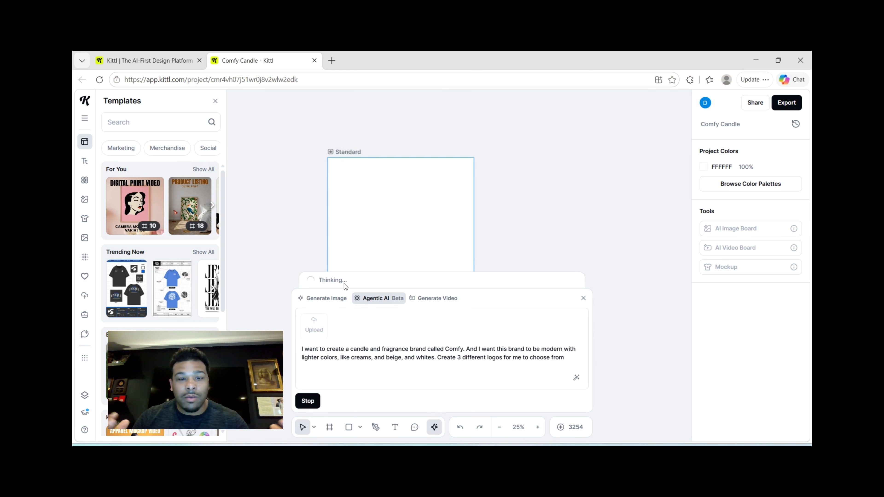
scroll(522, 196, "down", 3)
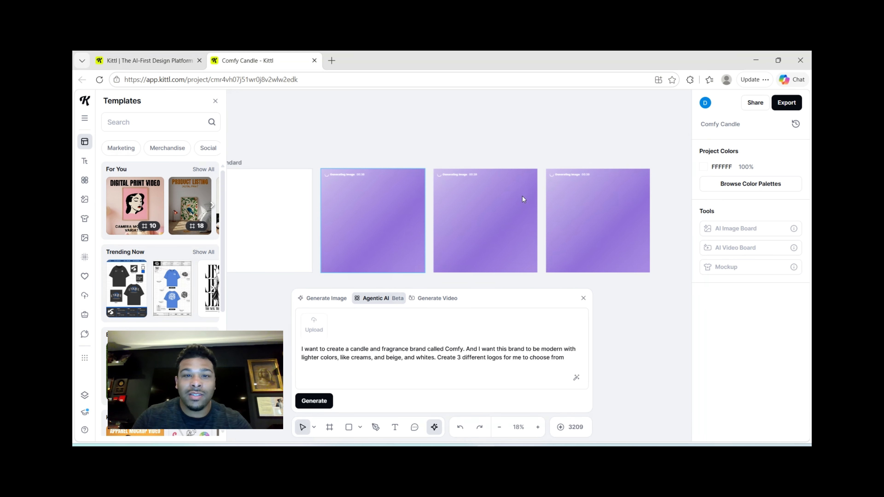
left_click(480, 182)
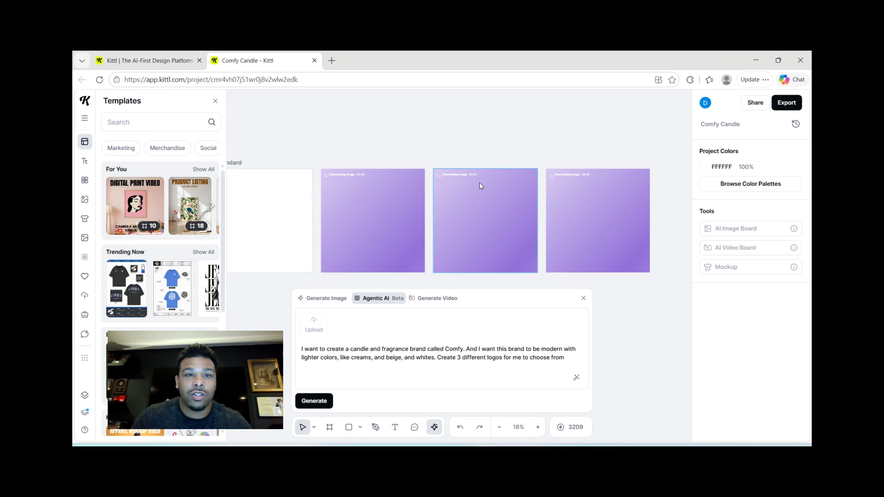
scroll(480, 183, "up", 2)
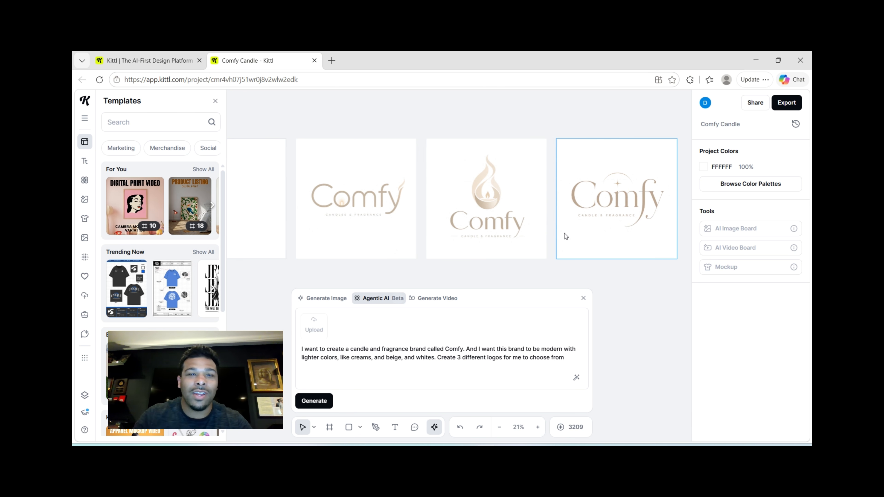
scroll(564, 236, "up", 1)
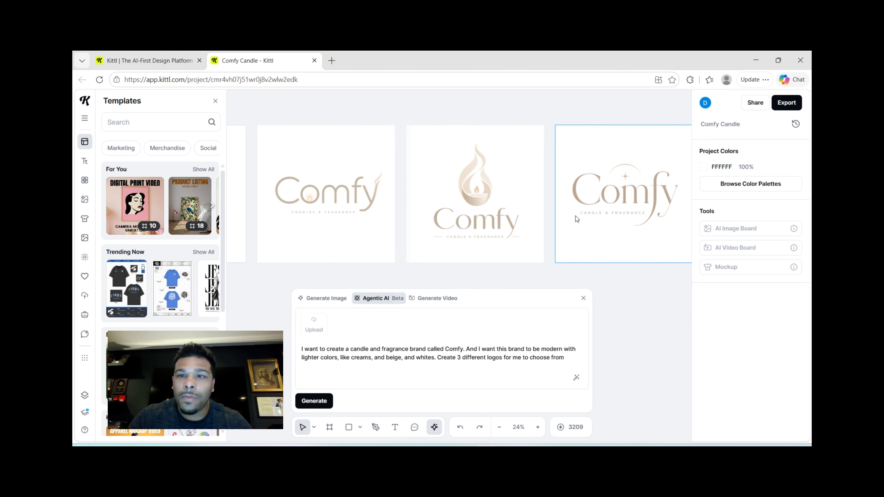
left_click(619, 208)
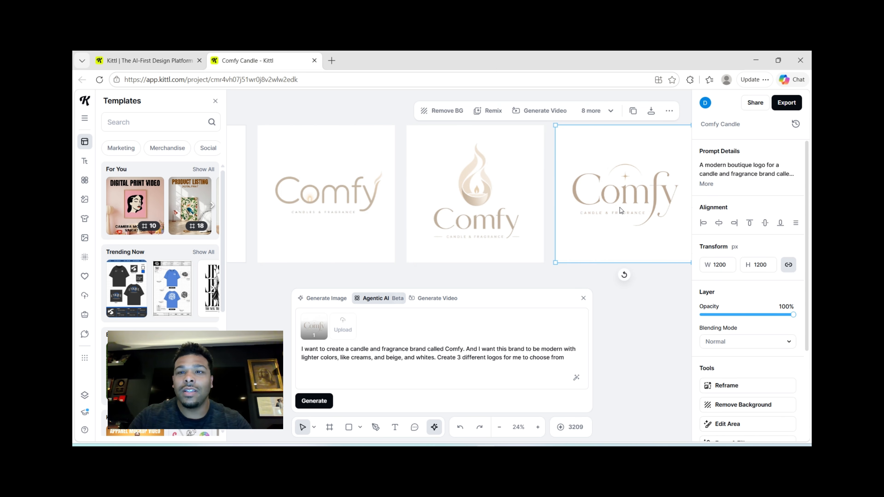
scroll(620, 207, "right", 3)
scroll(620, 207, "up", 5)
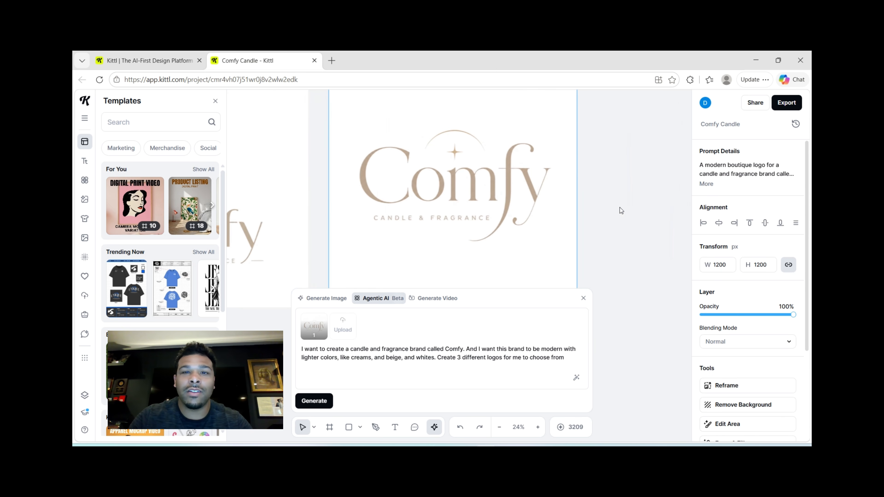
scroll(619, 207, "down", 2)
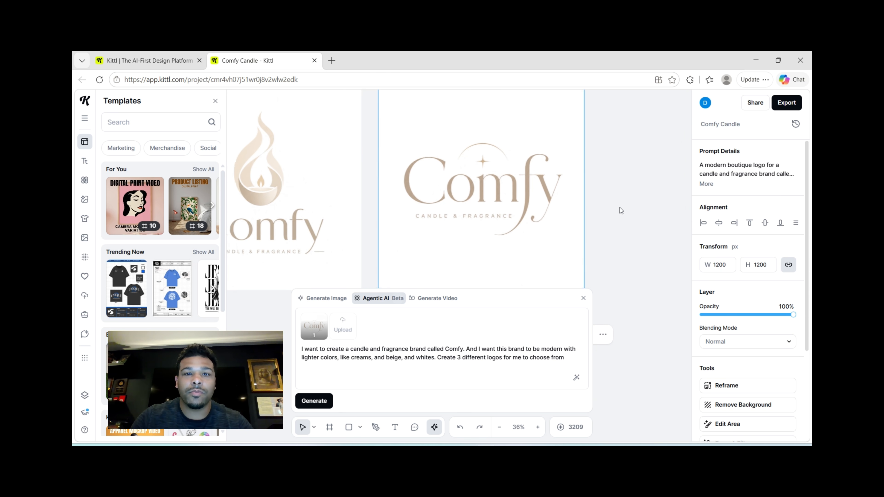
scroll(619, 207, "down", 1)
left_click(520, 197)
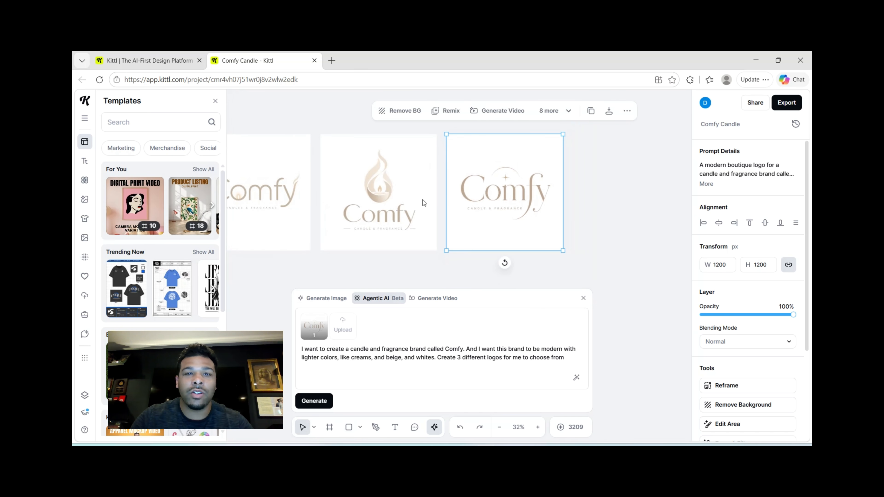
- Delete the first two generated logos and move the arc-and-star Comfy logo toward the blank Standard artboard
scroll(421, 199, "left", 3)
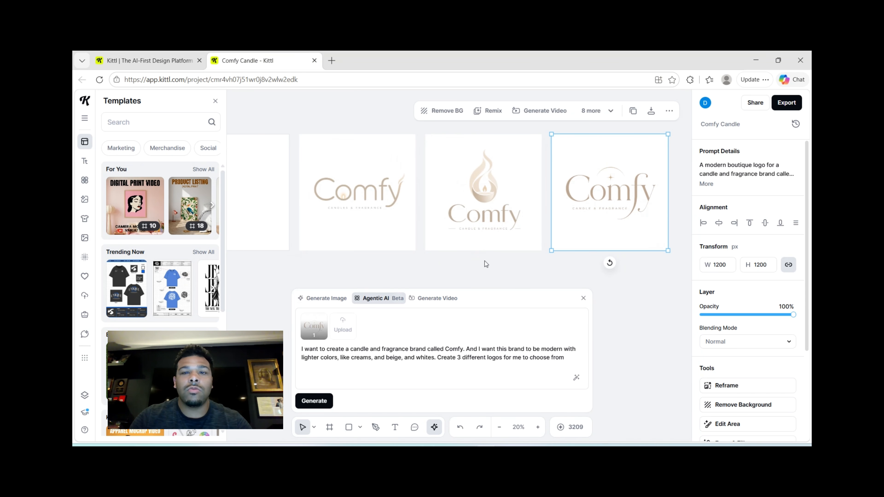
left_click_drag(485, 261, 368, 192)
key("Delete")
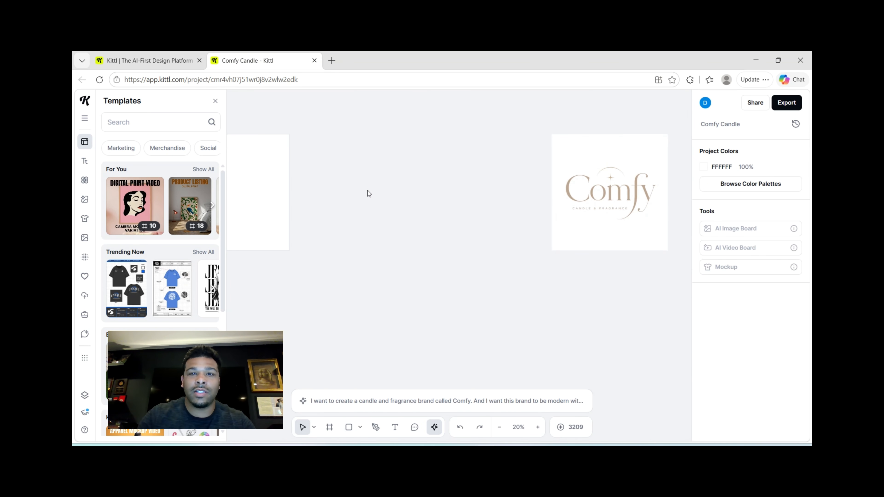
left_click(635, 223)
left_click_drag(604, 218, 407, 213)
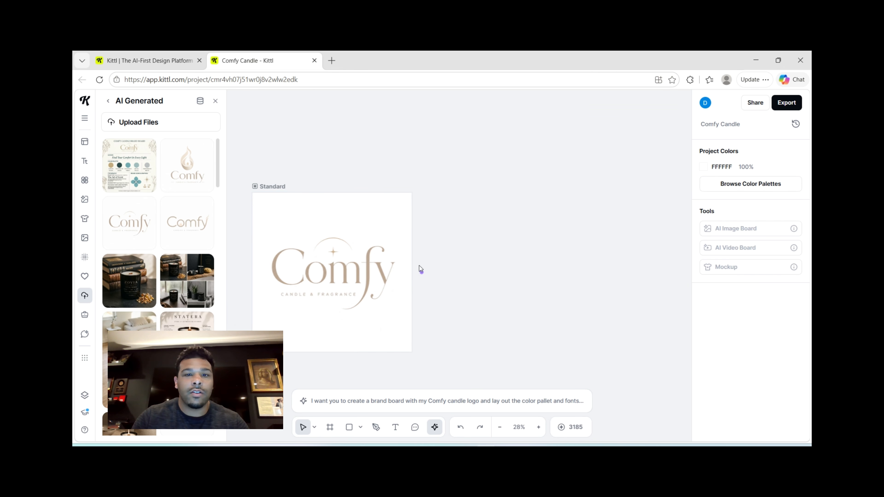
- Add an AI image board linked to the logo artboard, prompting for a brand board with fonts, color pallets with the hex codes, and a slogan
left_click(422, 274)
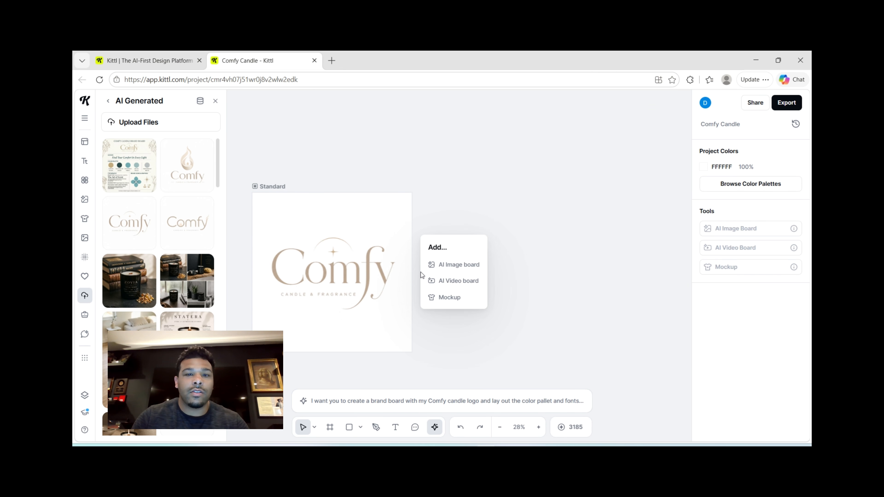
left_click(450, 266)
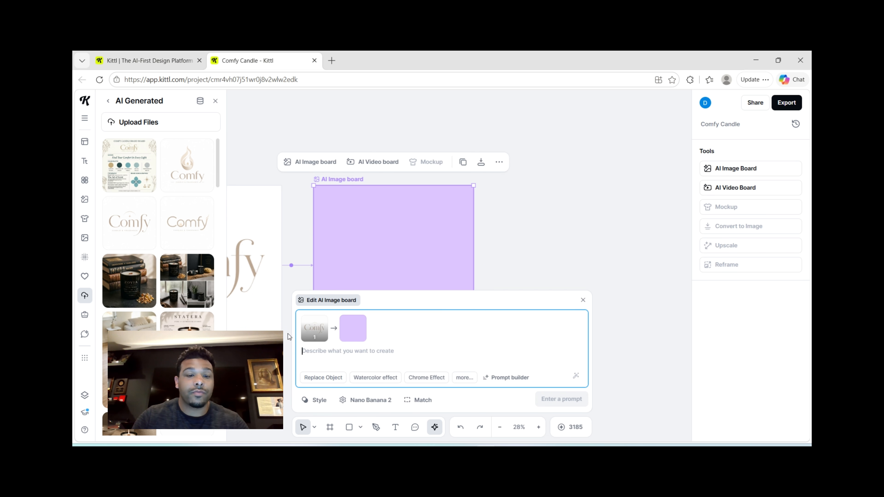
mouse_move(315, 340)
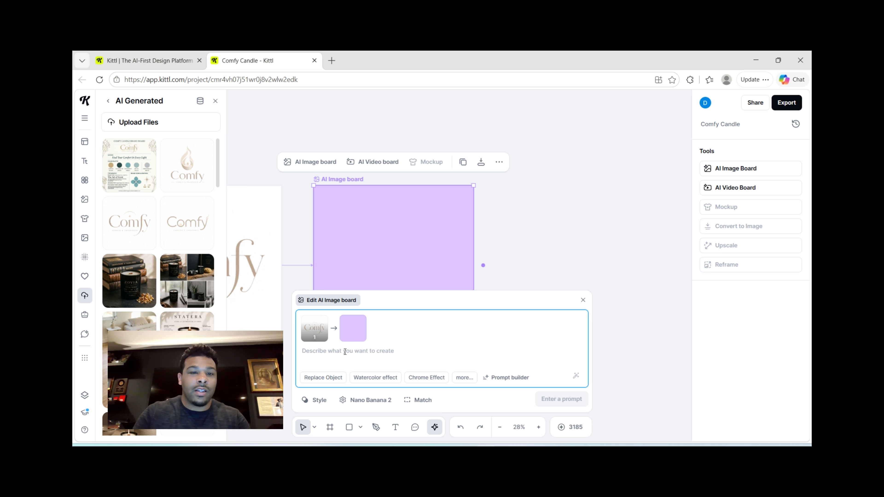
type("I want ")
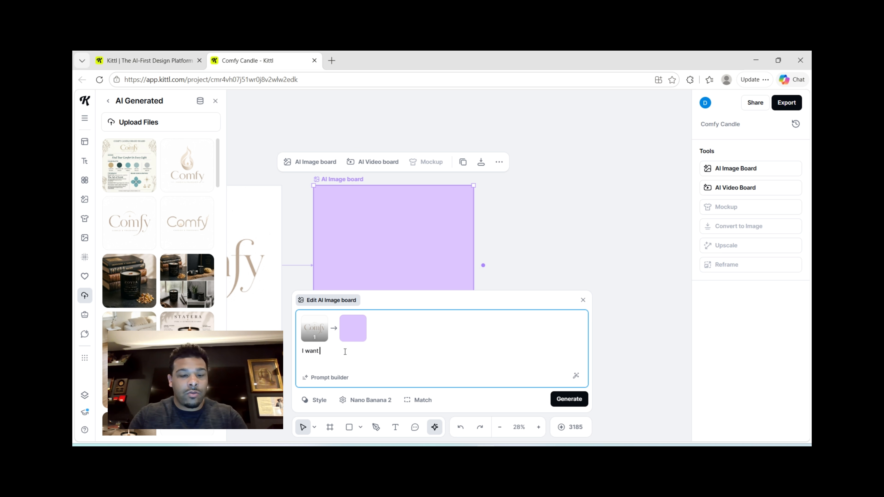
type("you to take")
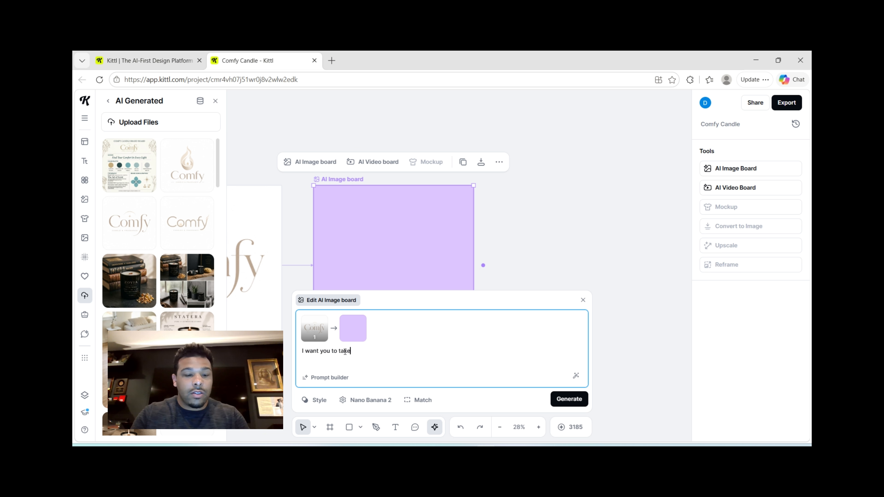
type(" my log")
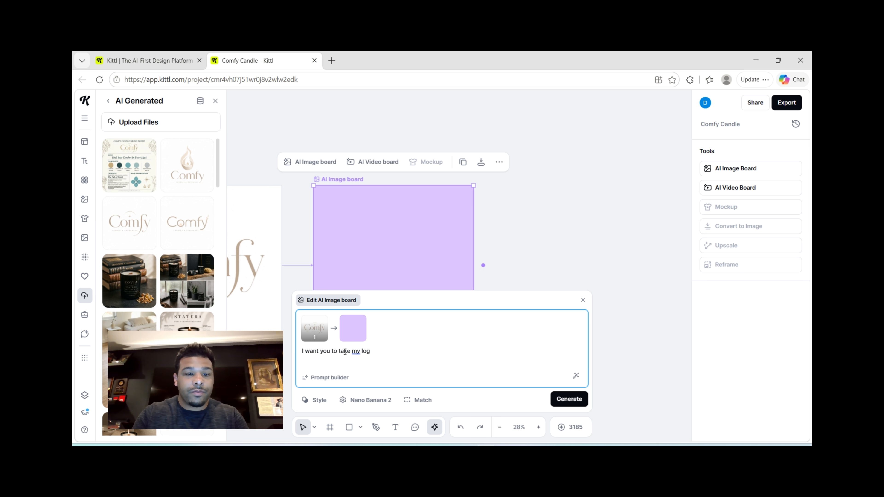
type("ooand")
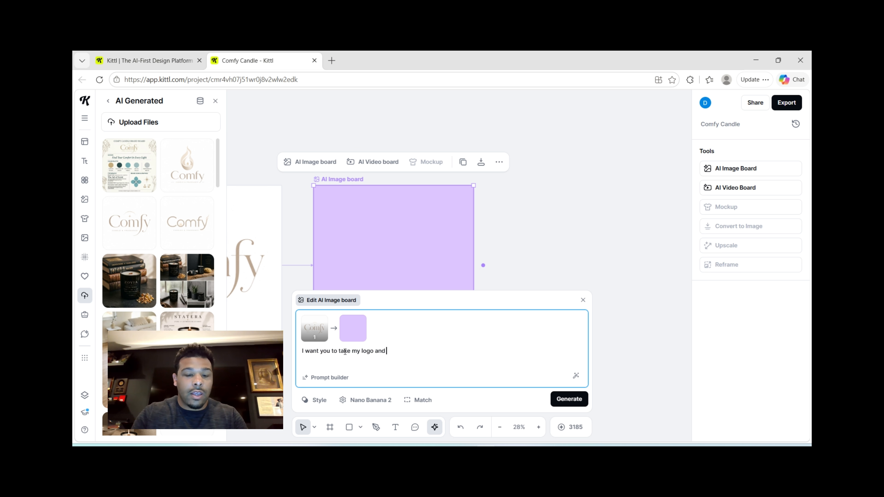
type(" create a c")
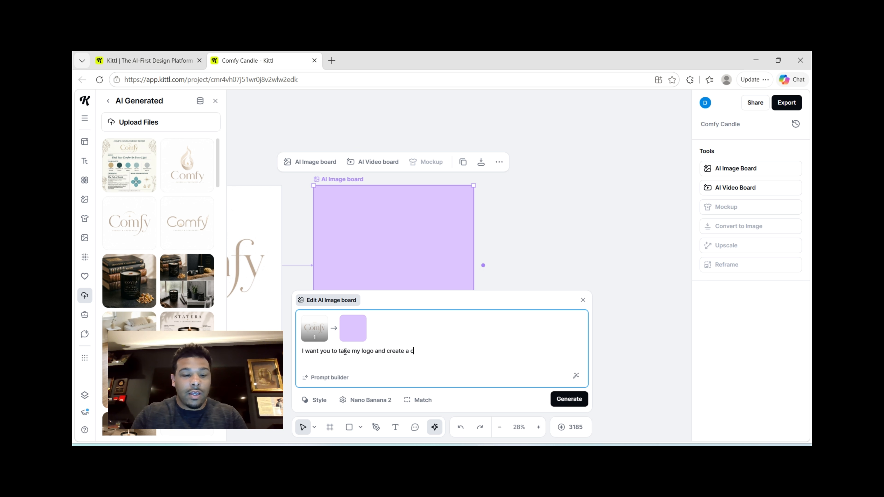
key("BackSpace")
type("brand board")
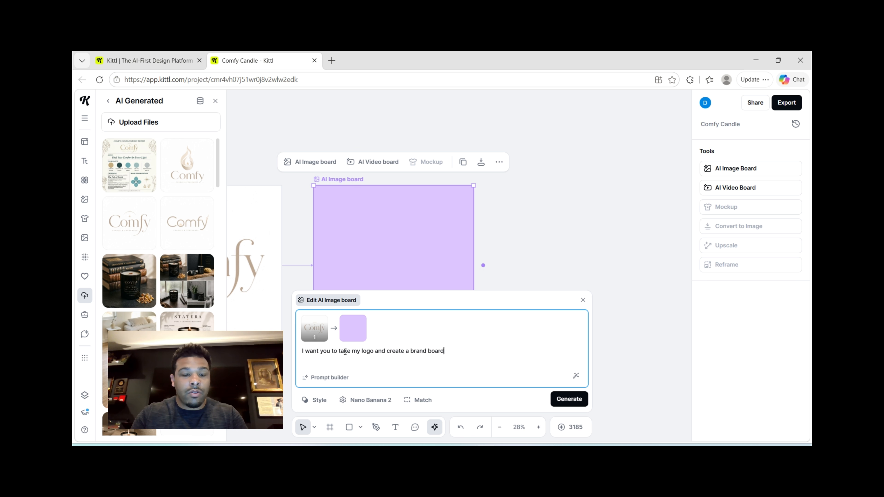
type(" with ")
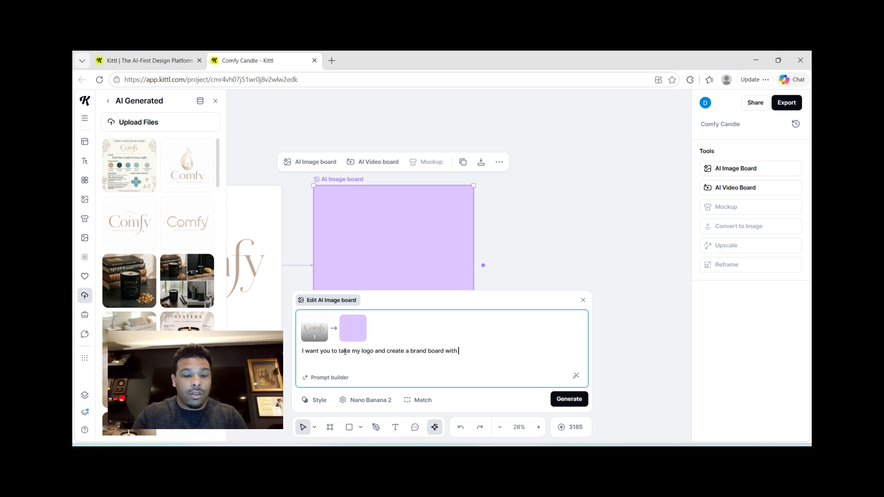
type("fonts, color")
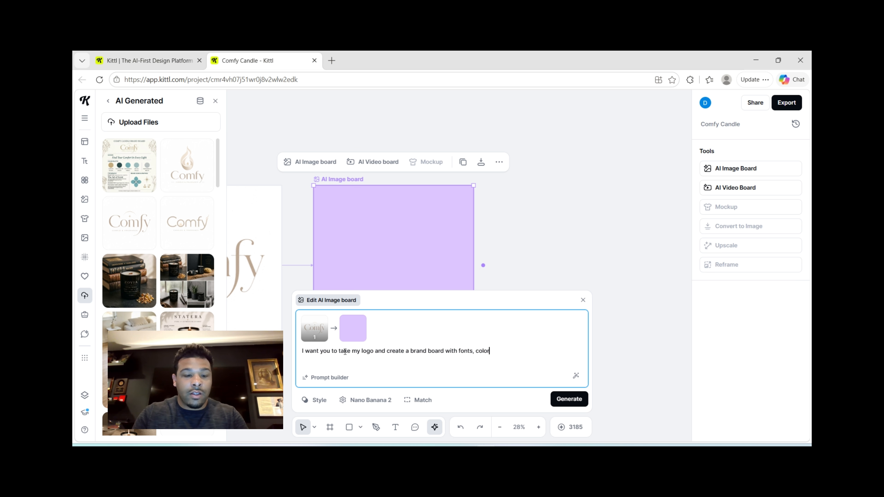
type(" pallets ")
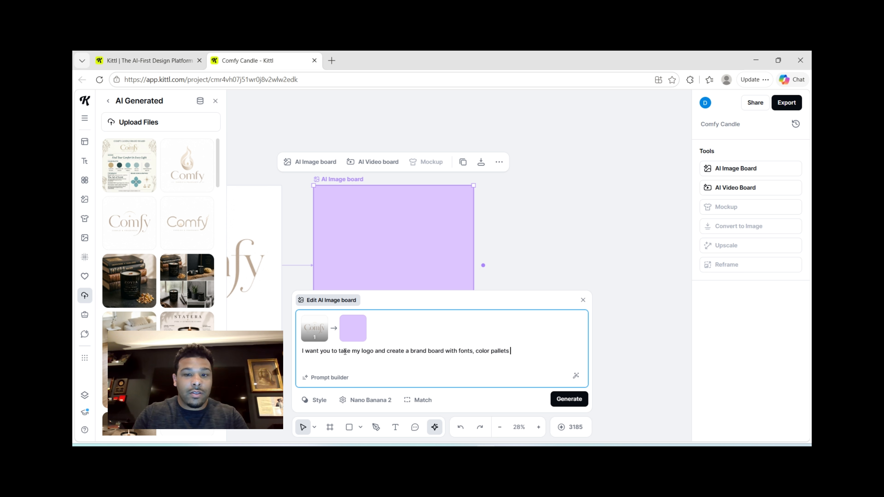
type("with the ")
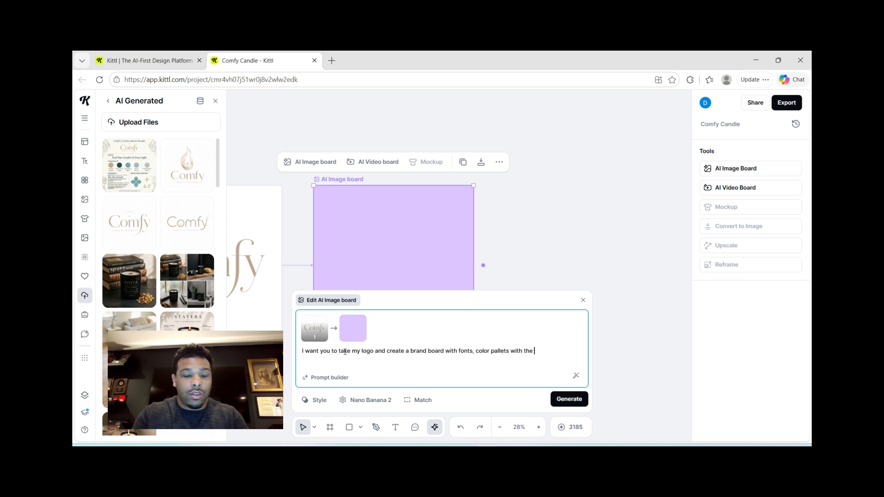
type("hex code")
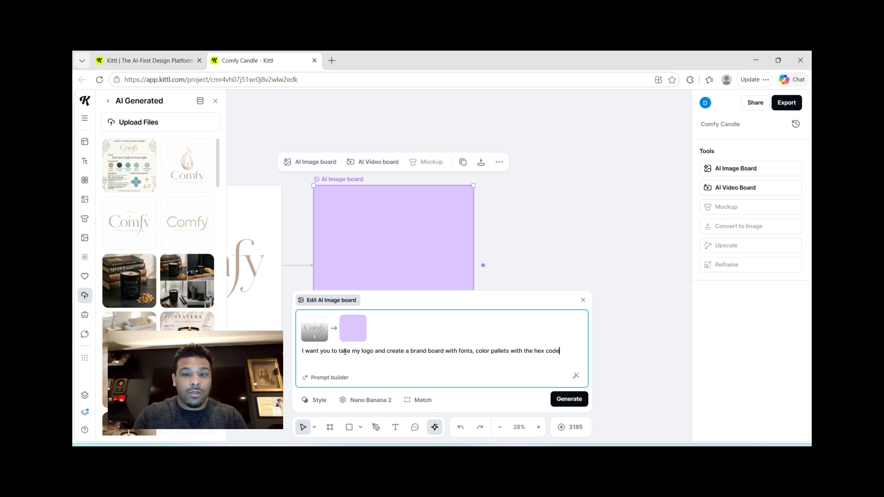
type("s, and")
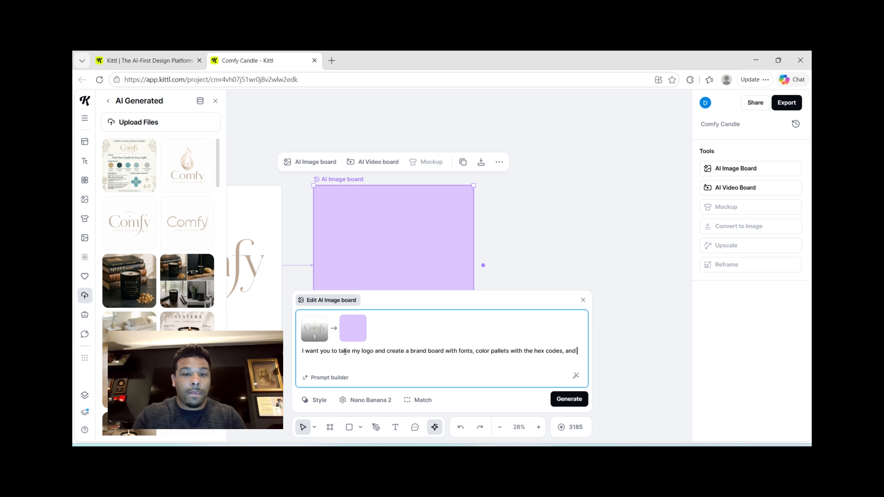
type(" a slogan")
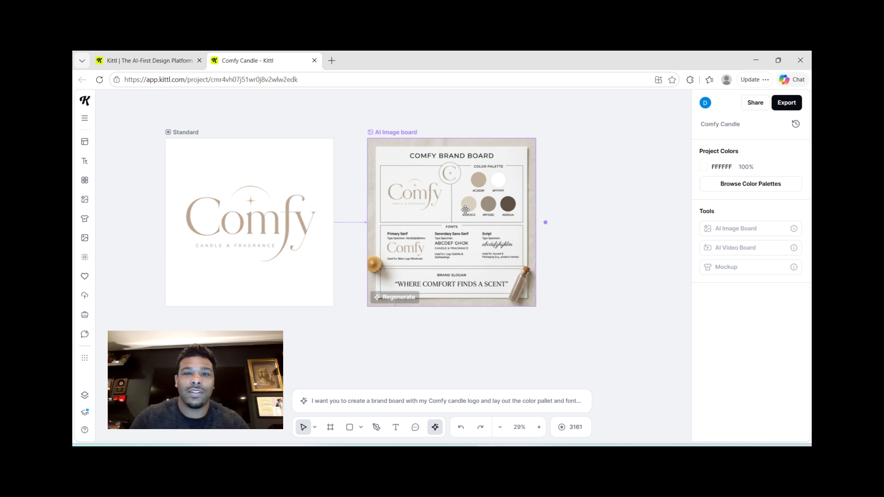
- Examine the color palette, fonts and slogan on the generated Comfy brand board
scroll(464, 215, "up", 5)
scroll(464, 215, "up", 1)
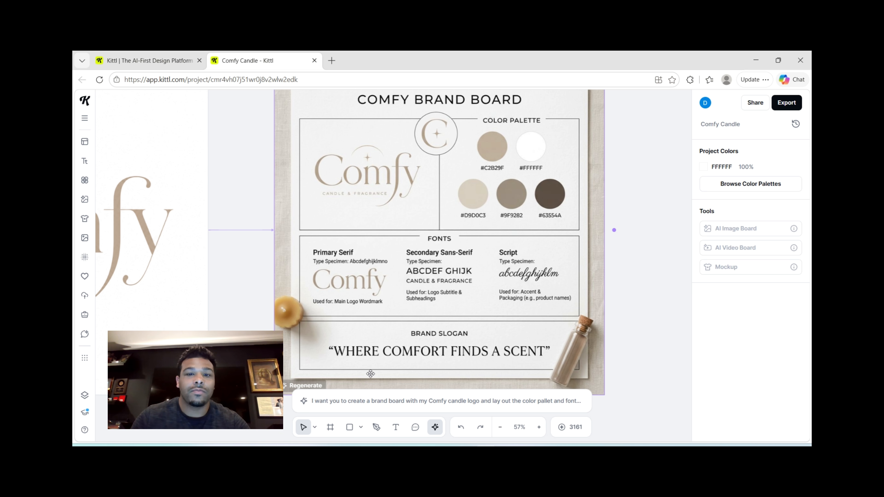
- Generate a lifestyle photo of an approximately 8oz wooden wick candle carrying the Comfy logo, using Agentic AI with the logo as reference
left_click(380, 332)
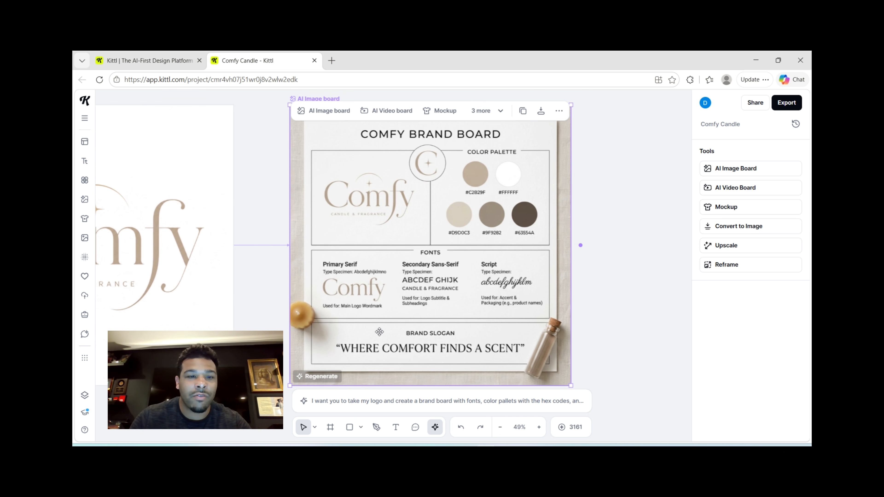
scroll(380, 332, "down", 2)
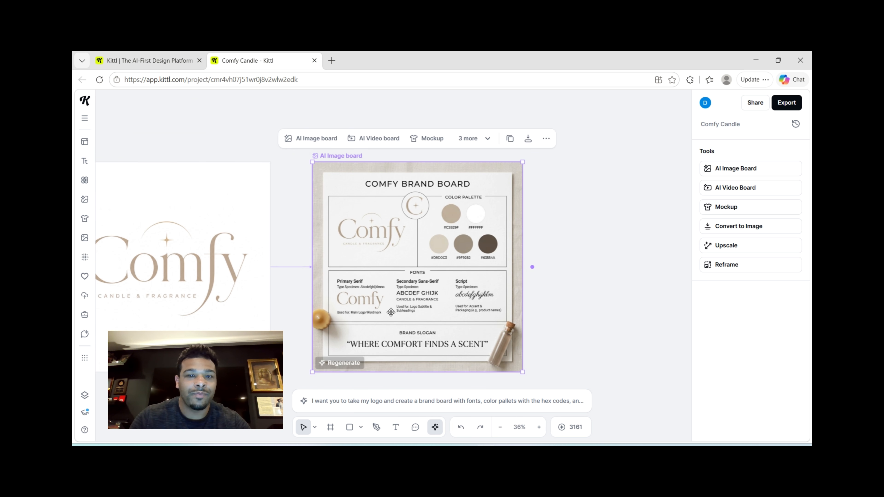
scroll(217, 252, "down", 1)
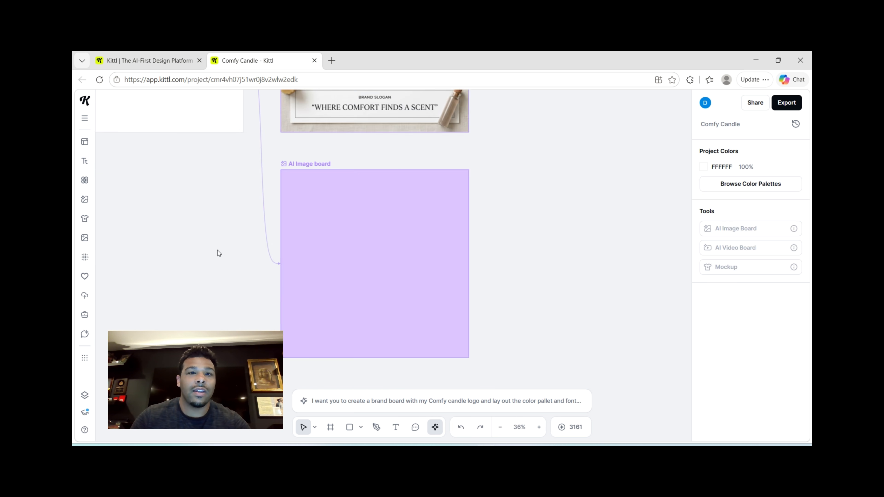
scroll(218, 252, "up", 2)
scroll(218, 250, "up", 1)
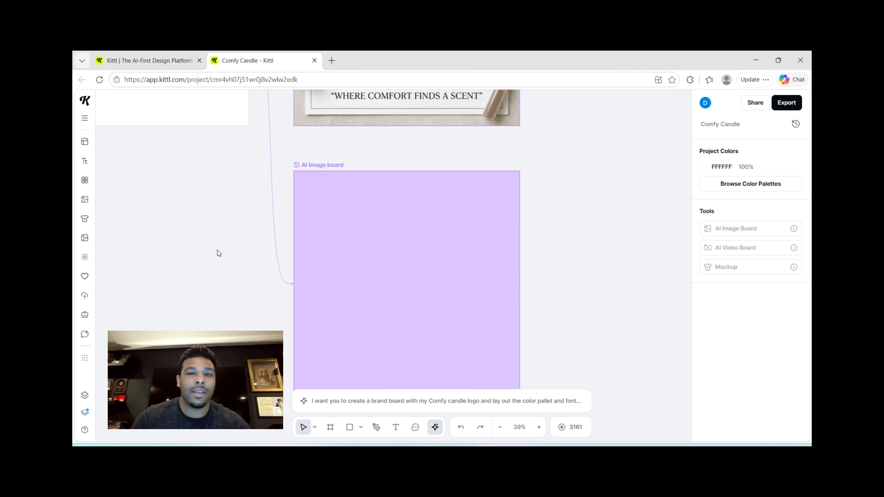
scroll(218, 250, "down", 2)
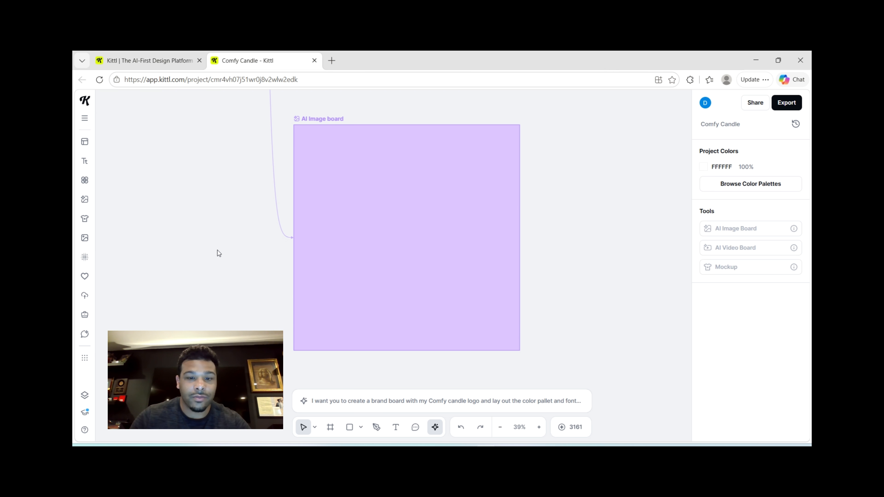
left_click(374, 401)
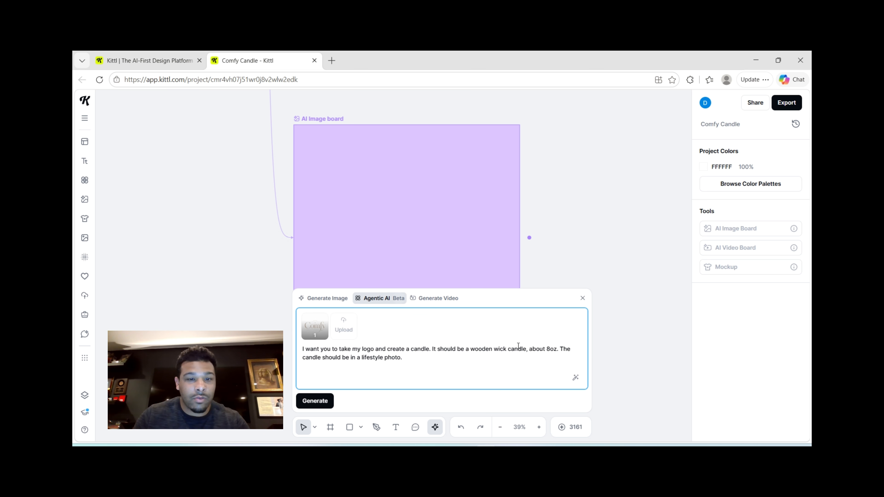
left_click(315, 401)
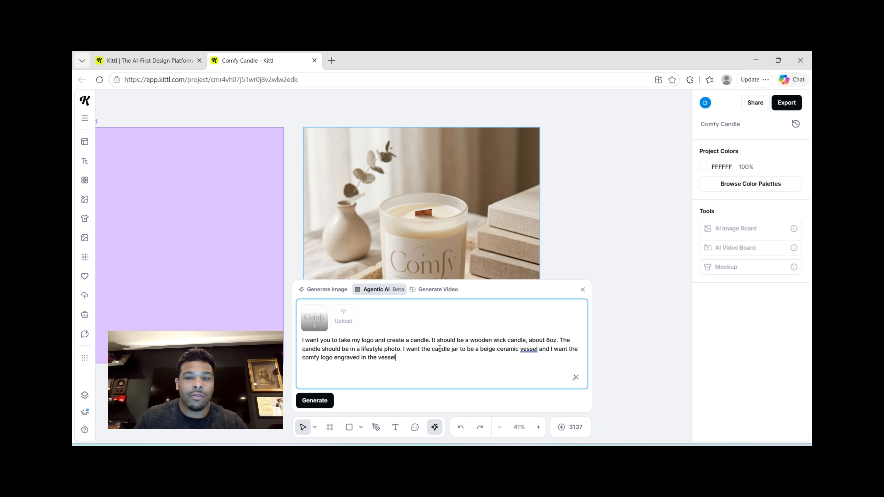
- Generate another candle photo with the prompt extended to a beige ceramic vessel with the Comfy logo engraved in it
key("Return")
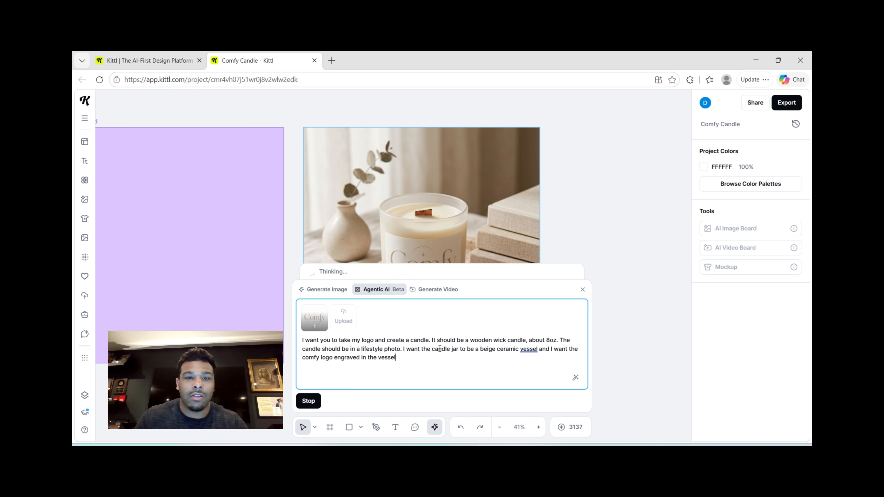
left_click(583, 290)
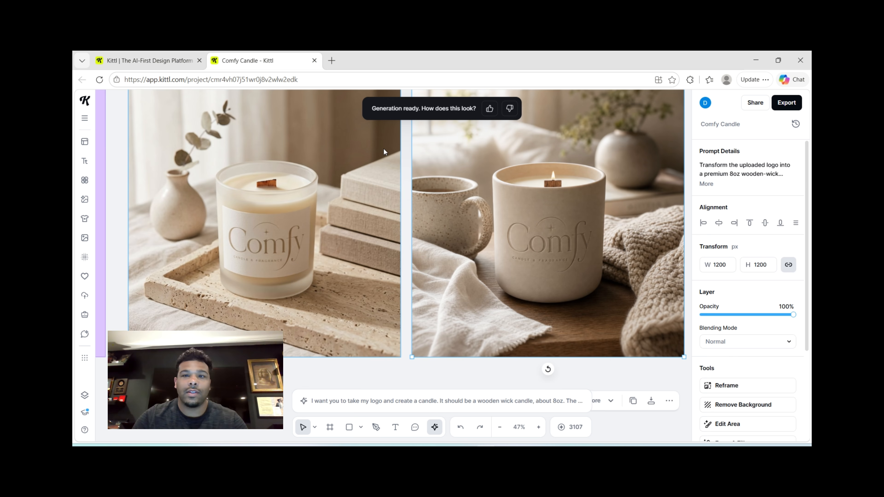
- Examine the engraved logo on the ceramic candle photo and compare it with the glass-jar version
scroll(572, 201, "up", 5)
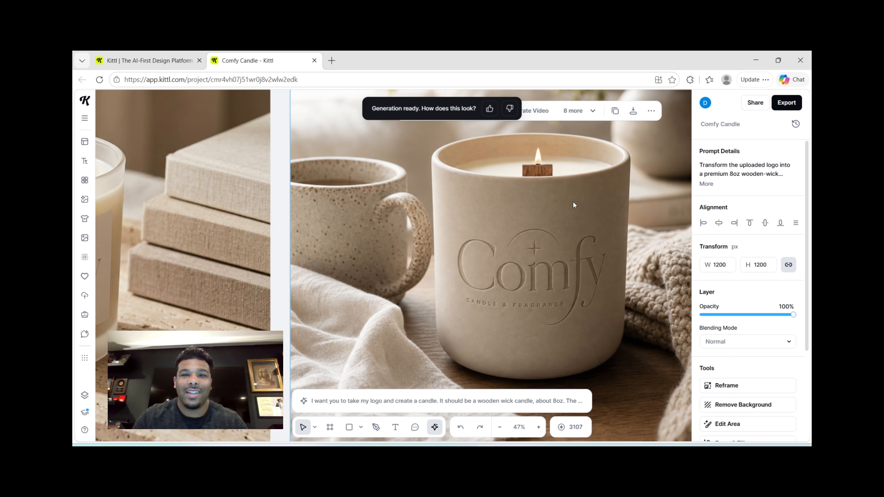
scroll(573, 201, "down", 1)
scroll(573, 201, "right", 1)
scroll(573, 201, "up", 2)
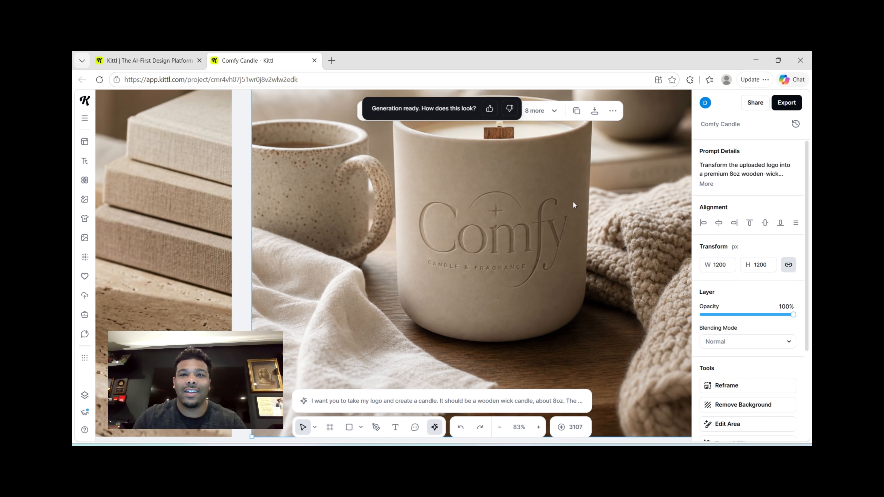
scroll(573, 203, "down", 2)
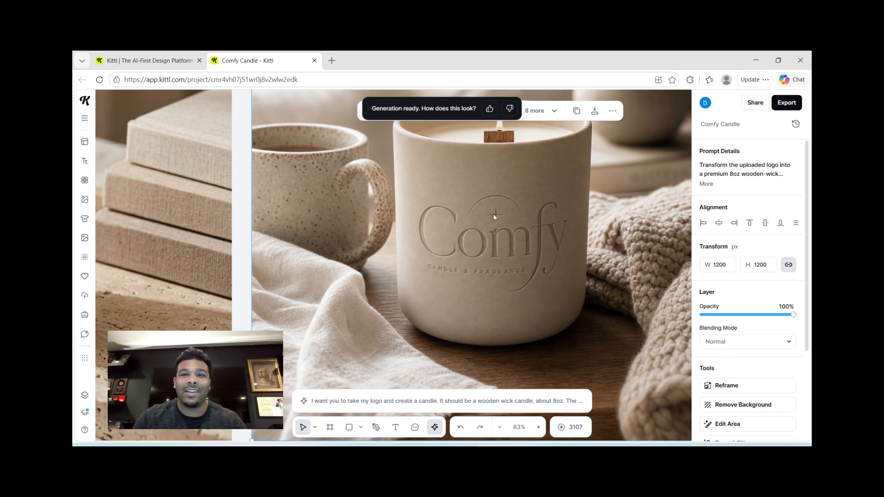
scroll(494, 217, "down", 3)
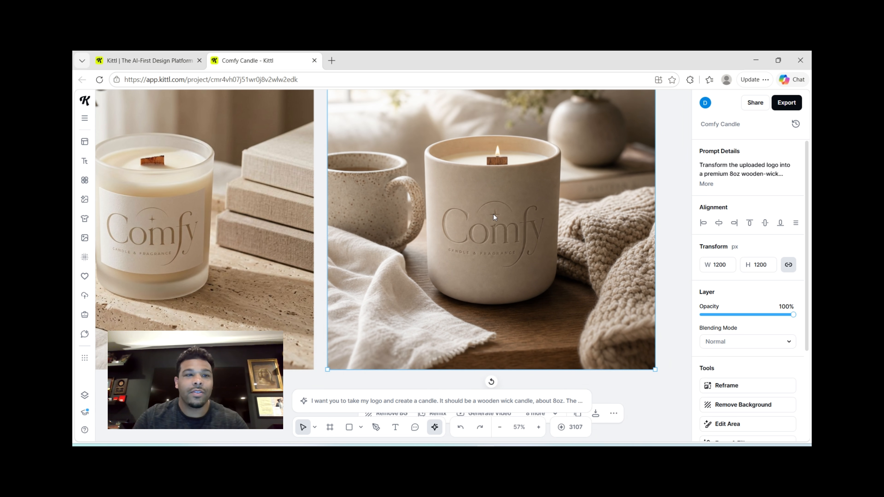
scroll(494, 215, "down", 2)
scroll(494, 215, "left", 2)
scroll(493, 217, "left", 1)
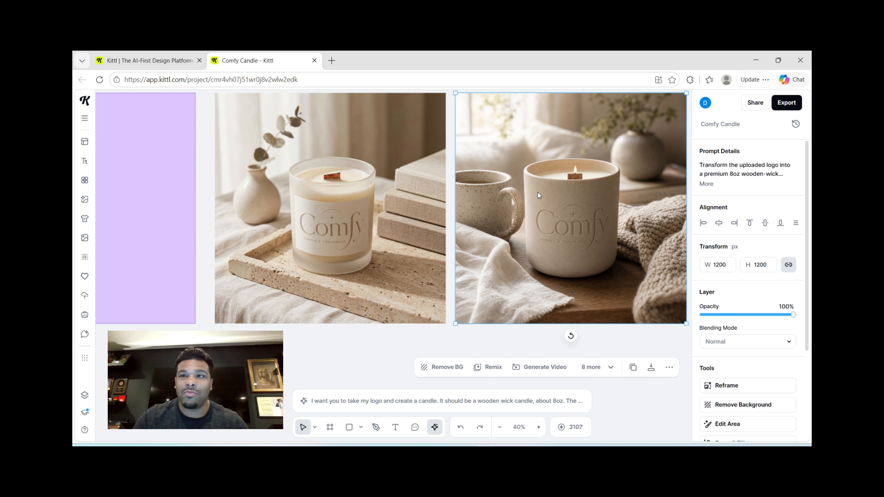
- Place the ceramic candle photo beside the Comfy brand board
scroll(537, 191, "down", 1)
left_click(484, 367)
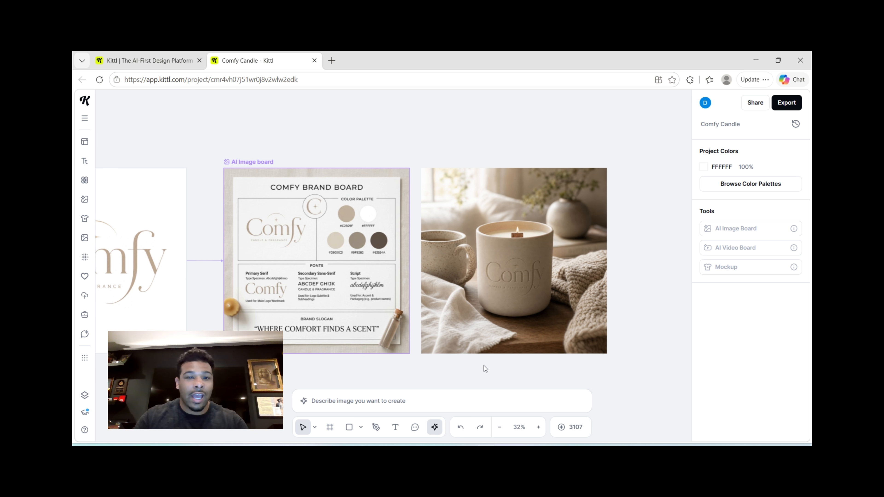
scroll(485, 368, "left", 5)
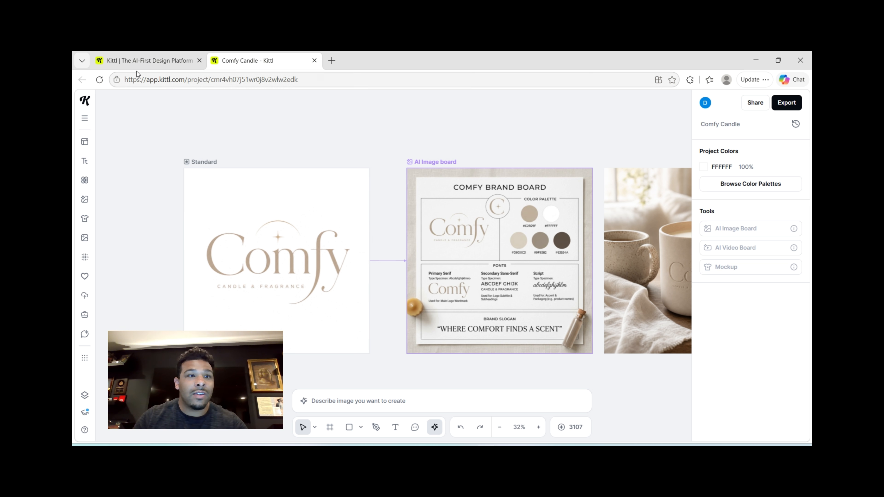
- Open a new blank project and search the templates for candle labels
left_click(137, 64)
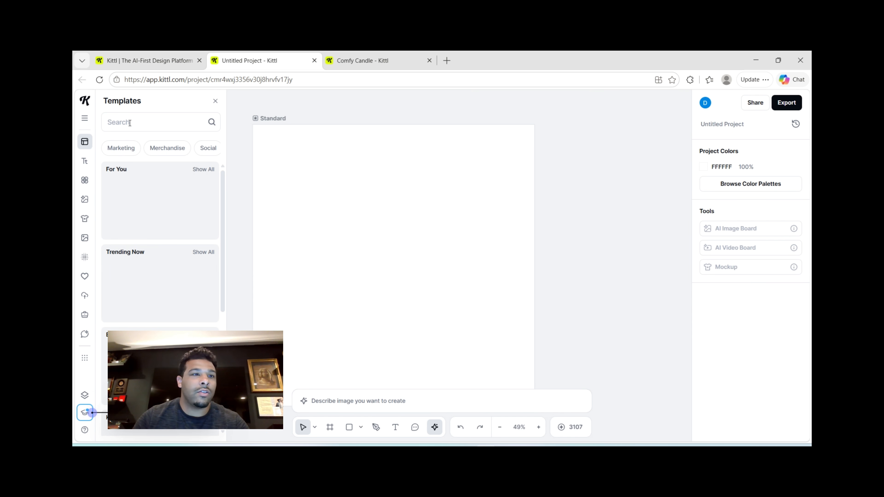
left_click(130, 122)
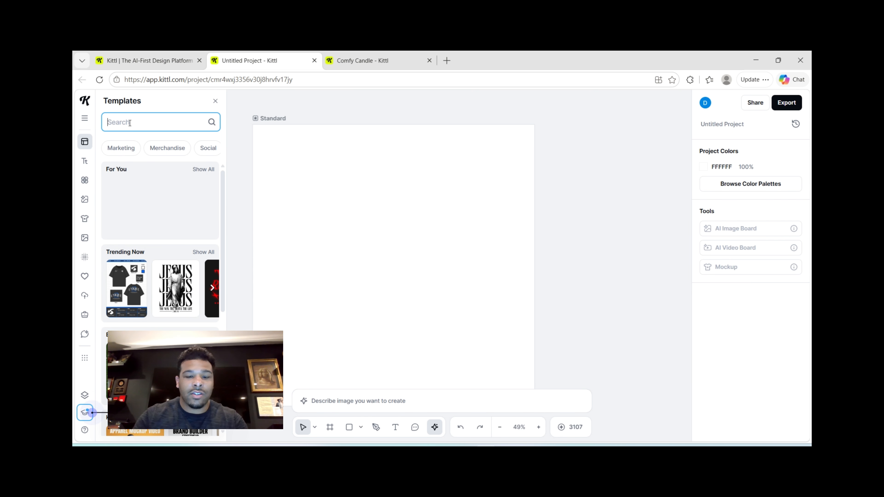
type("candle labels")
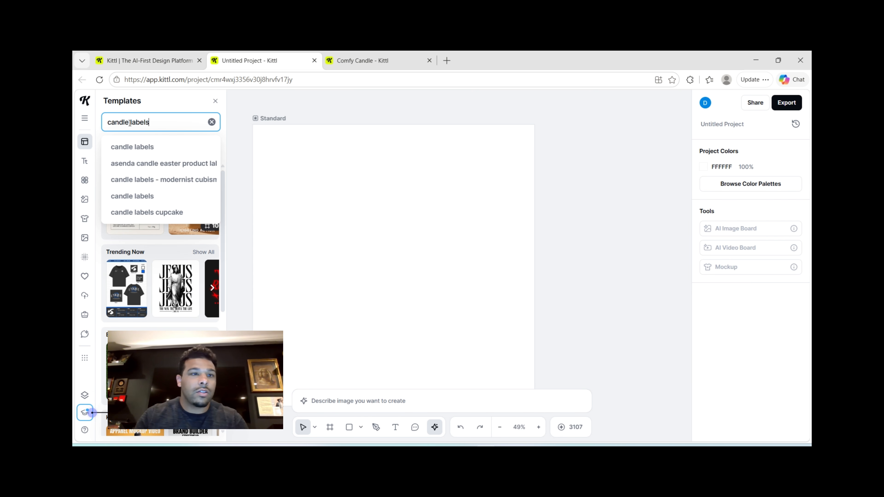
key("Return")
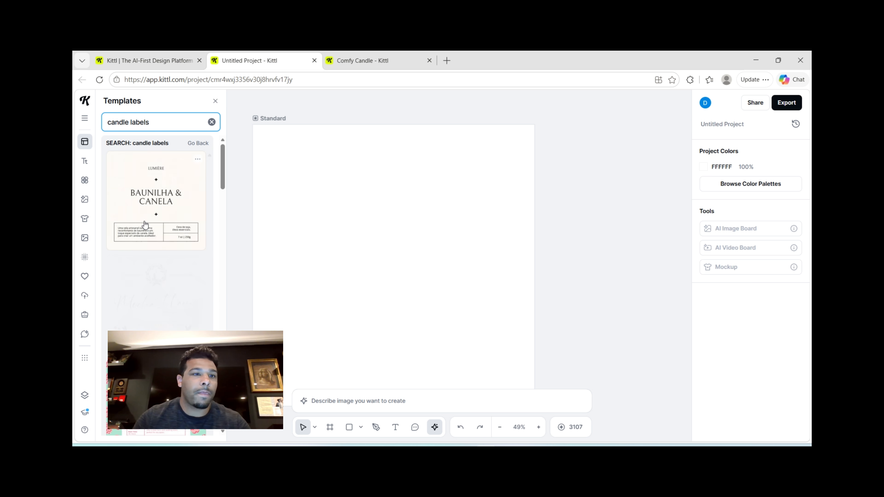
- Apply the green Whisk Bloom label template to the blank Standard artboard
scroll(141, 223, "down", 4)
scroll(142, 223, "down", 5)
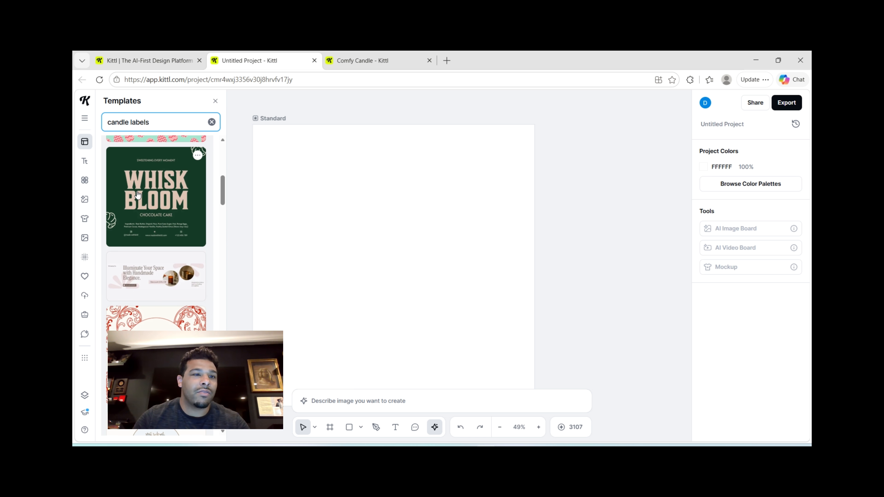
left_click_drag(138, 194, 391, 237)
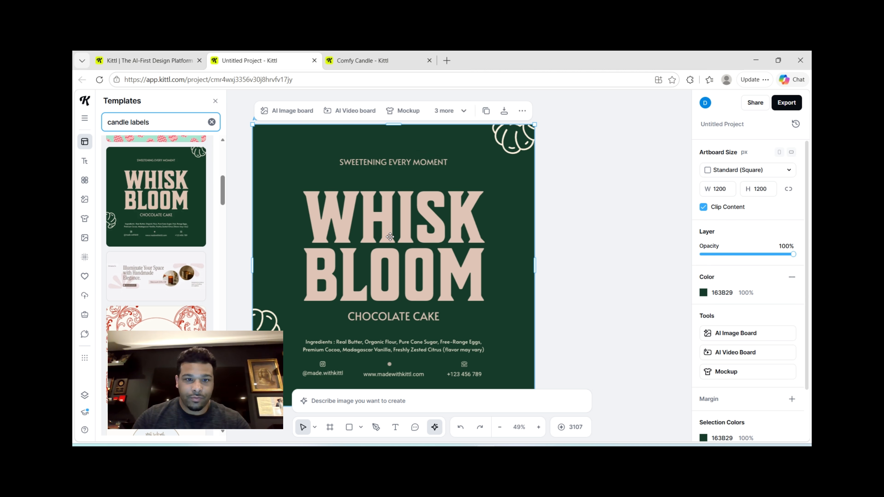
- Replace the two title lines of the label with LAVA and VANILLA
left_click(375, 142)
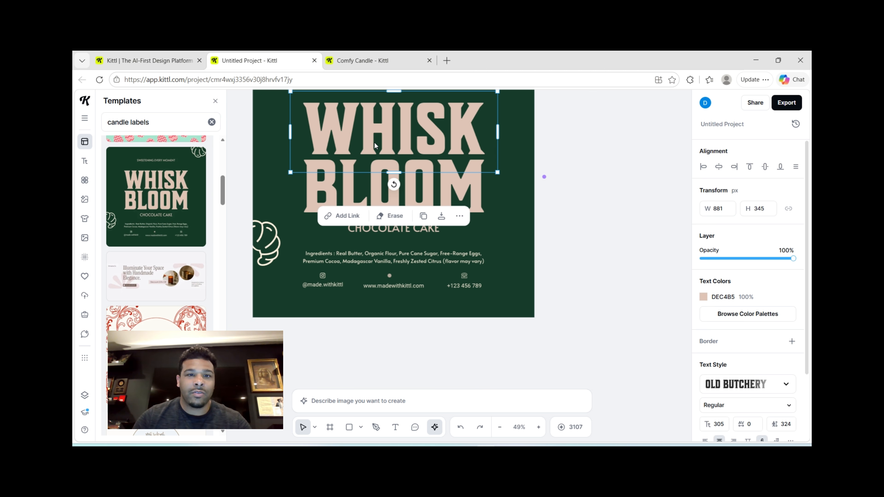
double_click(375, 142)
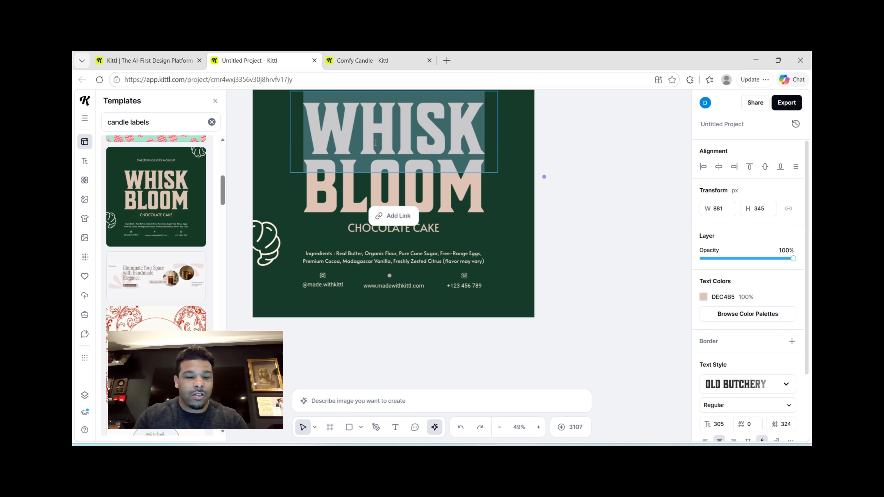
type("LAVA")
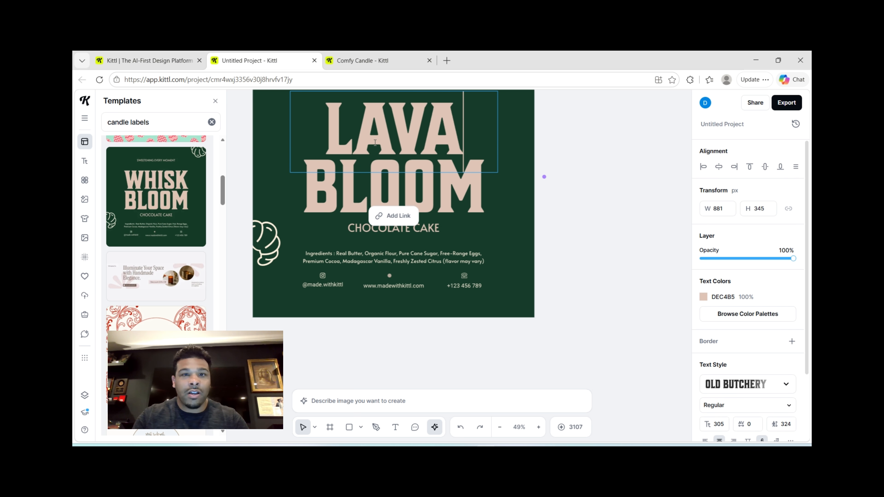
double_click(374, 185)
type("VANILLA")
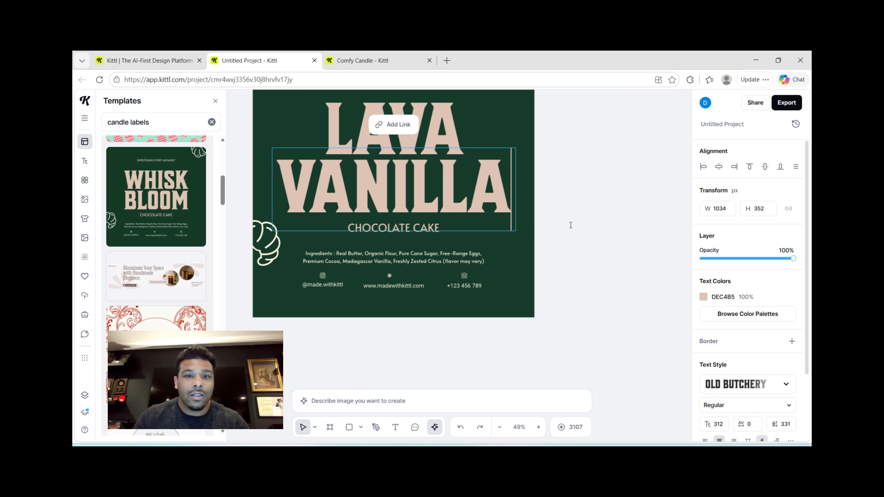
key("Escape")
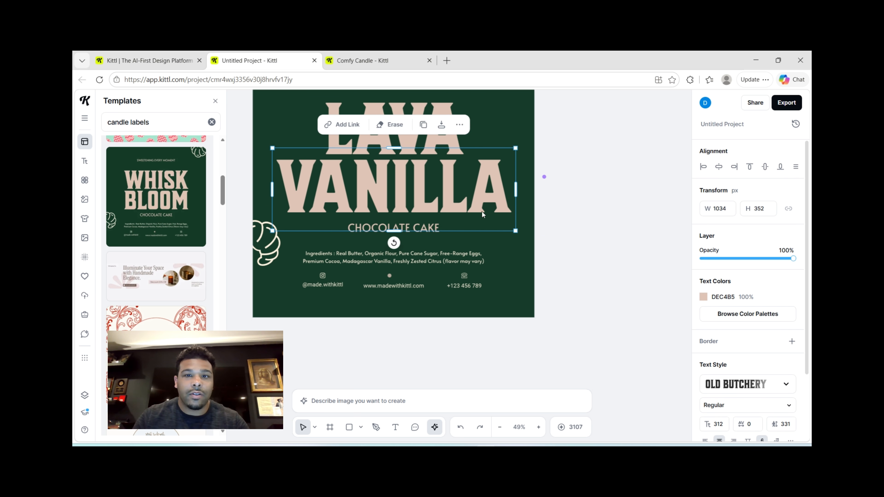
- Delete the "Sweetening every moment" tagline above the label title
left_click(472, 261)
scroll(450, 272, "up", 2)
scroll(451, 271, "up", 1)
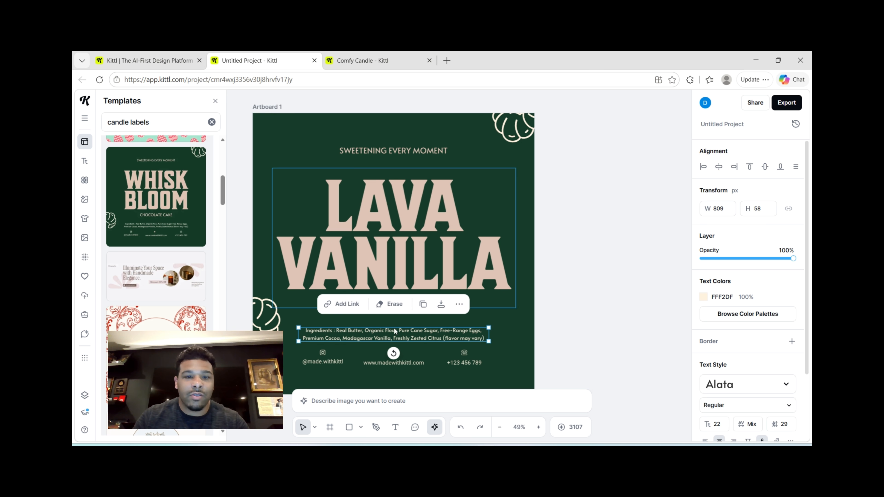
left_click(386, 150)
key("Delete")
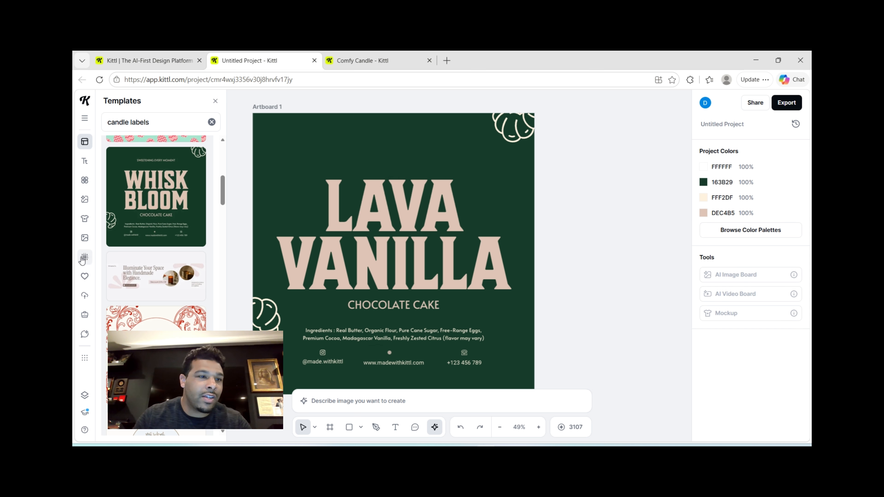
- Add the arc-and-star Comfy logo from the AI Generated uploads folder above the label title and remove its background
left_click(85, 295)
left_click(156, 171)
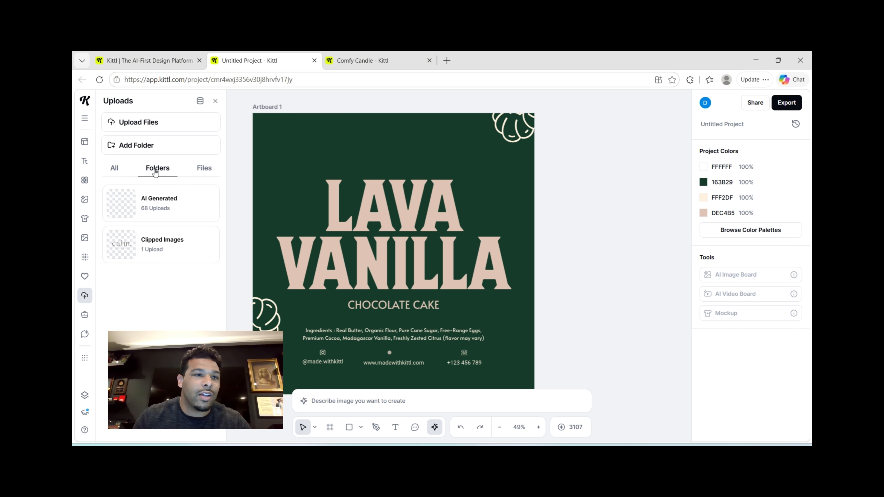
left_click(190, 198)
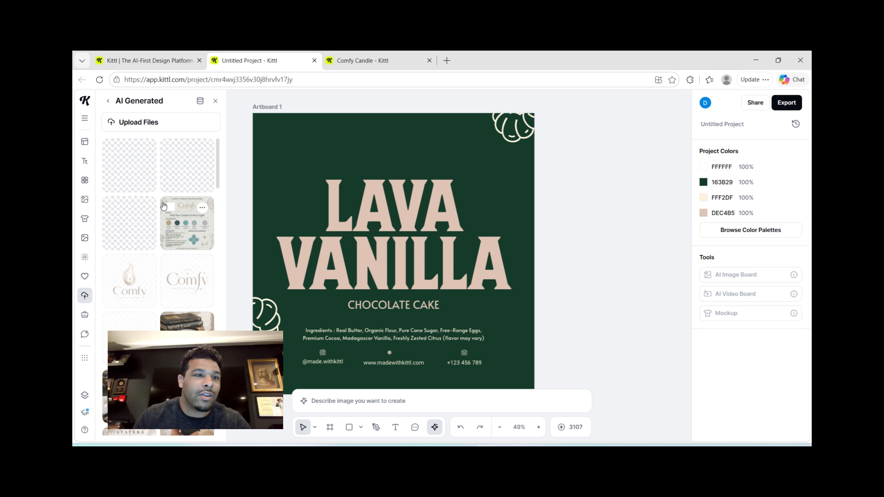
left_click(193, 285)
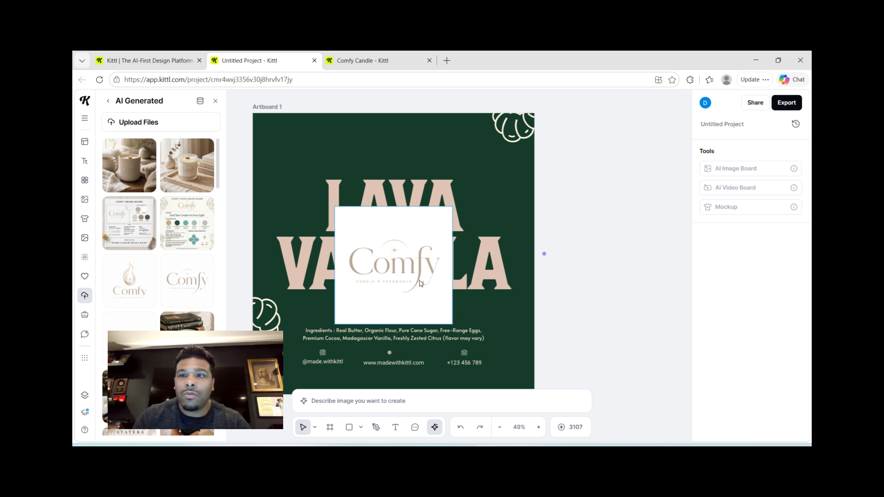
left_click_drag(420, 283, 411, 190)
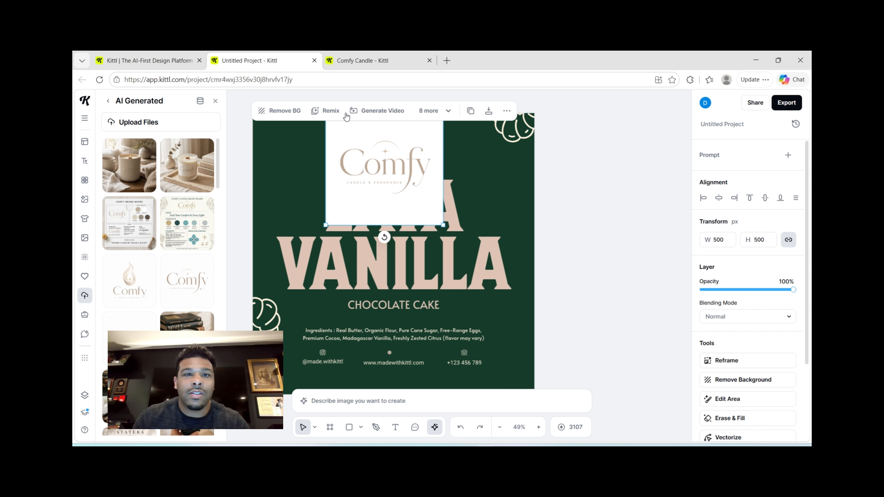
left_click(279, 111)
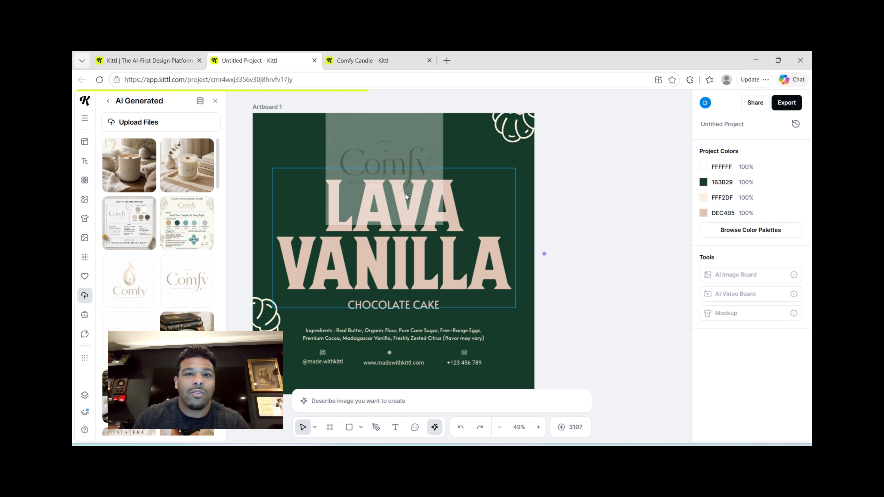
scroll(487, 168, "up", 2)
- Delete the pastry line illustrations from the corners of the green label
left_click(489, 170)
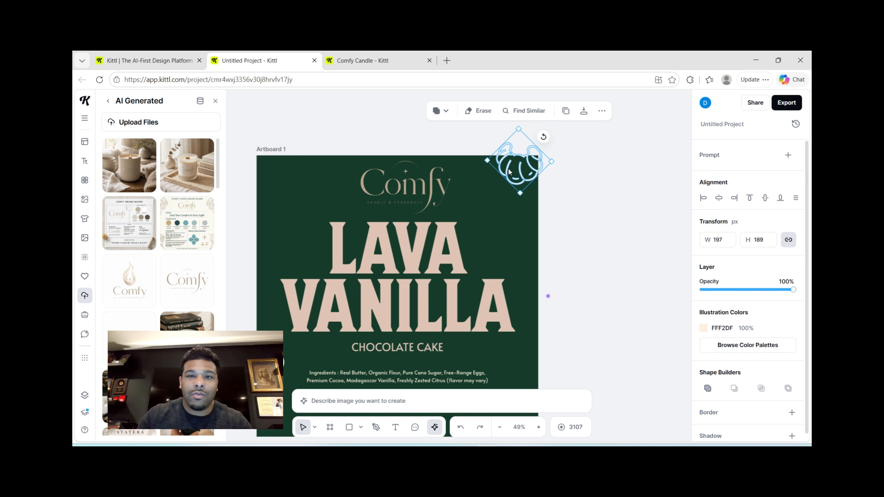
key("Delete")
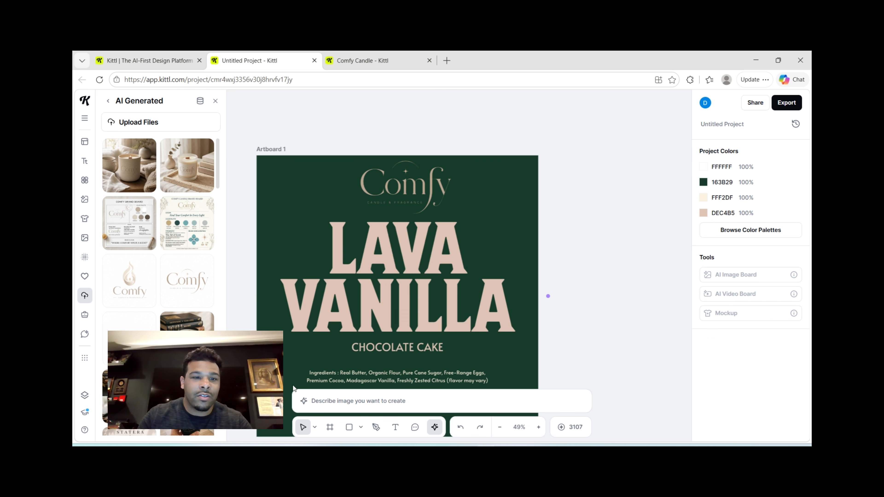
- Replace the CHOCOLATE CAKE subtitle below the title with COCONUT SOY CANDLE
scroll(384, 305, "down", 2)
left_click(384, 306)
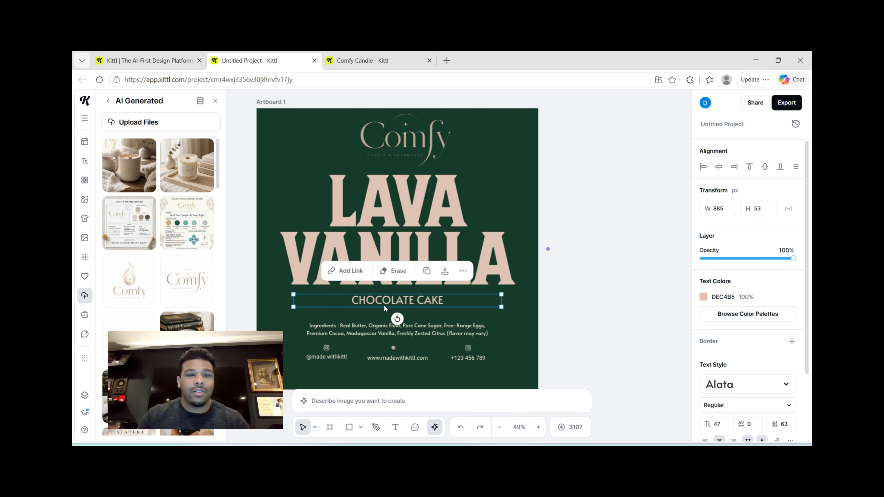
double_click(384, 305)
triple_click(384, 306)
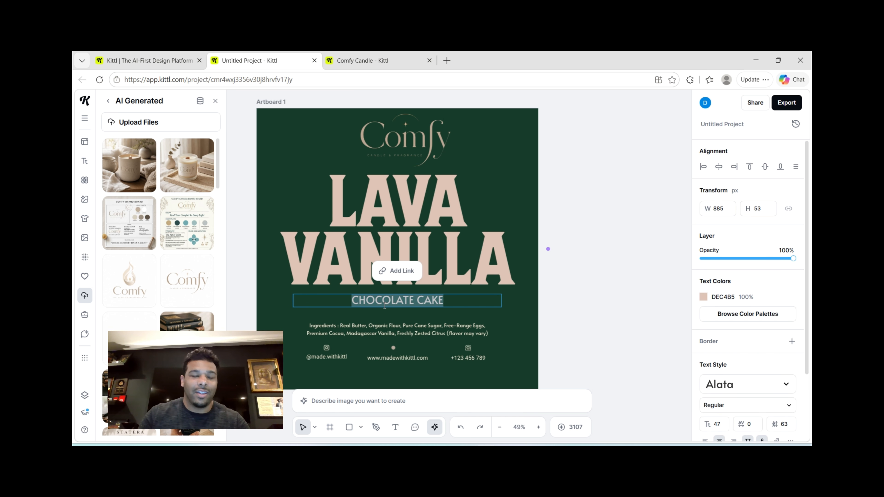
type("COCONUT SOY CANDLE")
key("Escape")
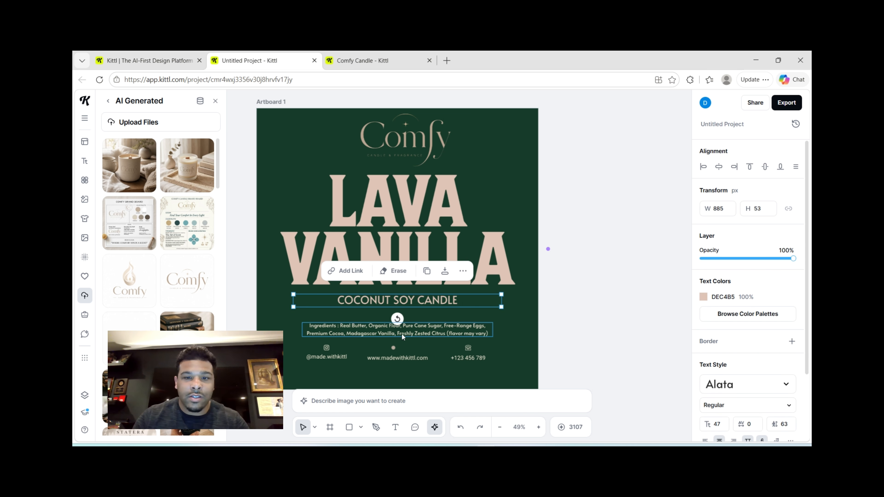
- Delete the ingredients paragraph below the subtitle and slightly shrink the Comfy logo above the title
left_click(362, 334)
key("Delete")
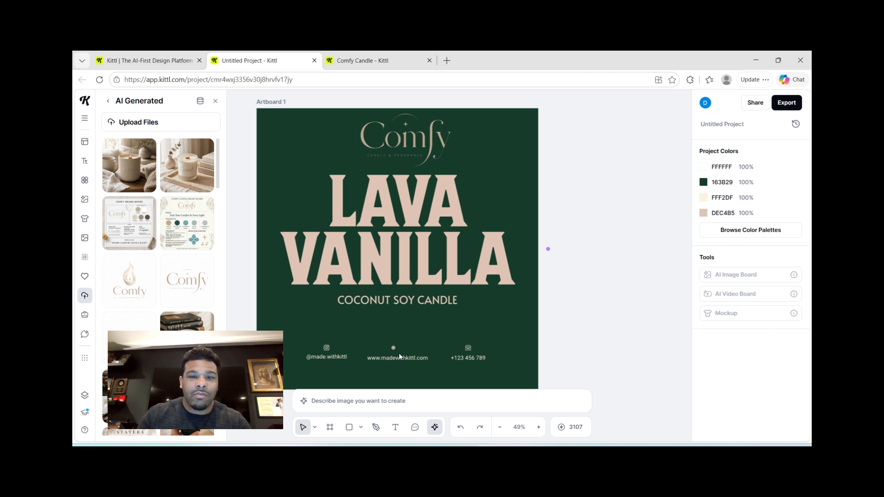
left_click_drag(476, 149, 286, 98)
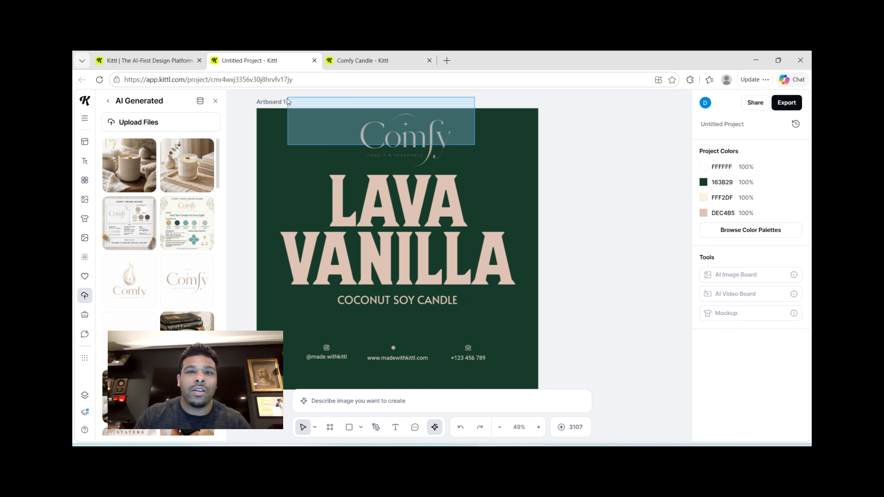
- Try the Custom, Distort, Circle, Angle and Rise text transformations on the LAVA title line
left_click(401, 197)
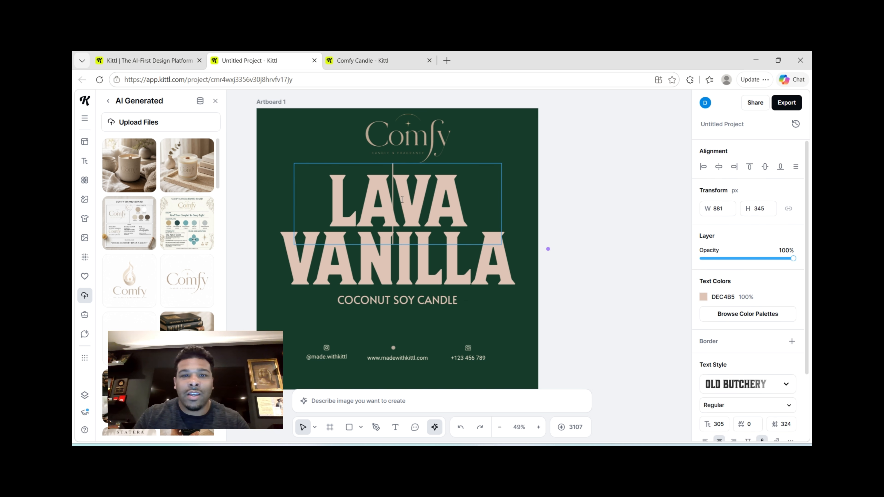
double_click(402, 200)
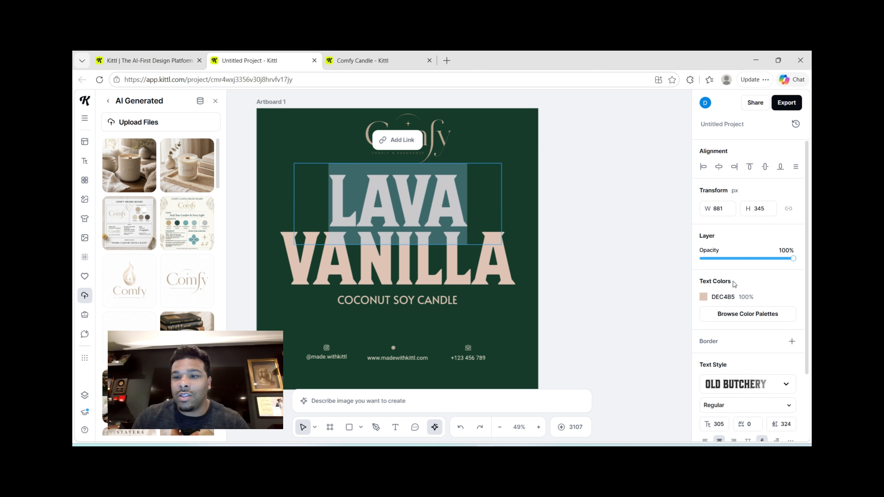
scroll(741, 349, "down", 3)
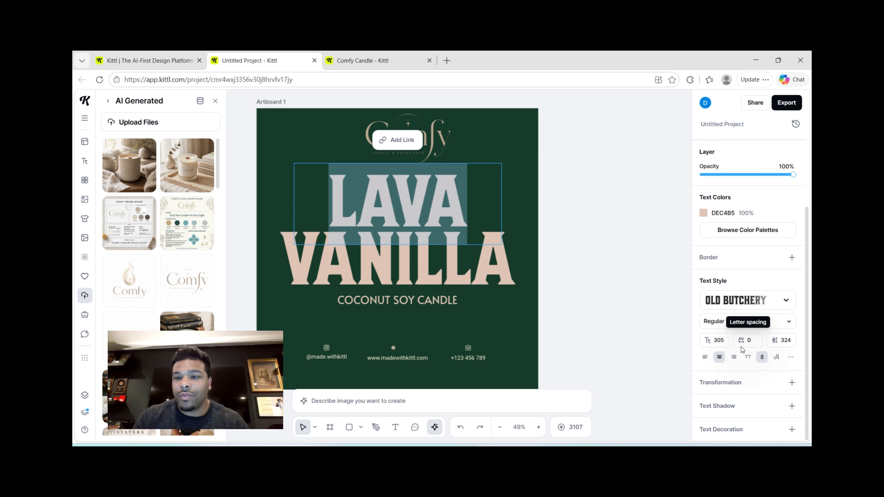
left_click(722, 386)
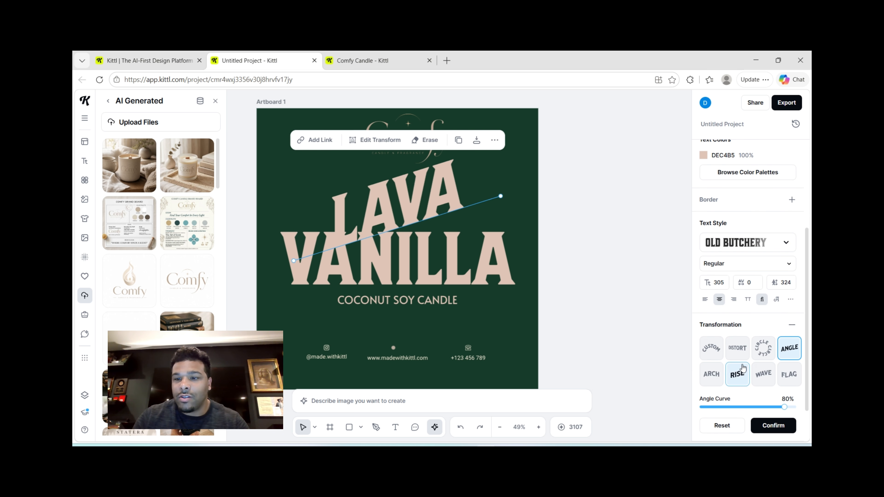
left_click(707, 357)
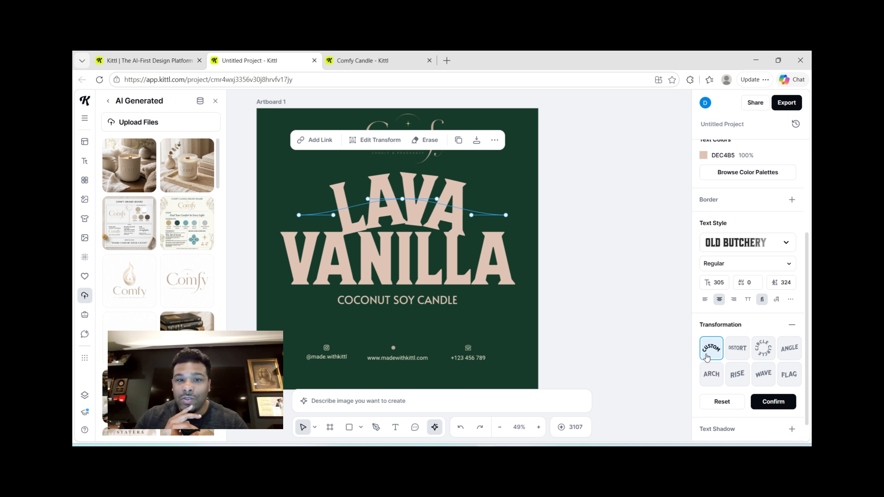
left_click(737, 355)
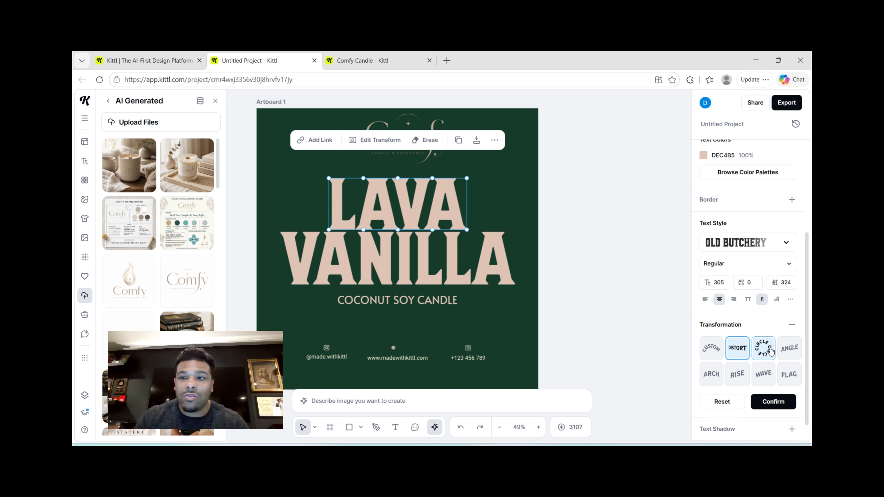
left_click(769, 351)
left_click(789, 349)
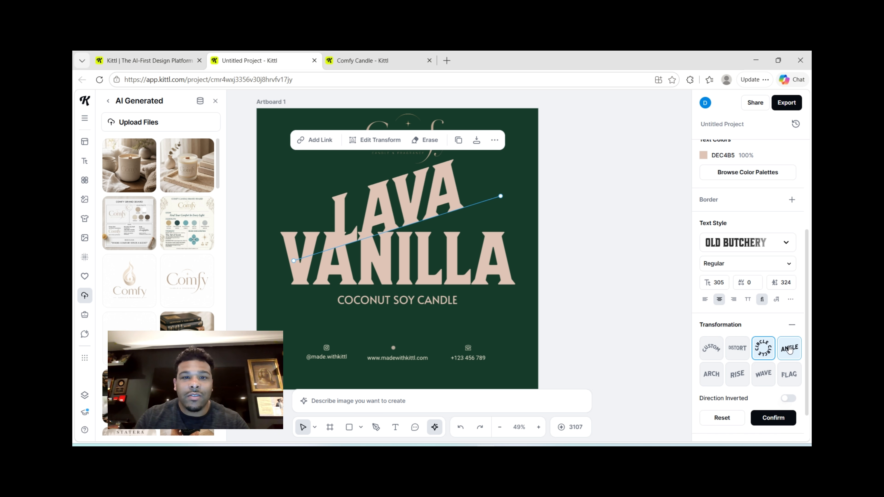
left_click(738, 375)
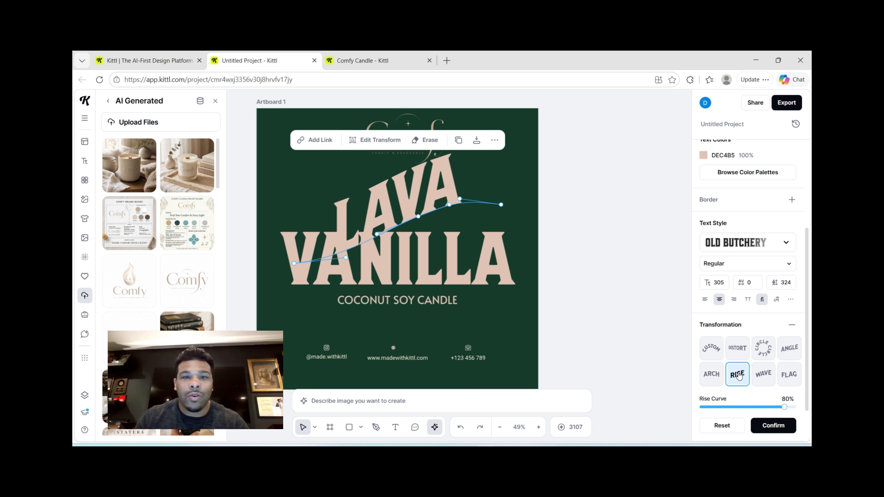
- Try a Custom transformation on LAVA, reshaping its curve so the middle of the baseline dips toward VANILLA
double_click(459, 197)
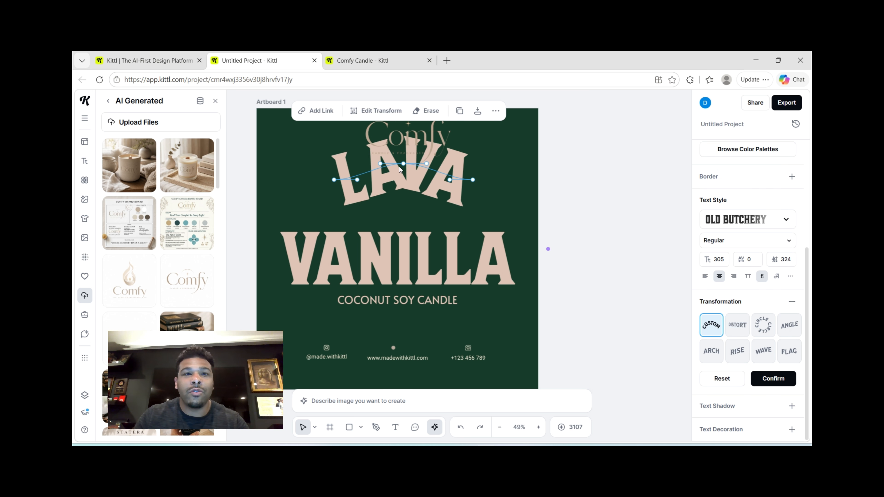
left_click_drag(403, 162, 445, 205)
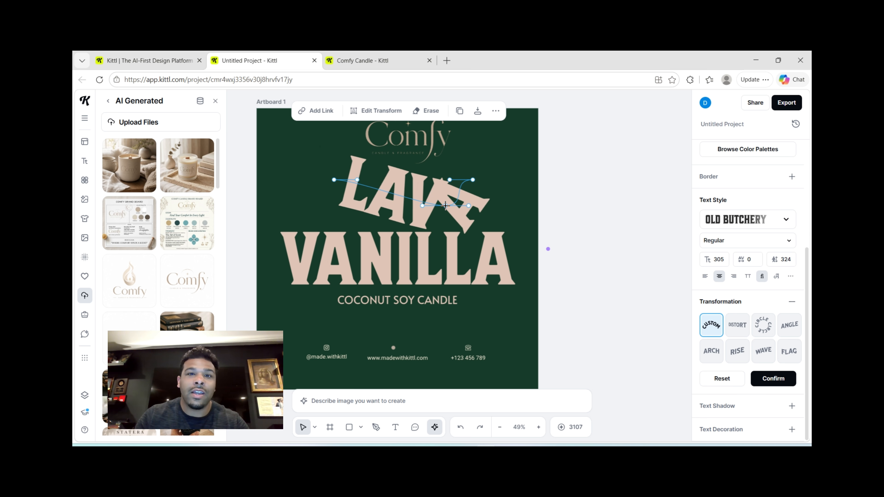
left_click(508, 196)
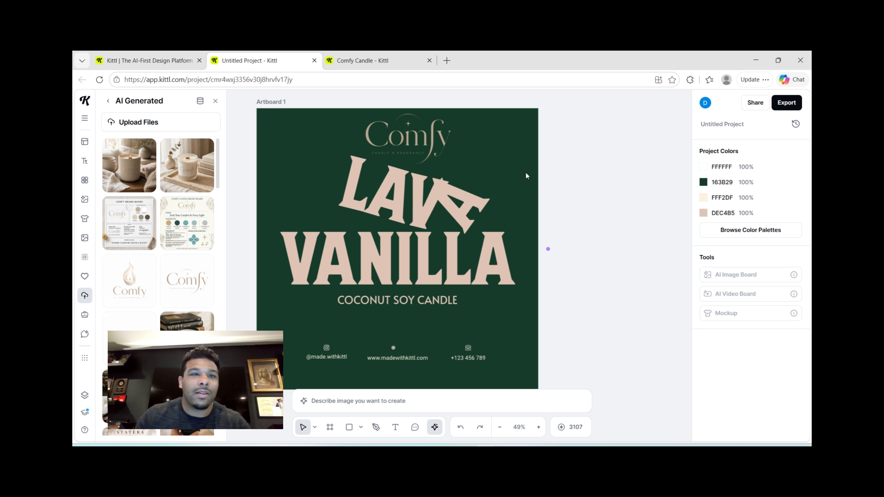
- Remove the custom curve from LAVA, restoring straight lettering above VANILLA
left_click(391, 206)
scroll(391, 207, "up", 2)
scroll(391, 207, "down", 2)
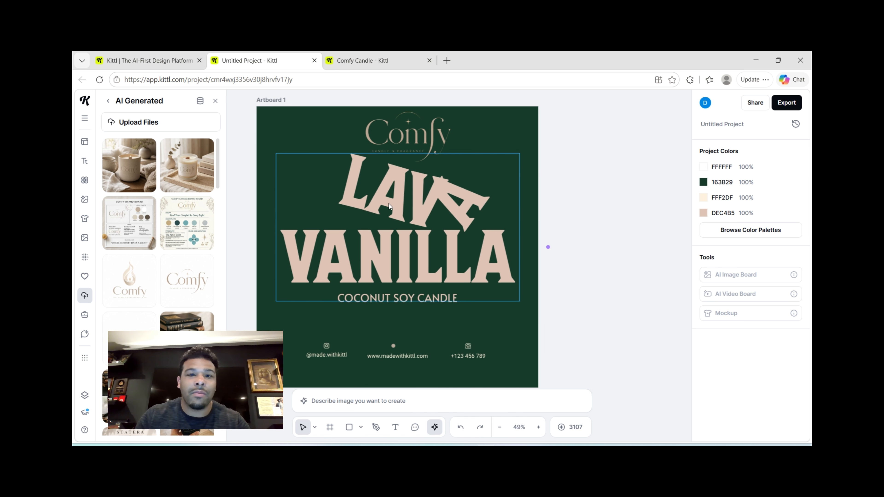
left_click(419, 213)
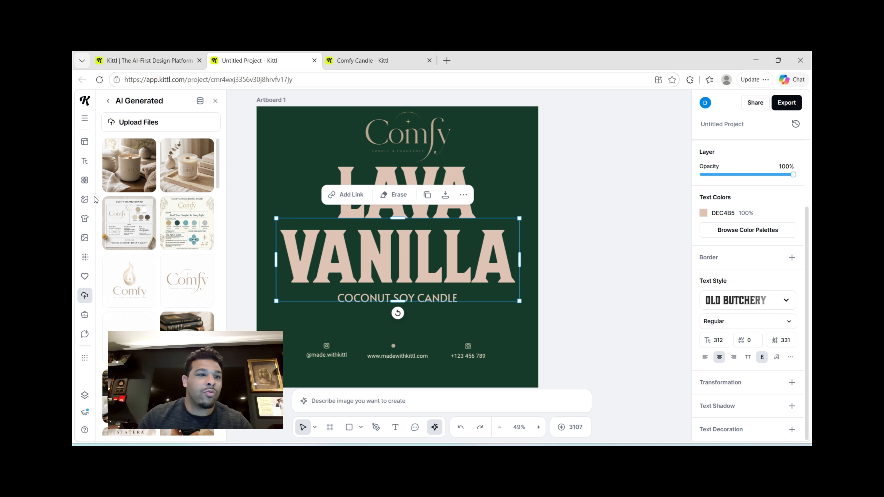
- Search the illustrations for "badge" and place the pine-tree badge behind a reduced LAVA VANILLA title
left_click(84, 179)
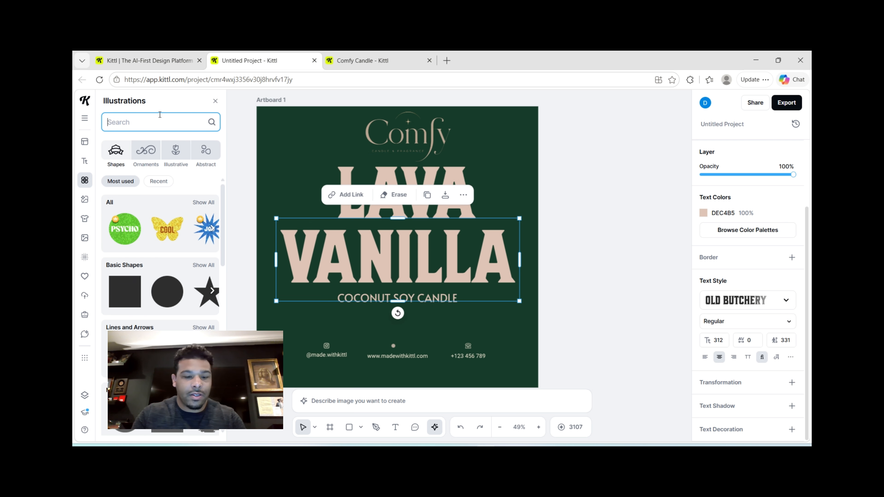
type("badge")
key("Return")
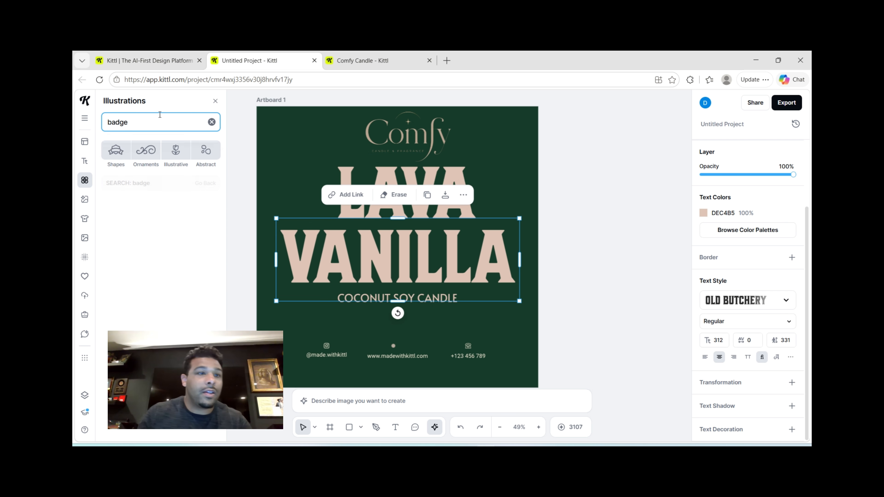
scroll(154, 272, "down", 2)
scroll(154, 272, "down", 2)
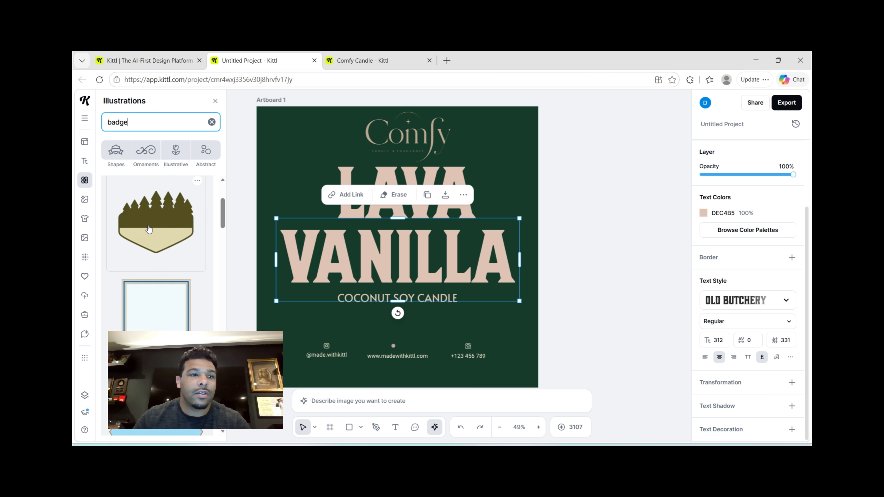
left_click(149, 229)
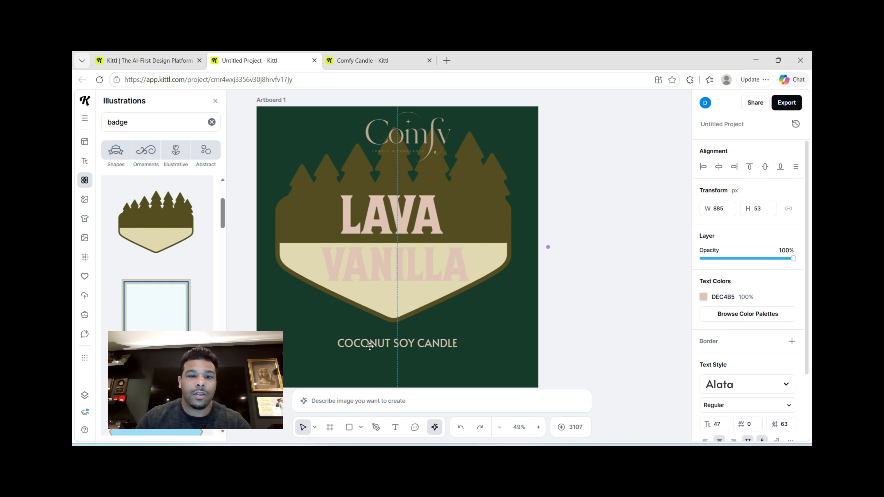
- Move the pine-tree badge and LAVA VANILLA title lower, with the COCONUT SOY CANDLE subtitle beneath the badge
left_click(369, 345)
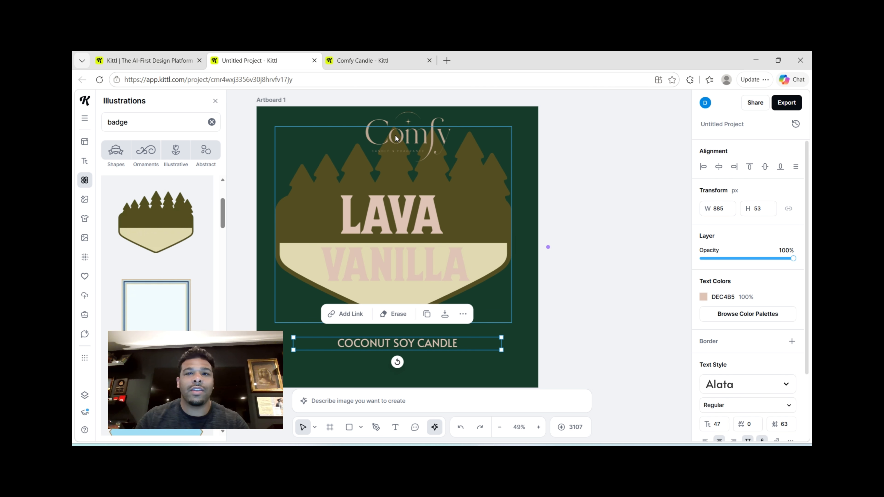
left_click_drag(303, 180, 300, 188)
left_click_drag(310, 214, 311, 228)
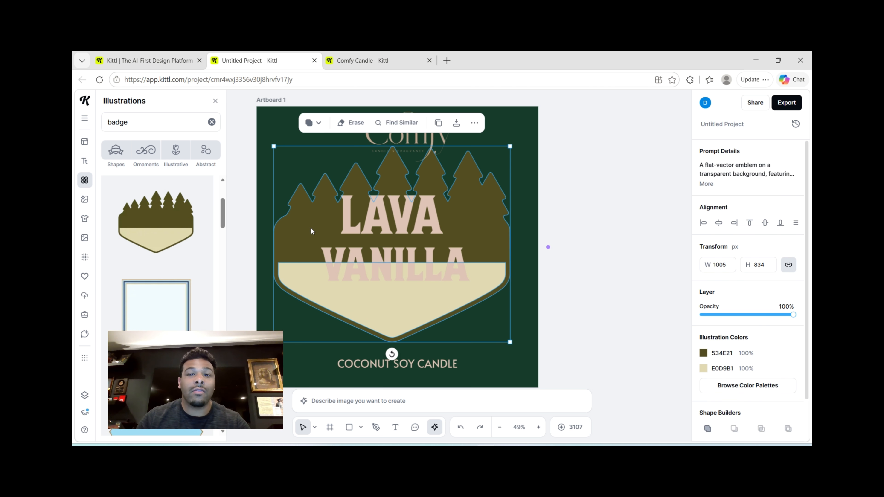
left_click(368, 202)
- Browse the available fonts for the LAVA title line
double_click(364, 227)
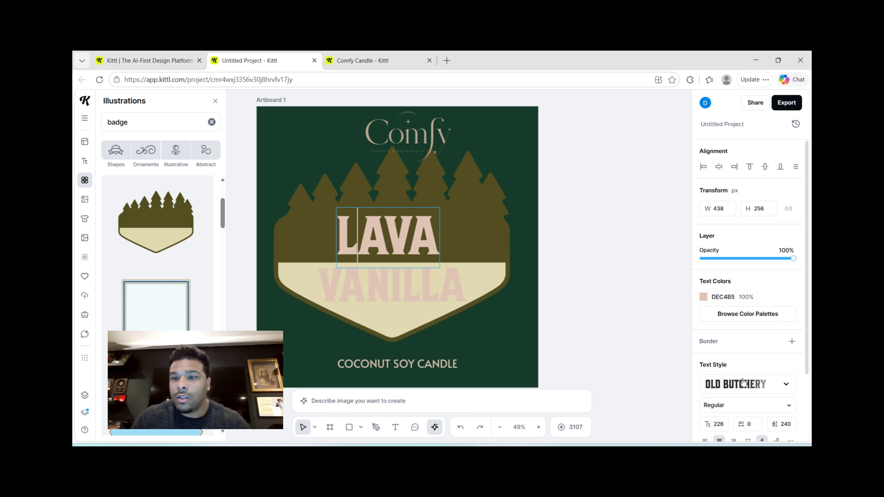
left_click(747, 390)
scroll(657, 289, "down", 5)
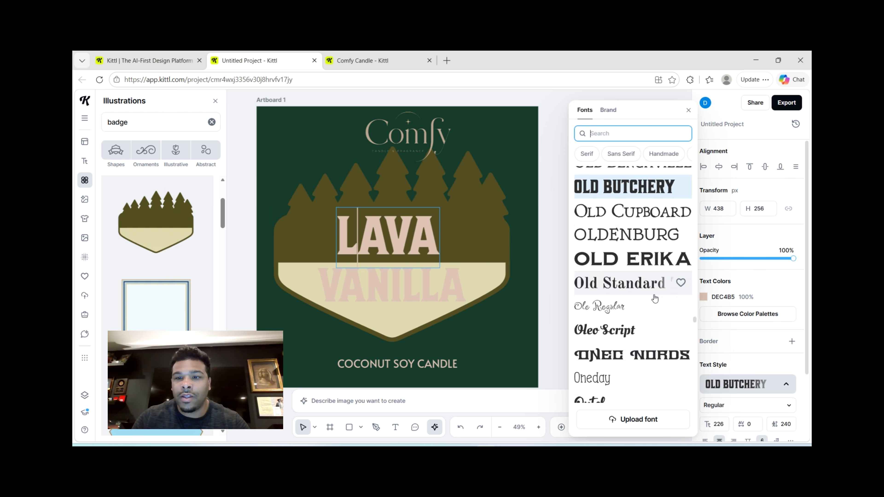
scroll(656, 298, "down", 10)
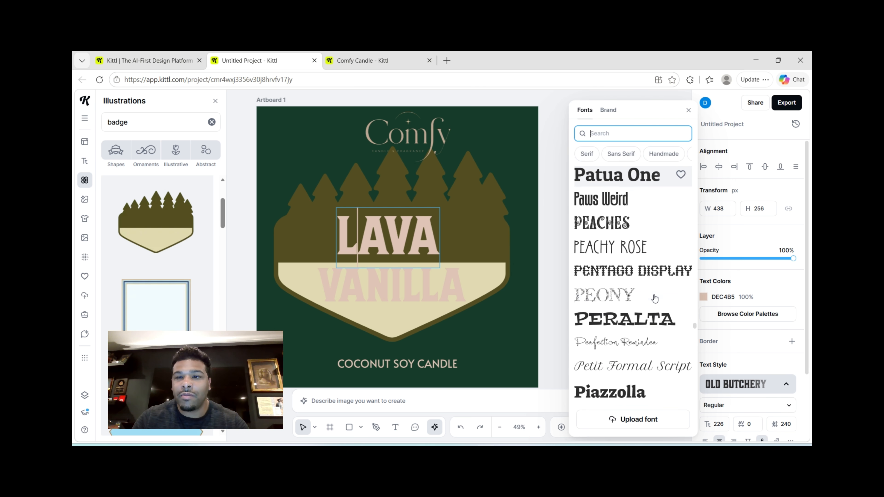
scroll(655, 298, "down", 3)
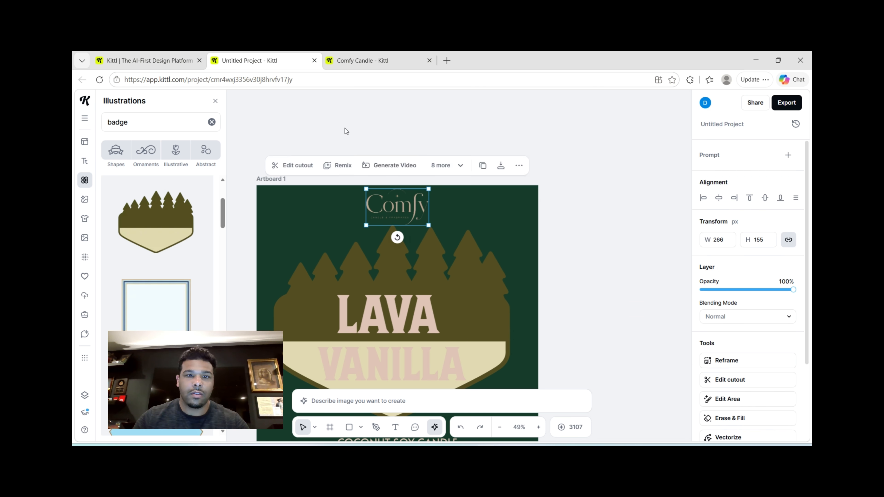
- Shrink the Comfy logo above the badge to 266 × 155 px and look over the whole label
left_click(344, 129)
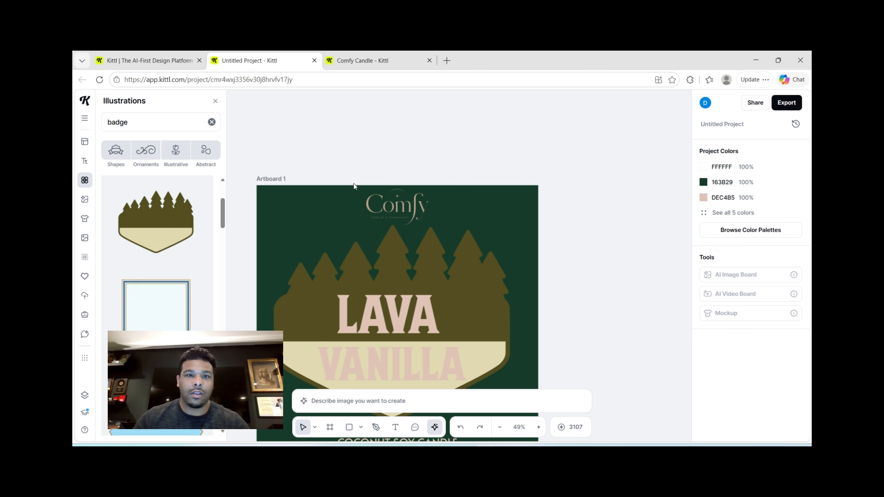
scroll(342, 243, "down", 9)
scroll(341, 243, "up", 8)
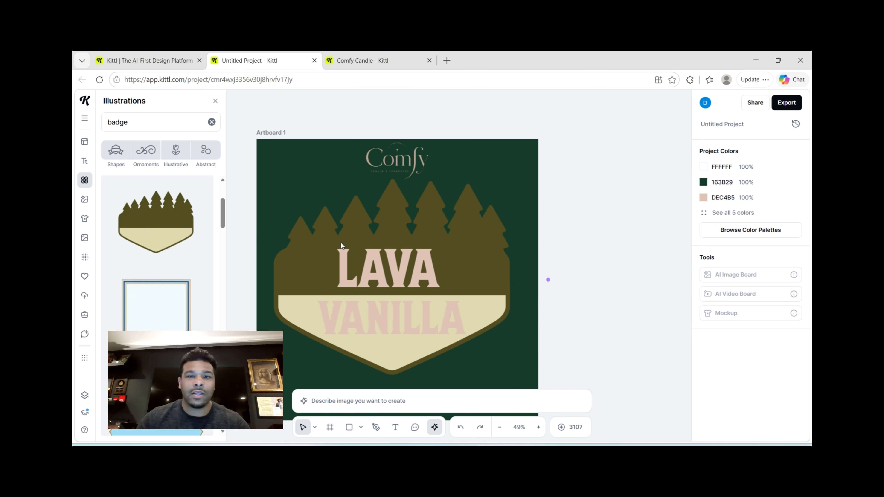
scroll(341, 242, "down", 3)
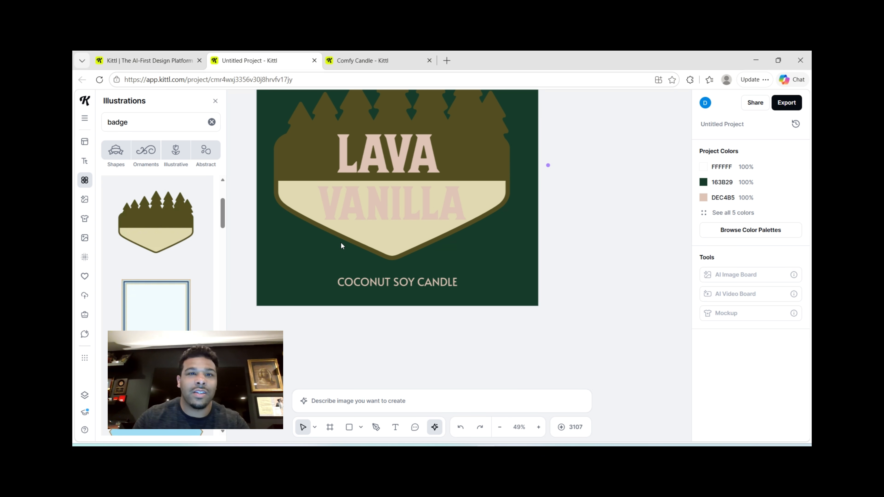
scroll(417, 142, "up", 3)
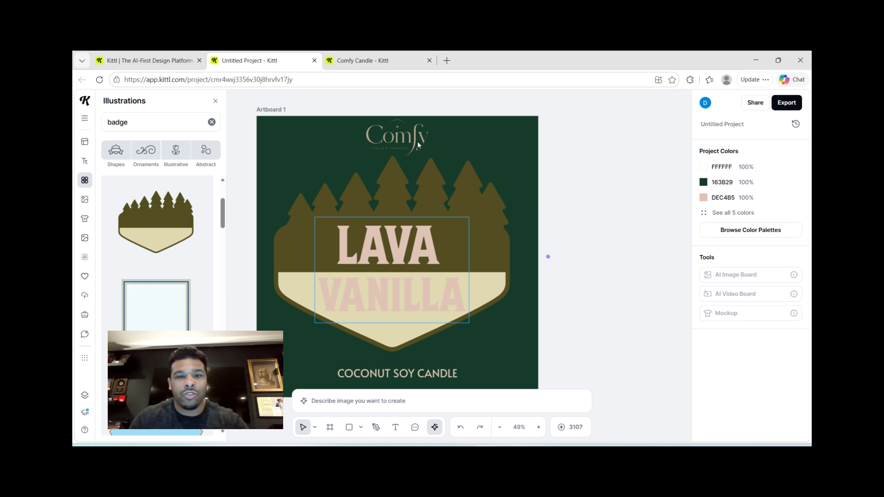
- Switch to the Comfy Candle project containing the logo and brand board
left_click(367, 62)
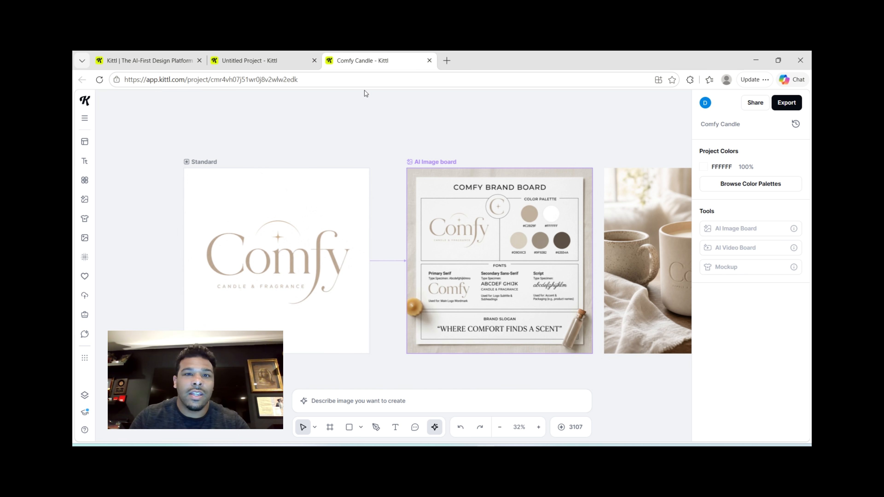
- Look over the Comfy logo, the brand board and the embossed candle photo on the canvas
scroll(379, 213, "right", 5)
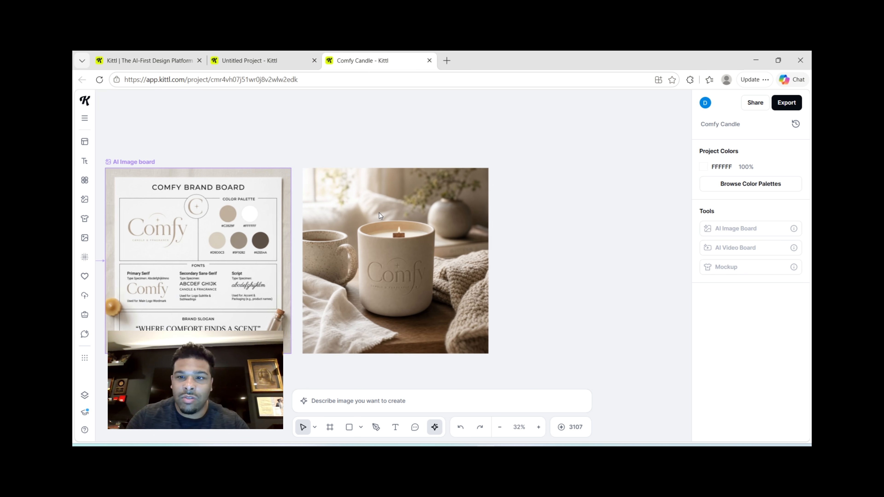
scroll(379, 212, "down", 2)
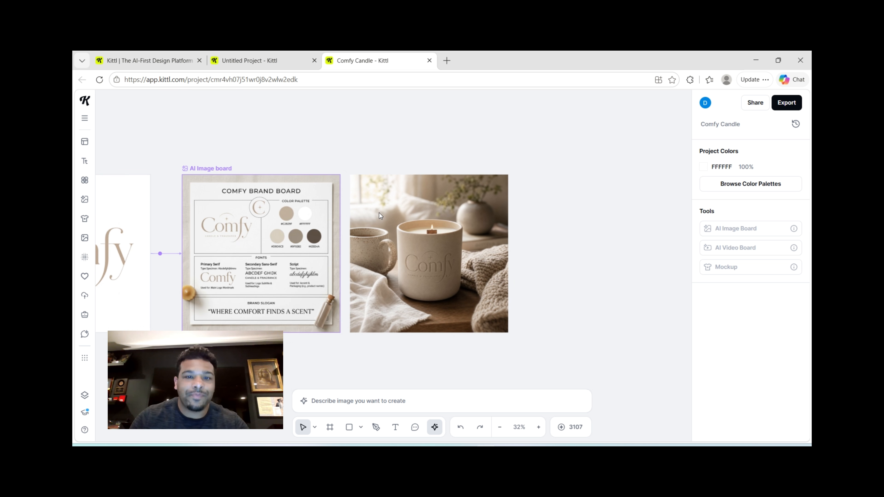
scroll(379, 213, "down", 1)
left_click(379, 212)
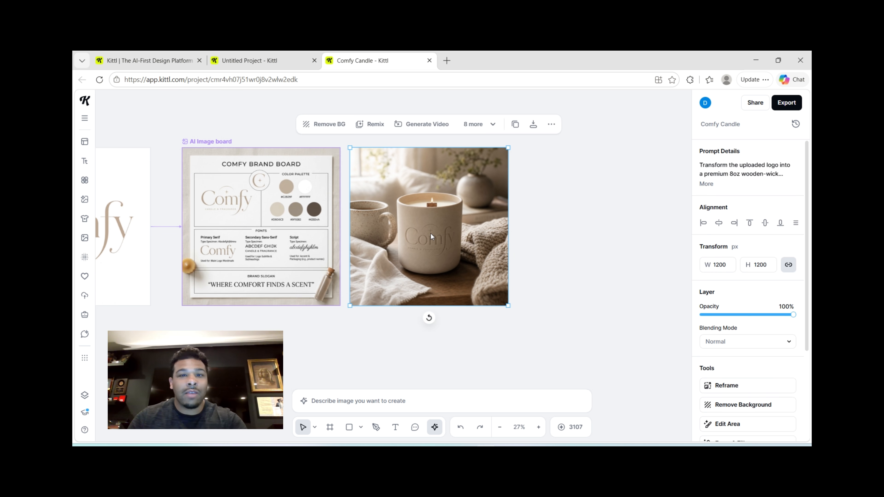
scroll(430, 233, "down", 2)
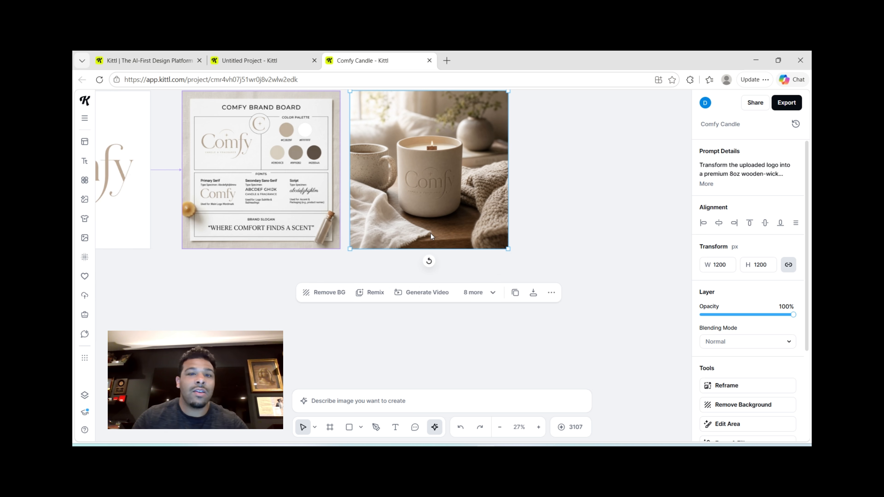
scroll(430, 233, "left", 4)
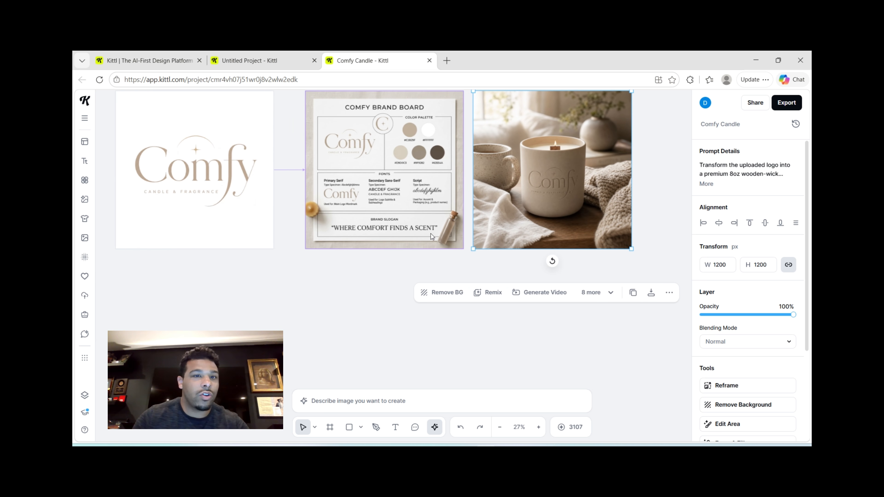
left_click(181, 181)
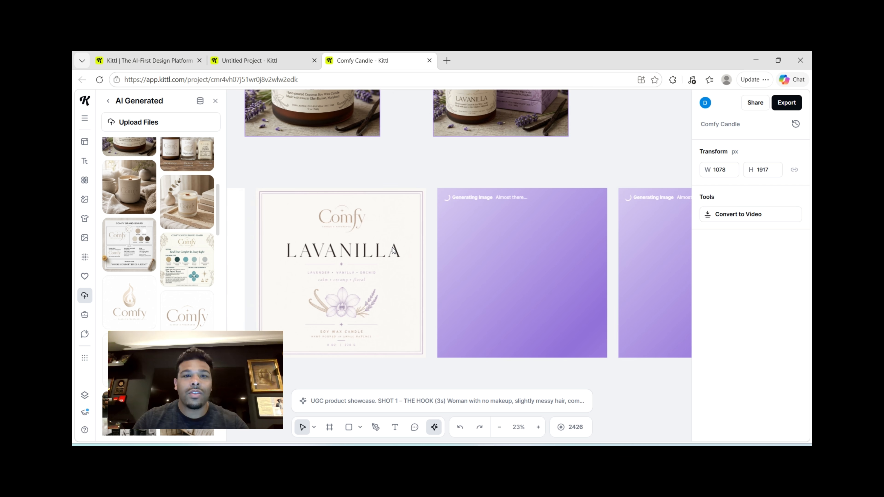
- Review the LAVANILLA label variations and export the romantic vintage floral one as a PNG at 1x size
scroll(393, 250, "right", 2)
scroll(392, 247, "down", 3)
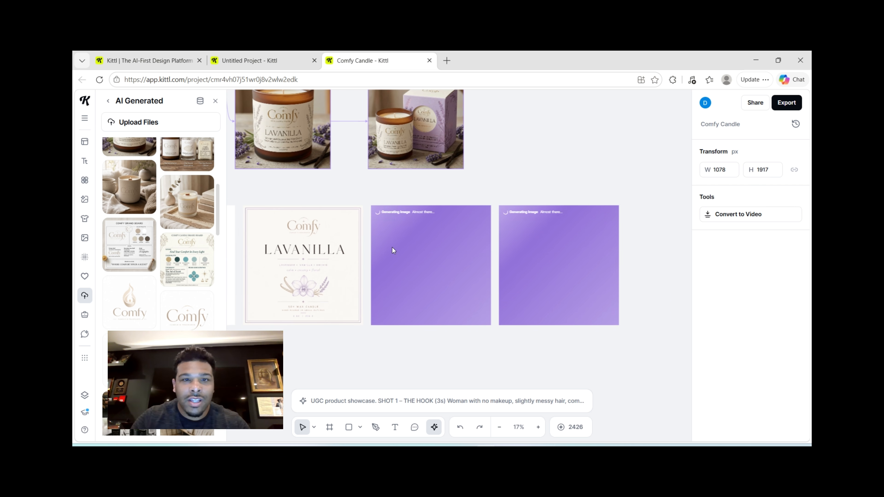
scroll(392, 250, "up", 3)
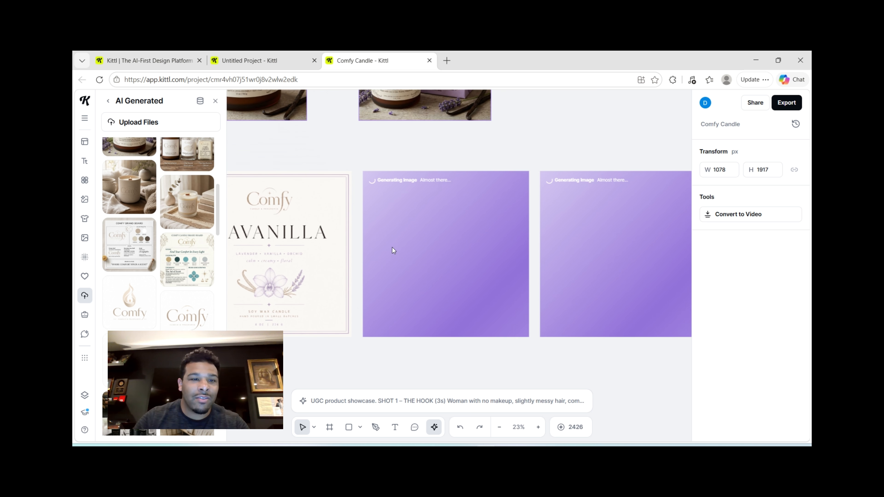
scroll(414, 250, "left", 2)
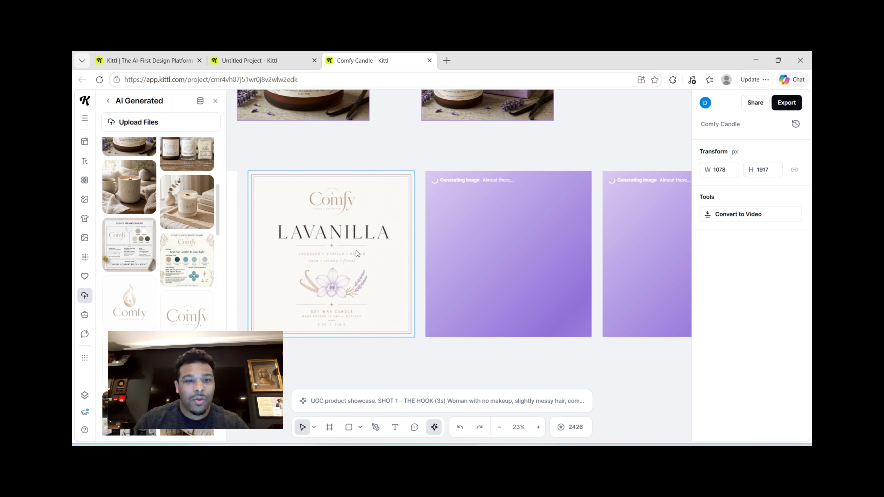
scroll(356, 250, "up", 3)
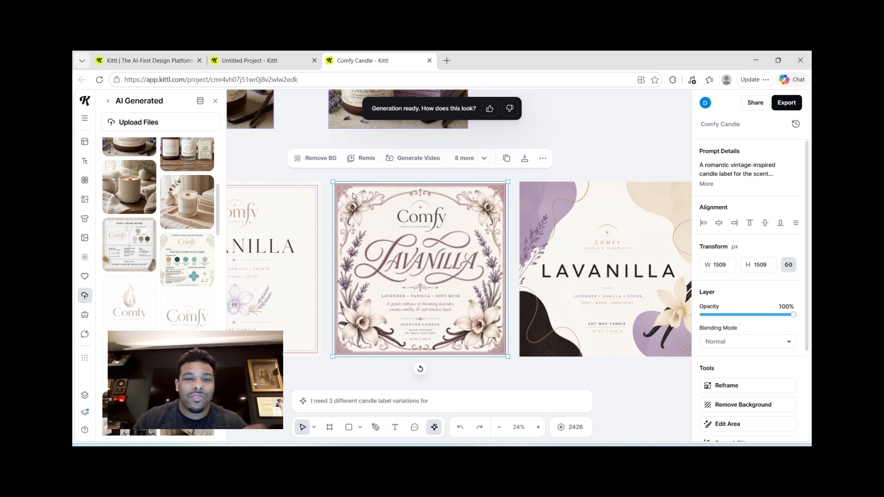
left_click(524, 158)
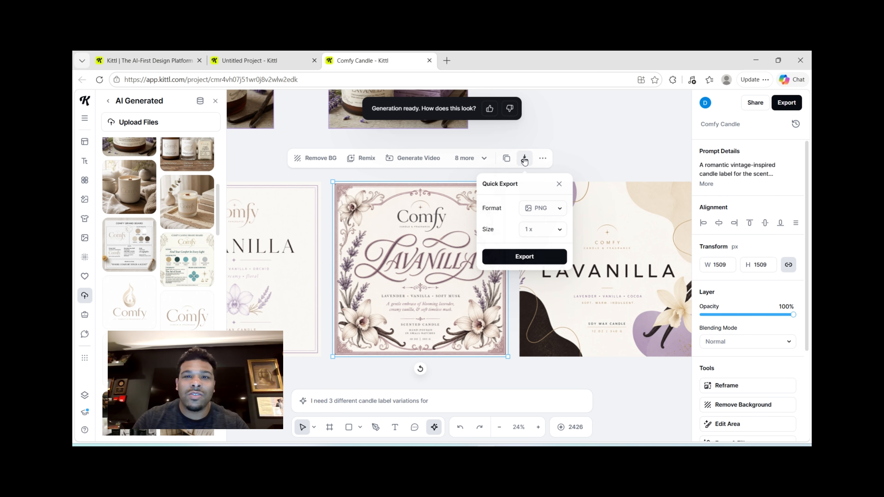
left_click(497, 260)
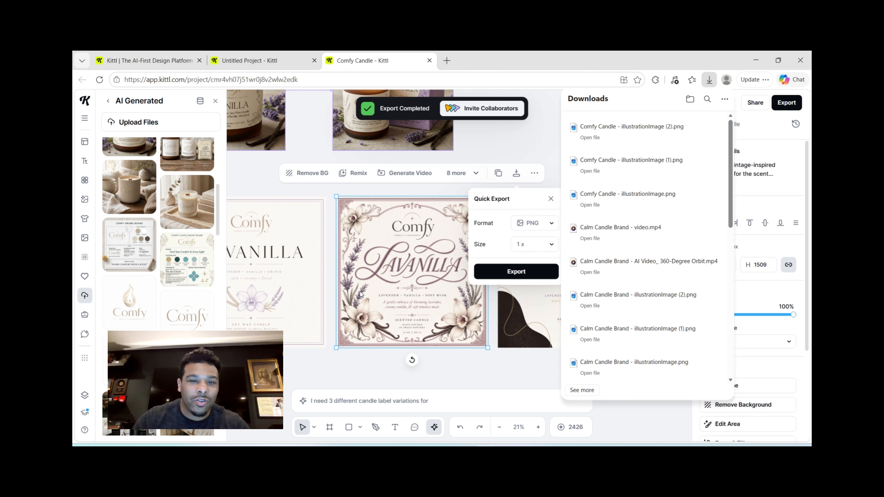
- Vectorize the vintage floral LAVANILLA label with the number of colors set to 1
scroll(360, 295, "left", 3)
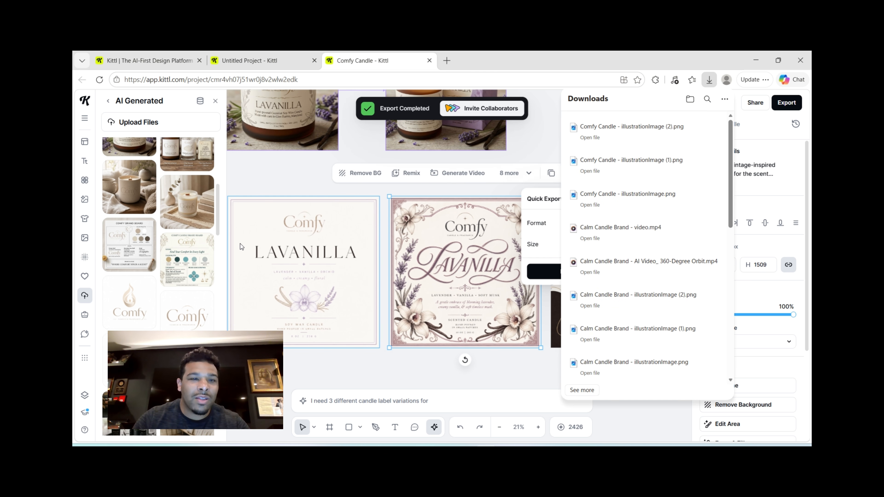
left_click(241, 211)
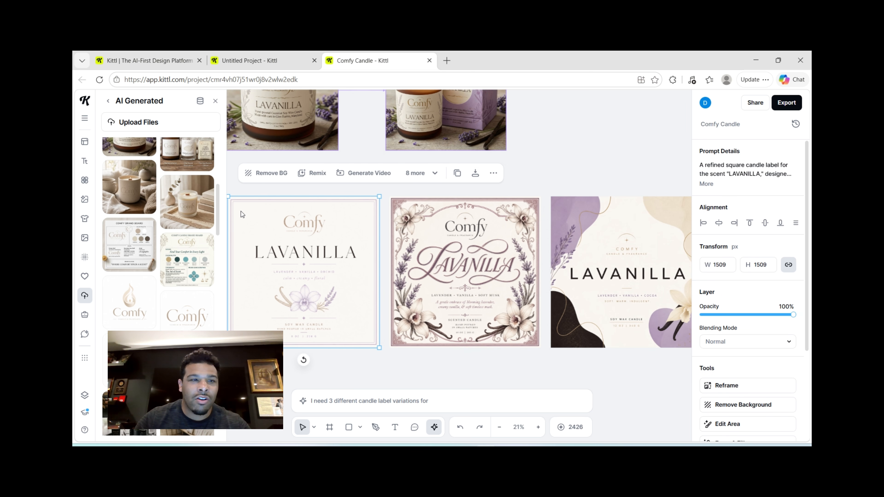
left_click(452, 233)
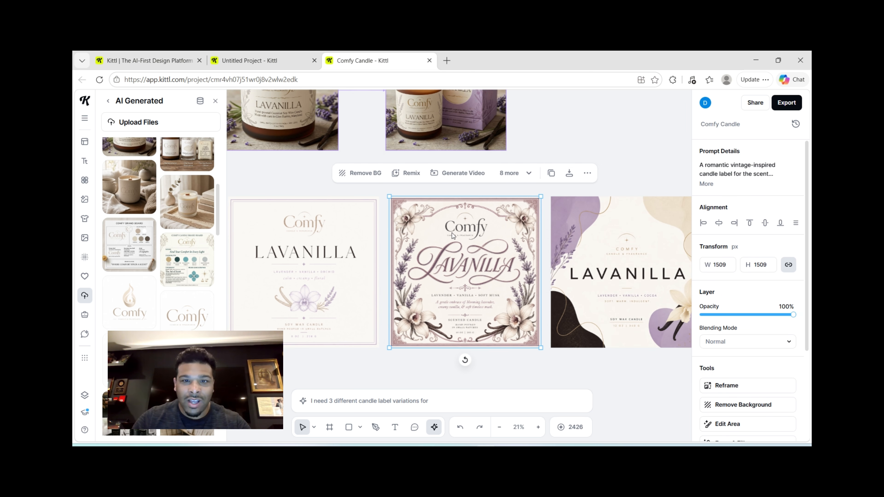
key("shift+2")
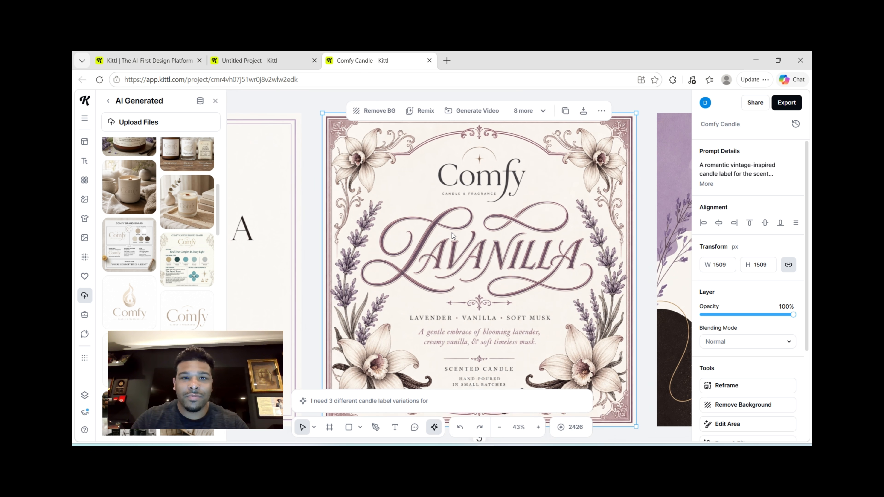
left_click(541, 112)
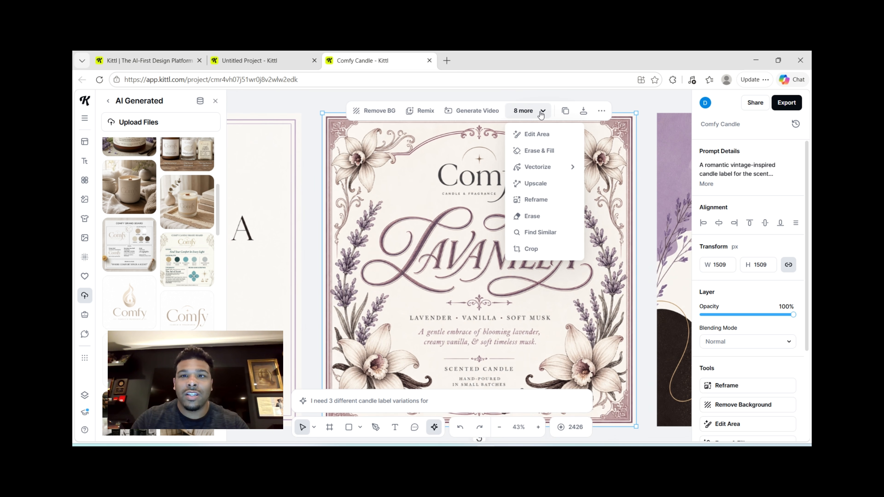
left_click(535, 168)
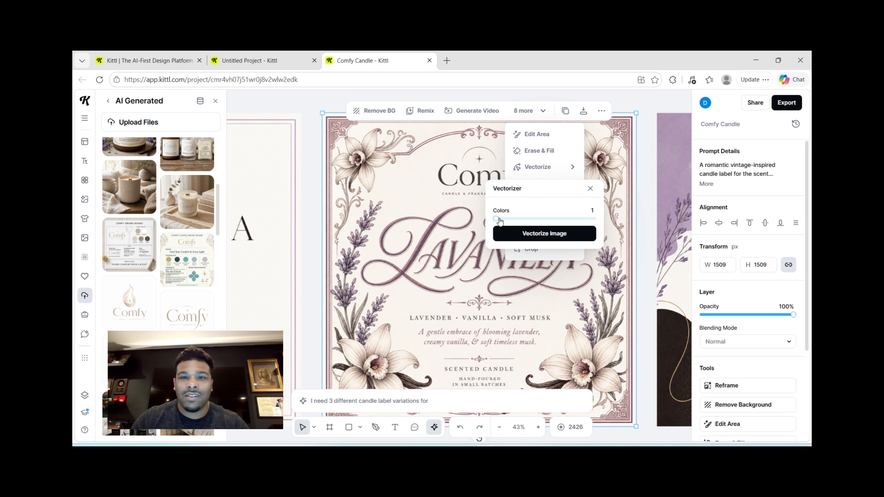
left_click(508, 234)
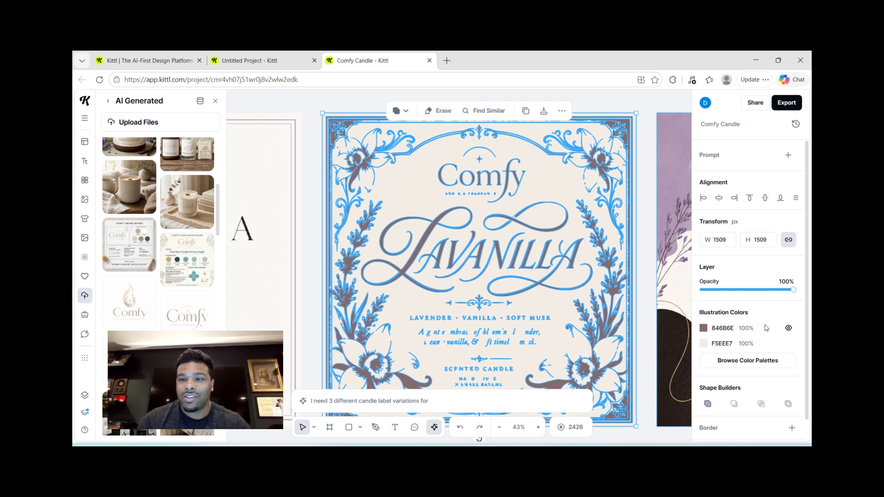
scroll(765, 327, "down", 1)
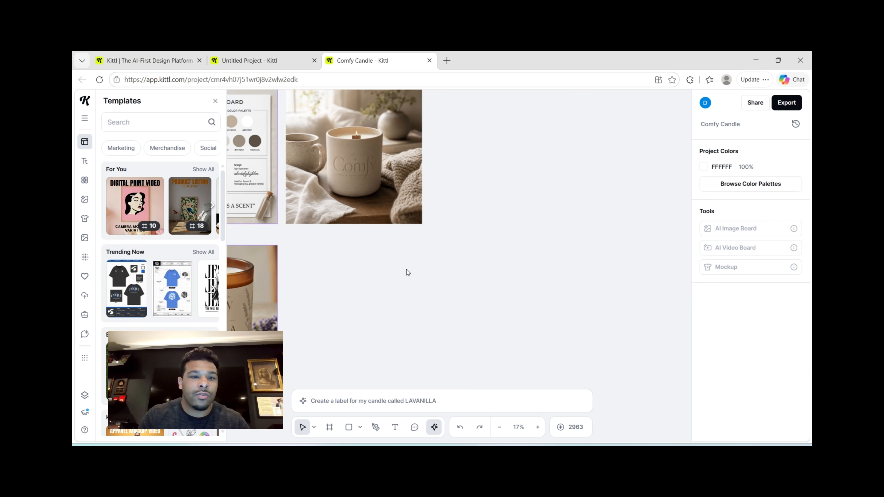
- Search the templates for "ugc" and choose the "viral ugc social" suggestion
scroll(407, 269, "up", 2)
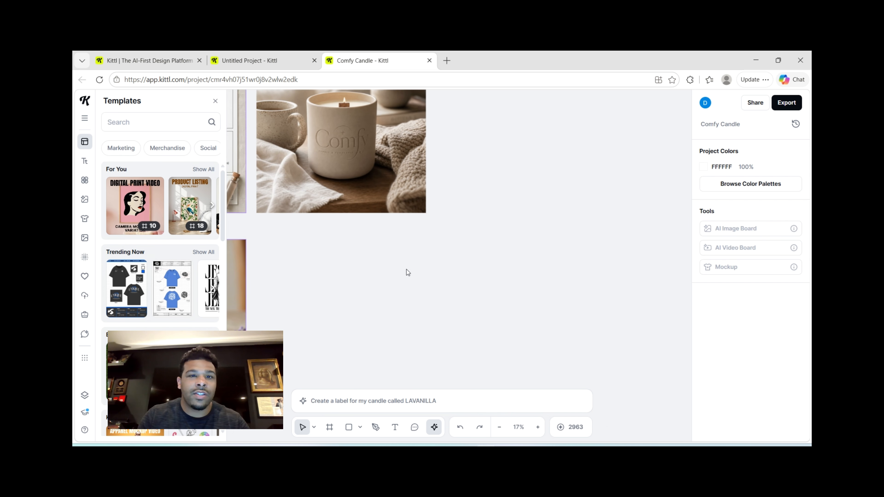
scroll(381, 229, "up", 3)
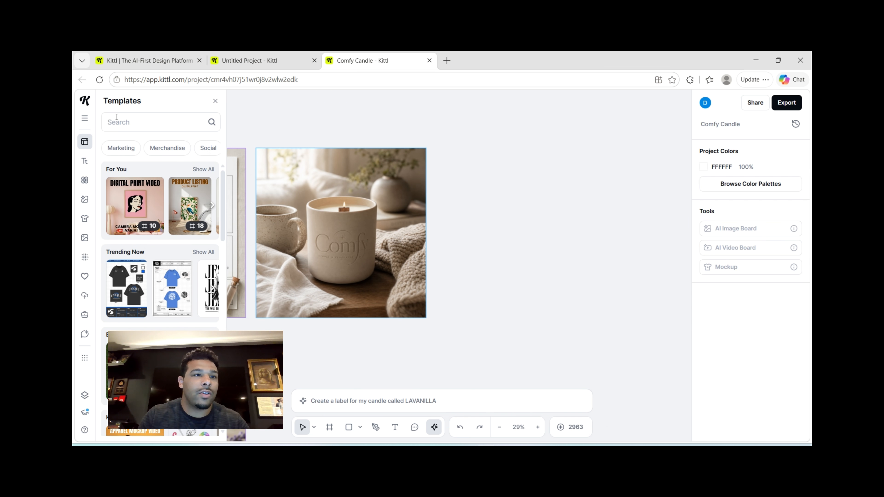
left_click(124, 123)
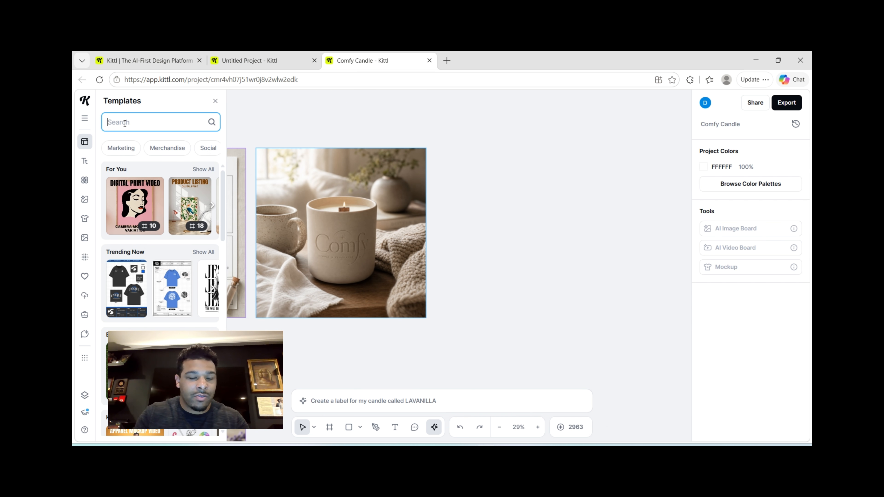
type("ugc")
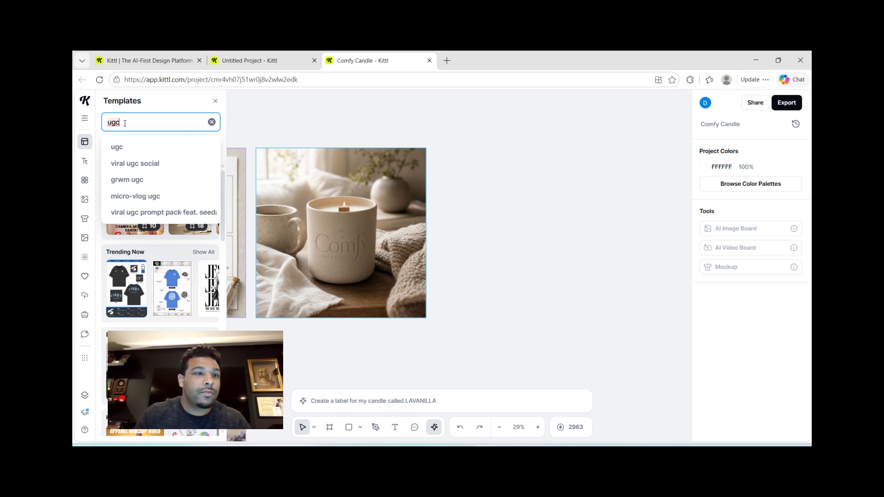
left_click(115, 166)
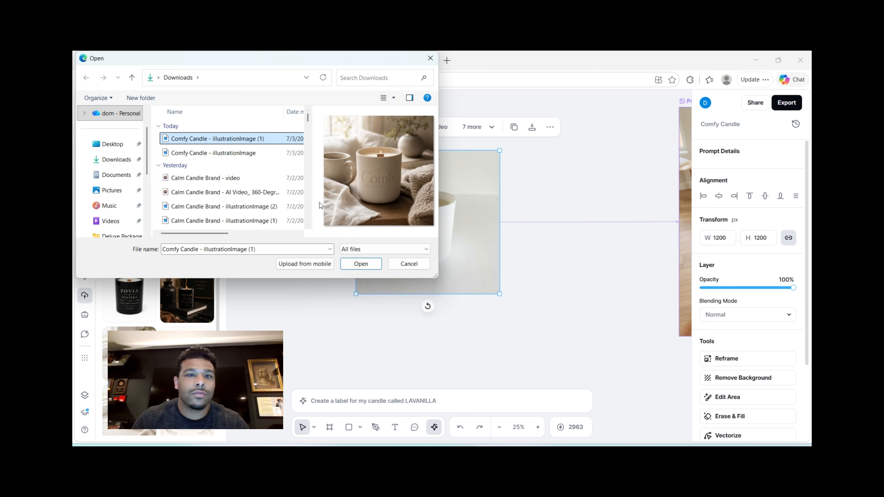
- Upload Comfy Candle - illustrationImage (1) and replace the Product 1 placeholder with this candle photo
left_click(362, 264)
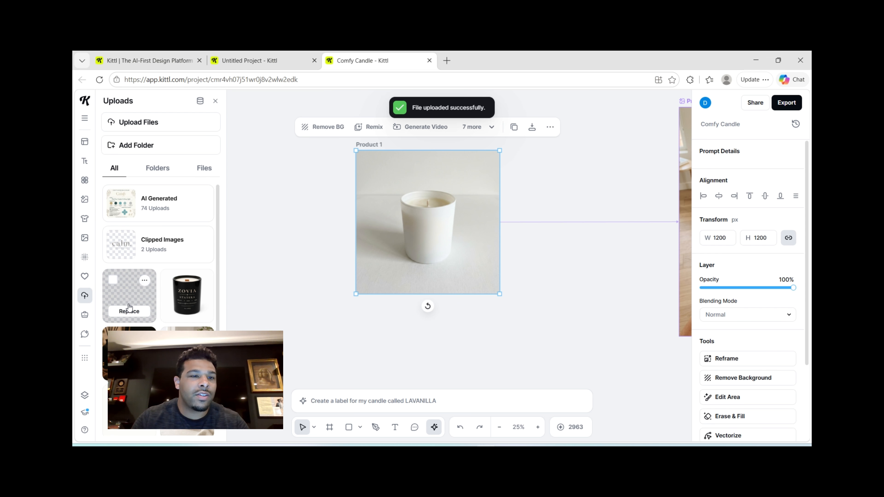
mouse_move(128, 308)
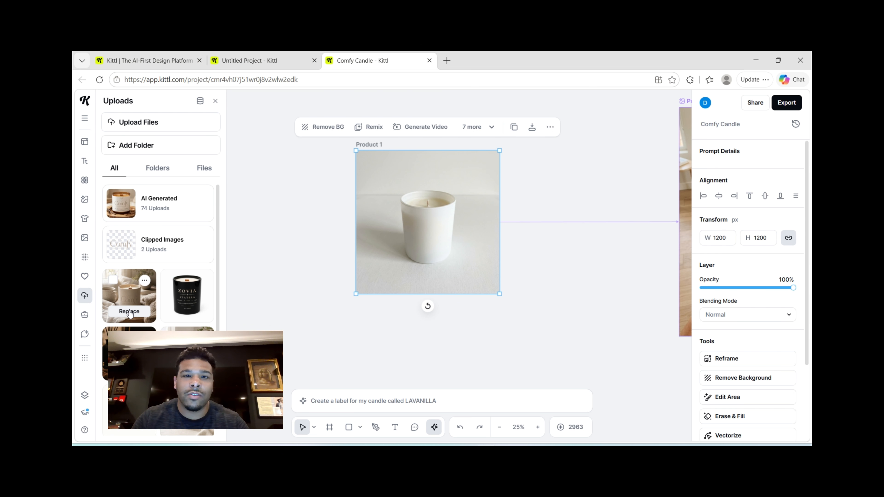
left_click(129, 312)
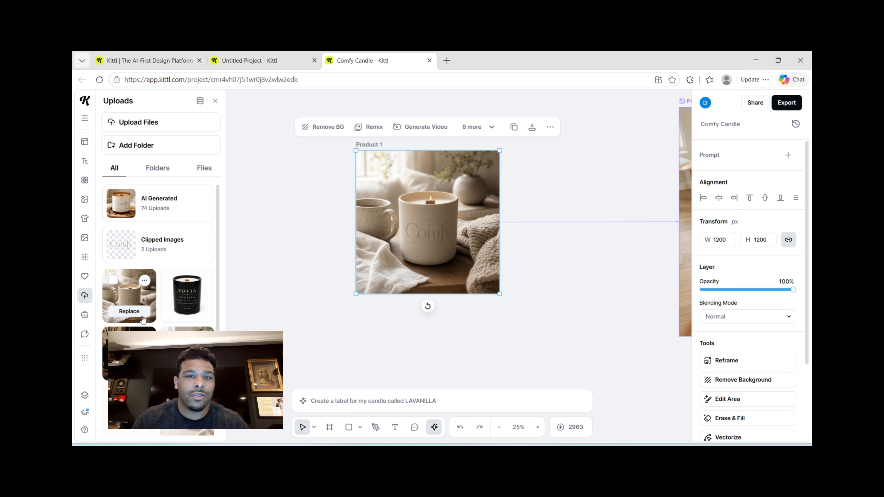
left_click(393, 331)
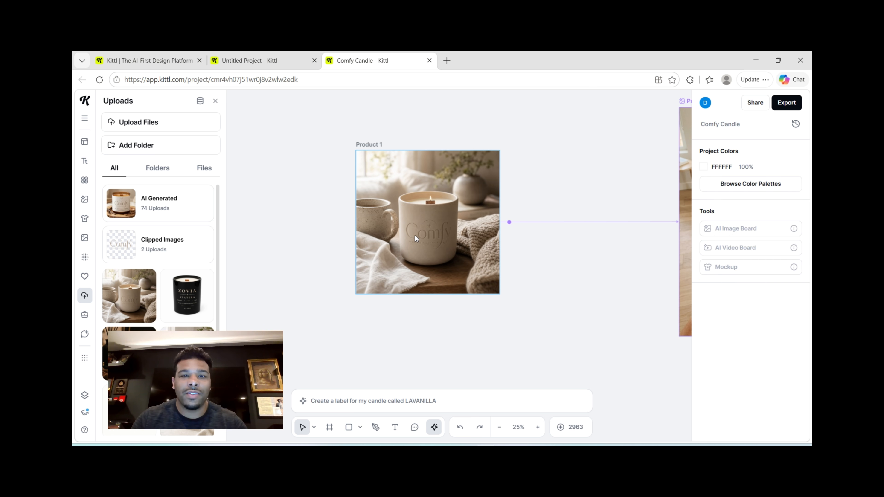
- Regenerate the Product in a Scene image from the new Comfy candle reference and check it beside the Viral UGC Social video board
scroll(414, 236, "right", 7)
left_click(464, 238)
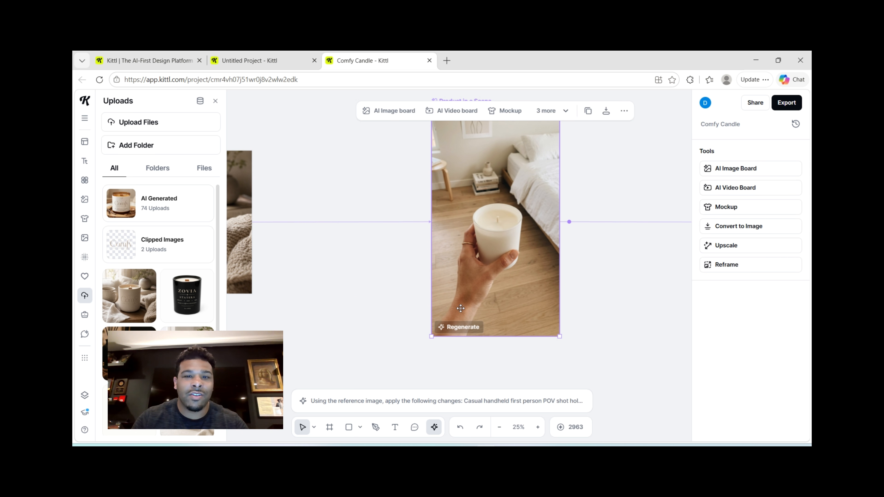
left_click(459, 327)
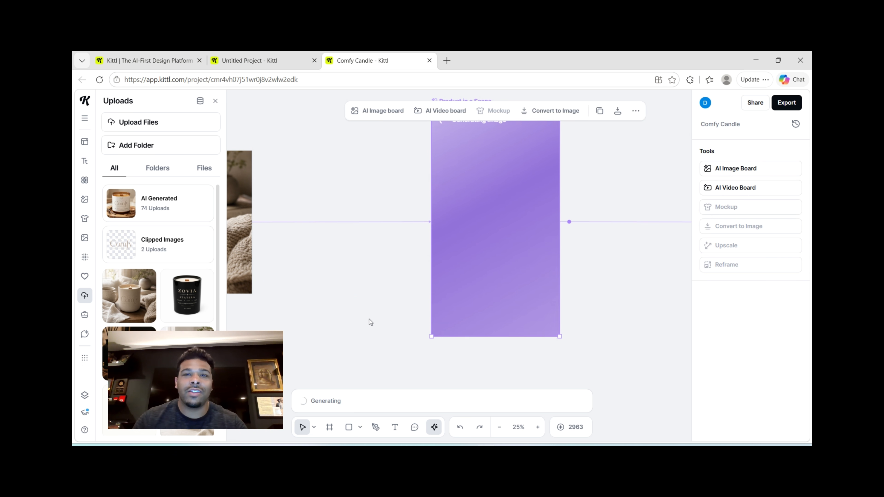
scroll(371, 328, "left", 5)
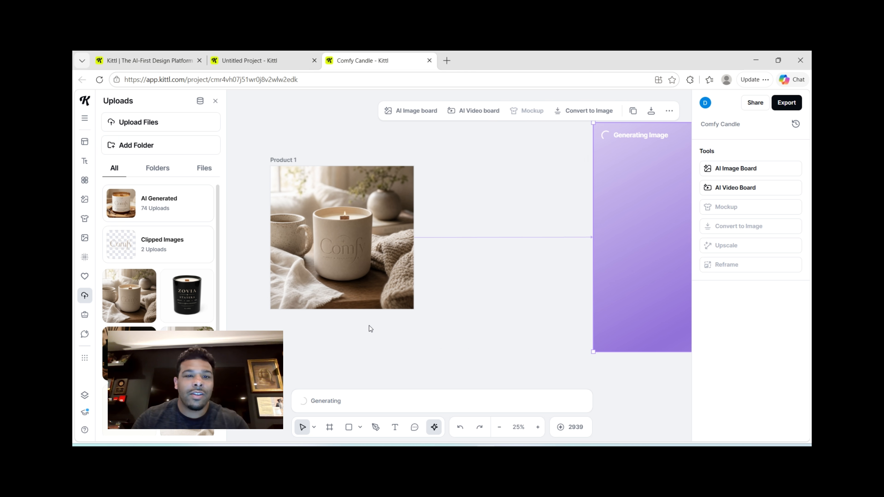
scroll(369, 326, "right", 6)
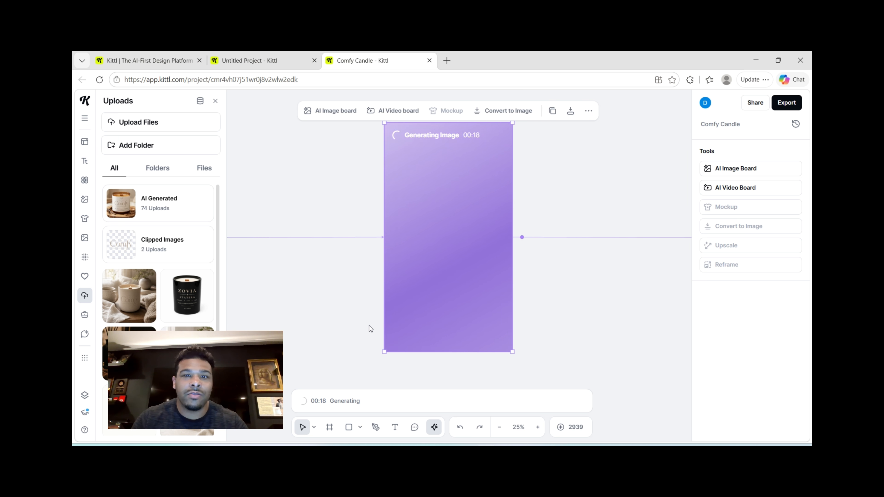
scroll(369, 325, "down", 2)
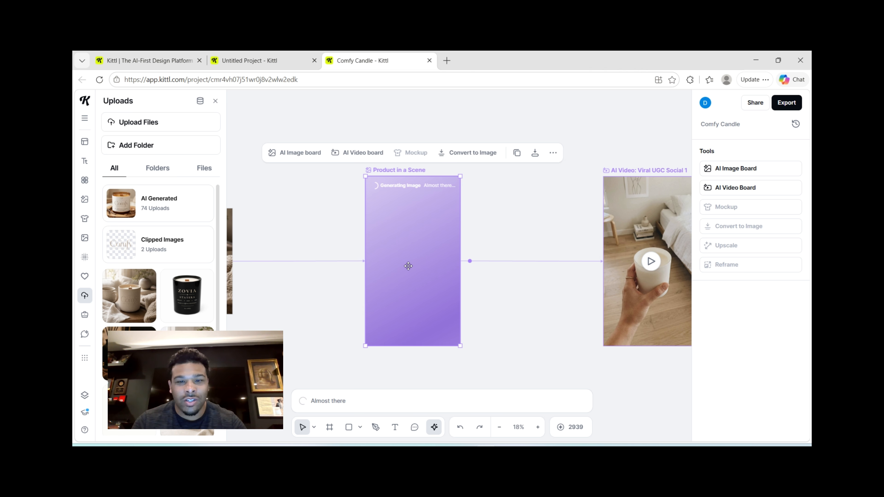
scroll(408, 267, "right", 2)
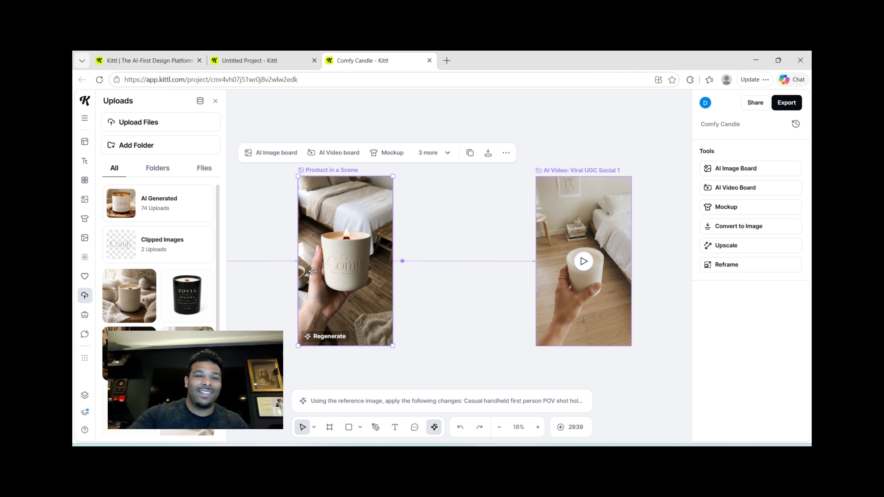
- Regenerate the Viral UGC Social 1 AI video from the Product in a Scene image of the hand-held Comfy candle
scroll(329, 289, "left", 5)
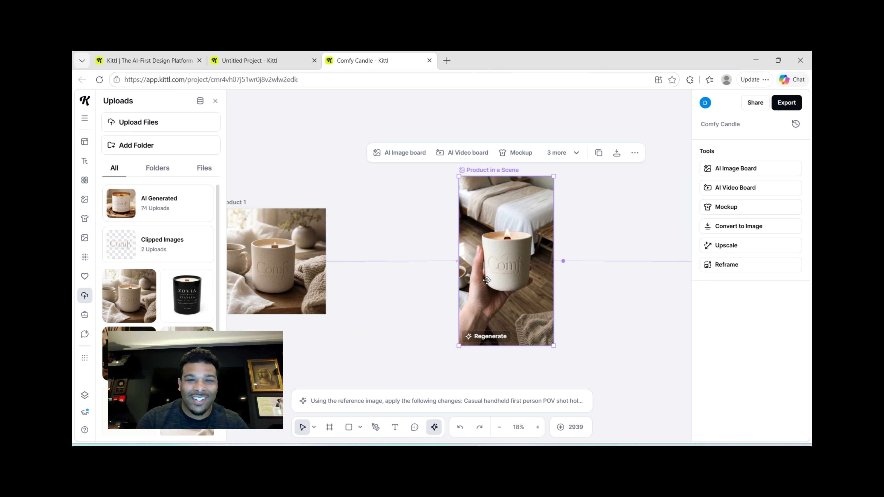
scroll(496, 278, "right", 6)
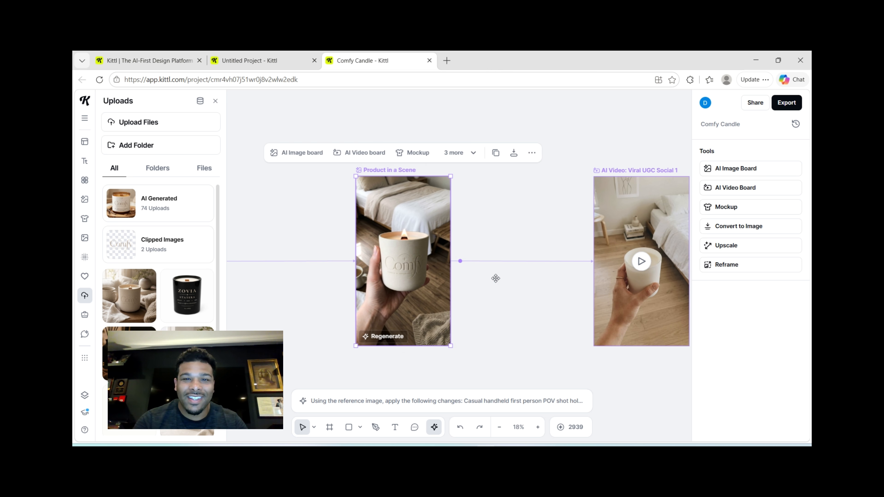
left_click(504, 292)
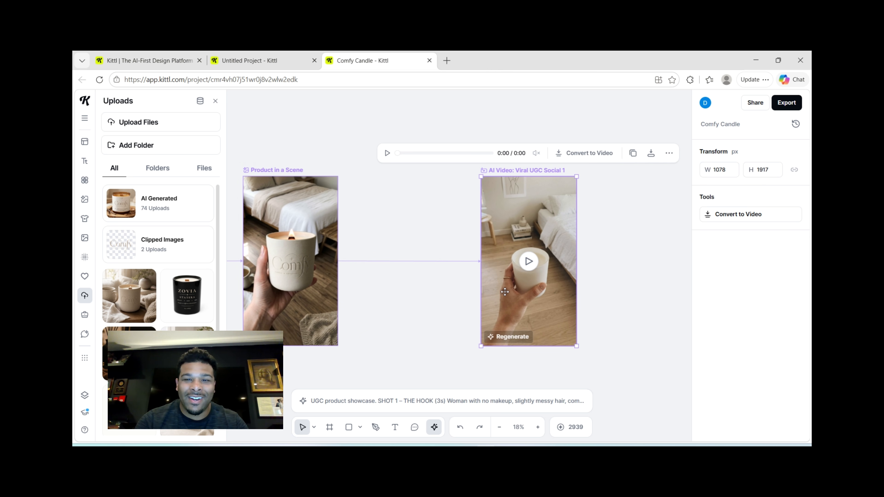
left_click(508, 338)
scroll(432, 274, "right", 1)
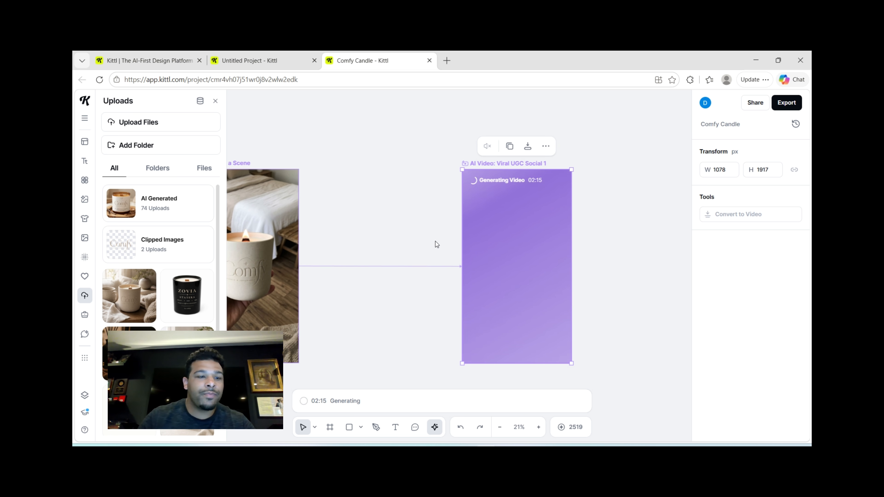
- Look back over the UGC boards, Comfy logo, brand board and candle images while the video generates
scroll(436, 242, "down", 5)
scroll(435, 242, "left", 10)
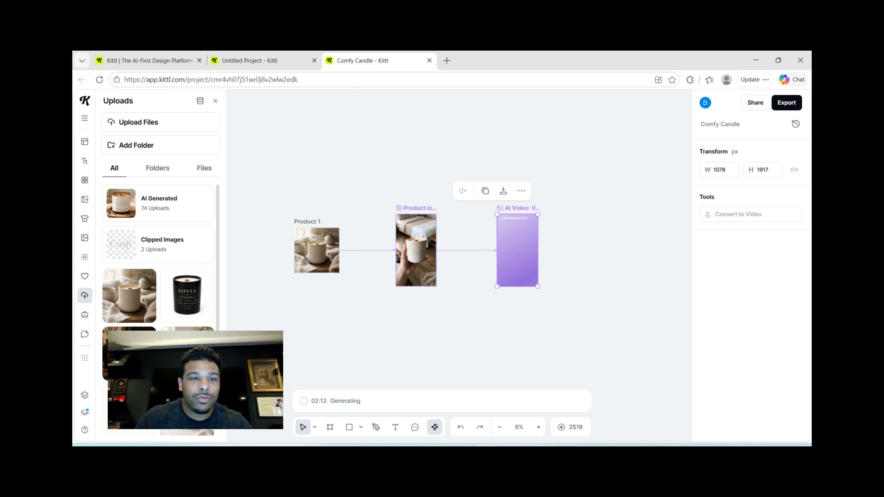
scroll(435, 242, "left", 1)
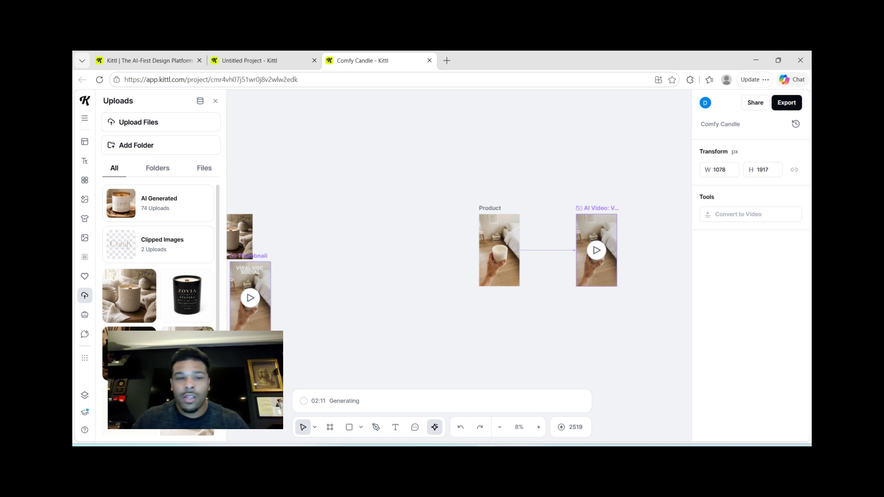
scroll(264, 347, "up", 5)
scroll(340, 335, "left", 9)
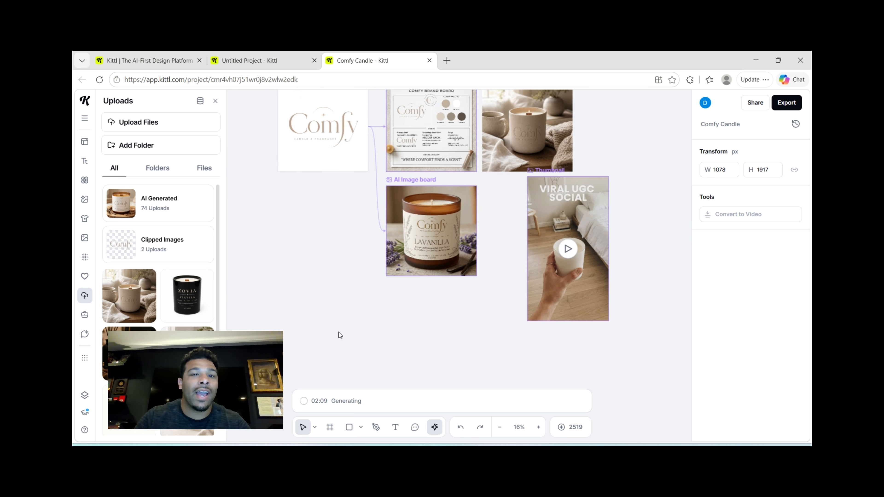
scroll(416, 329, "up", 3)
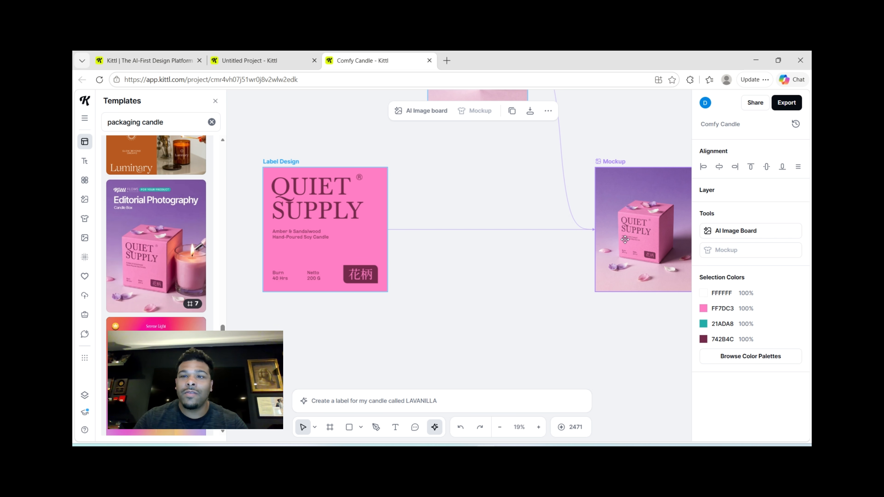
- Examine the pink Quiet Supply candle box template, including its mockup, hand-held, Putting Candle and Light up the Candle scenes
scroll(635, 233, "right", 6)
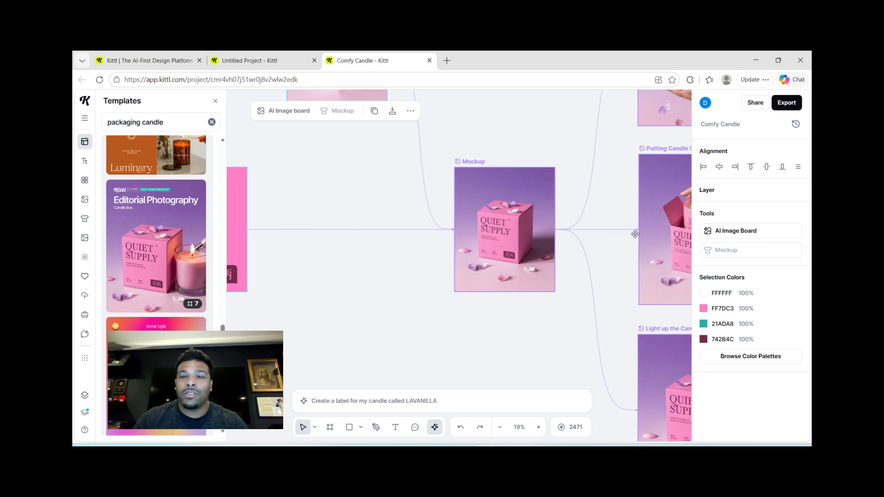
scroll(625, 156, "up", 4)
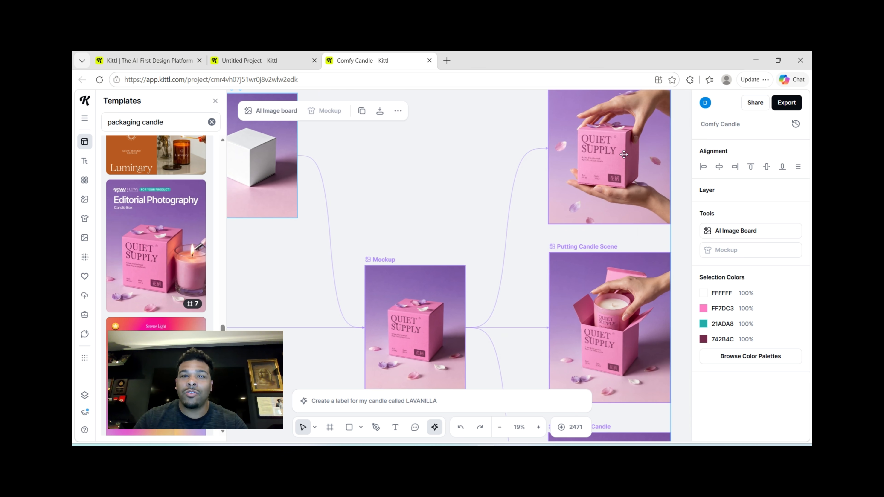
scroll(623, 145, "down", 9)
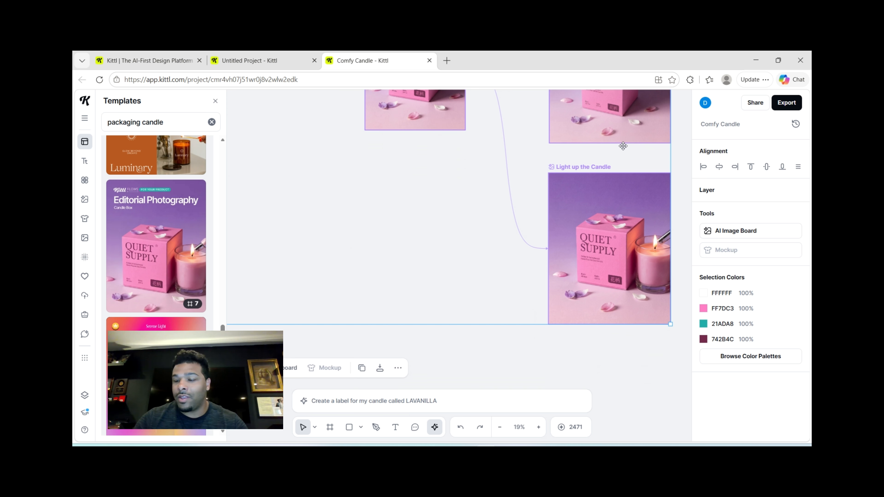
scroll(623, 145, "down", 1)
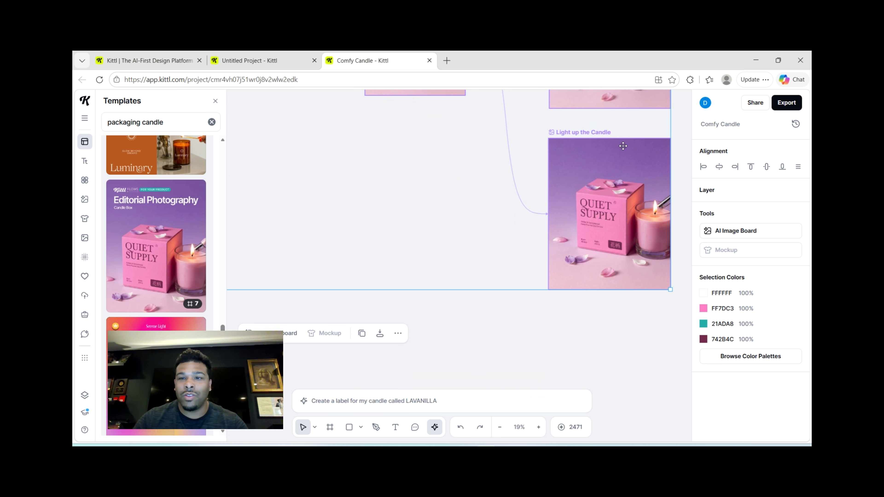
scroll(623, 146, "up", 10)
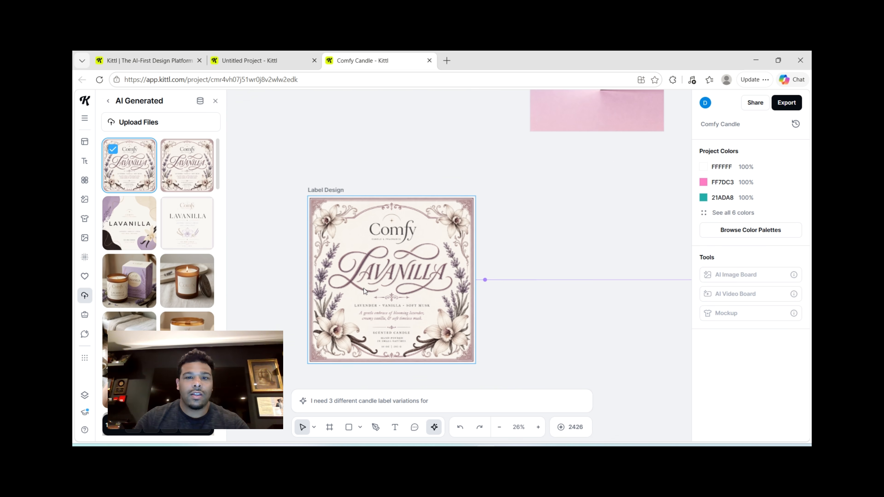
- Regenerate the template's box Mockup from the white Base Packaging and the floral LAVANILLA label design
scroll(567, 308, "right", 5)
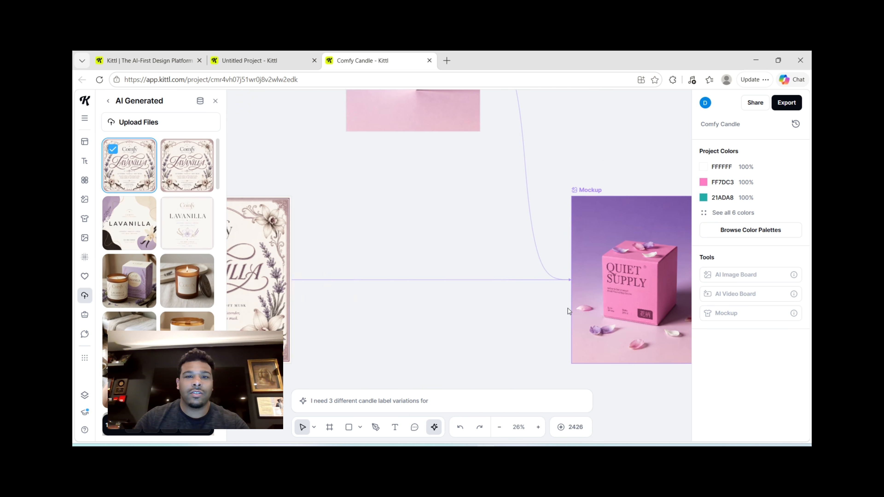
scroll(568, 308, "down", 3)
scroll(502, 297, "up", 2)
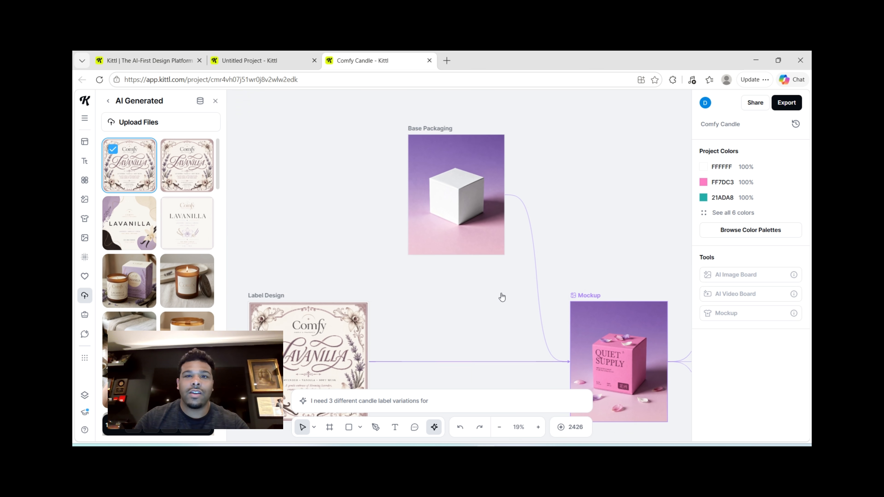
left_click(472, 214)
scroll(552, 305, "down", 2)
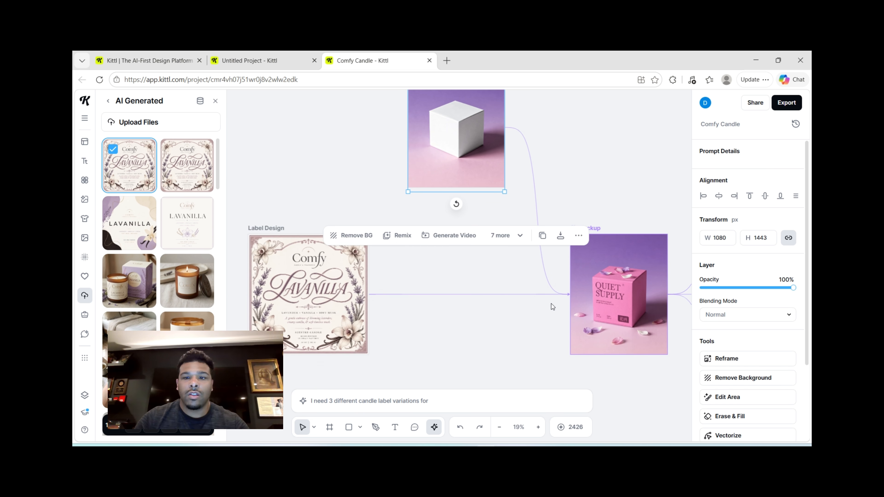
left_click(595, 350)
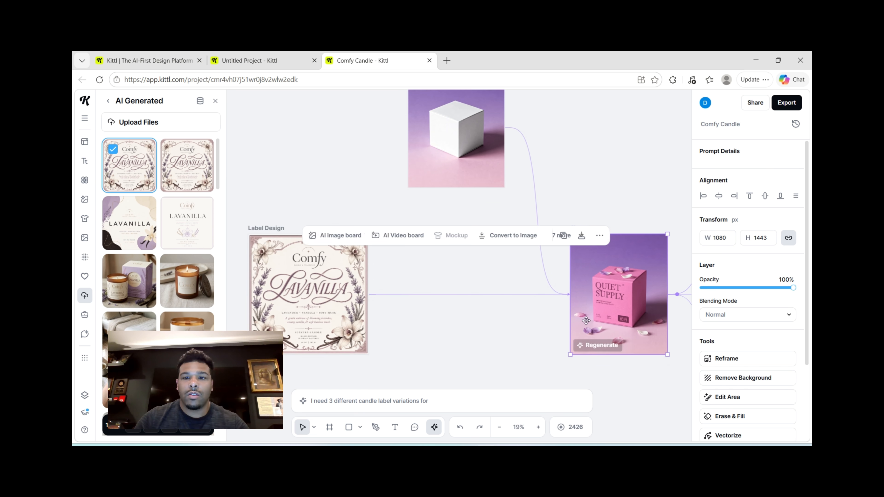
left_click(589, 344)
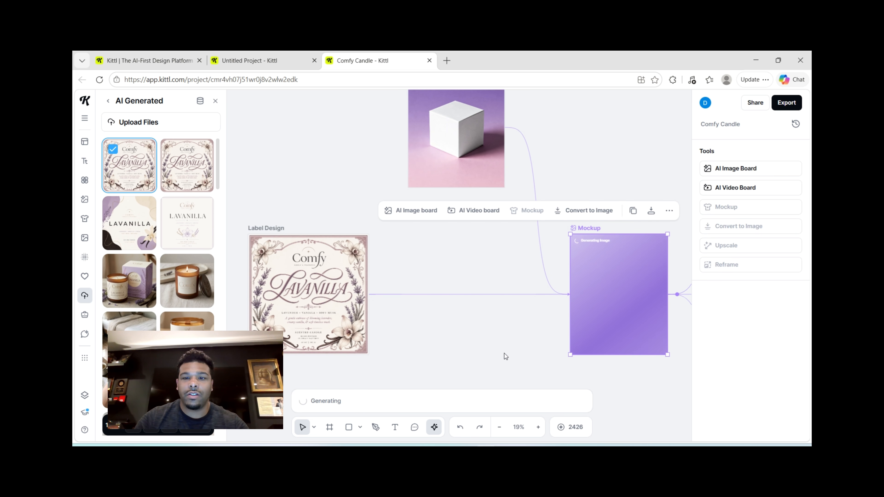
- Review the packaging scenes connected to the mockup and the project's earlier logo, label and candle boards while the mockup generates
scroll(506, 356, "right", 3)
scroll(506, 357, "left", 3)
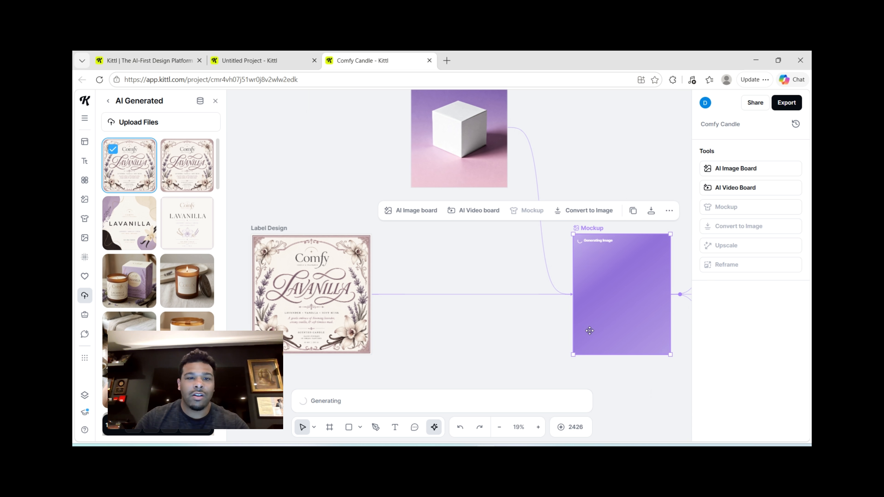
scroll(508, 350, "right", 8)
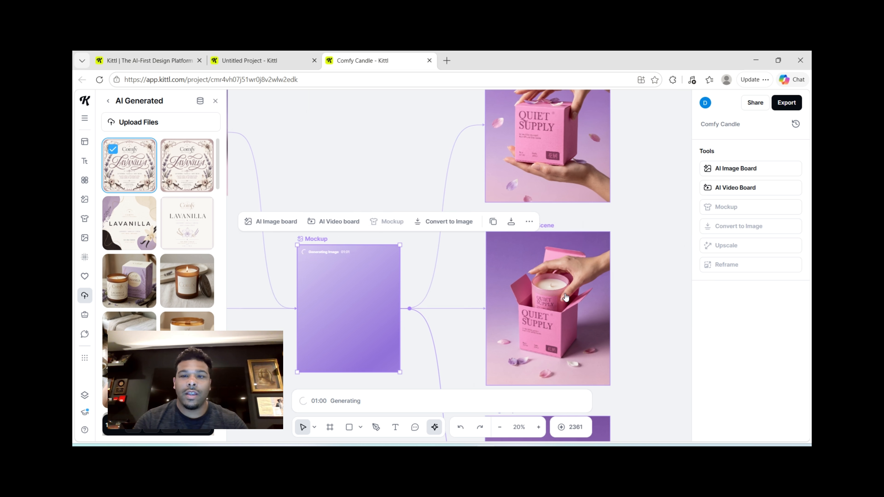
scroll(566, 297, "up", 2)
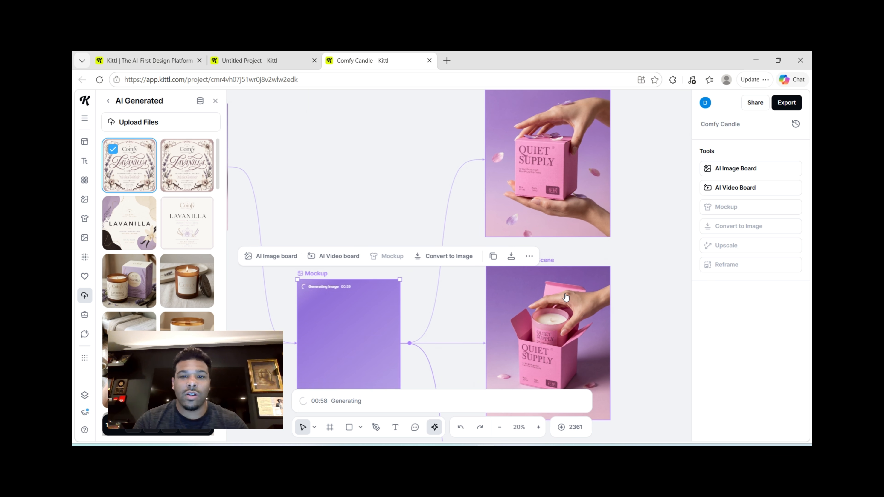
scroll(363, 173, "down", 5)
scroll(363, 174, "left", 4)
scroll(364, 172, "down", 5)
scroll(364, 172, "down", 5)
scroll(364, 172, "left", 10)
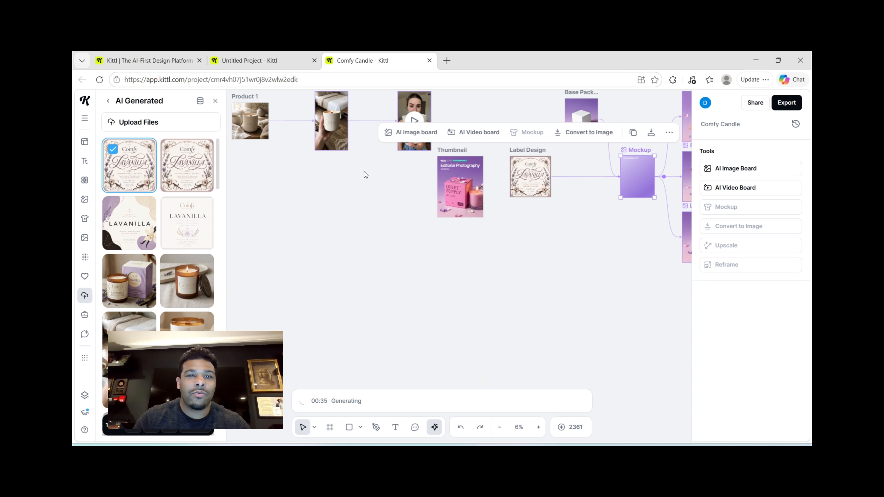
scroll(364, 172, "left", 6)
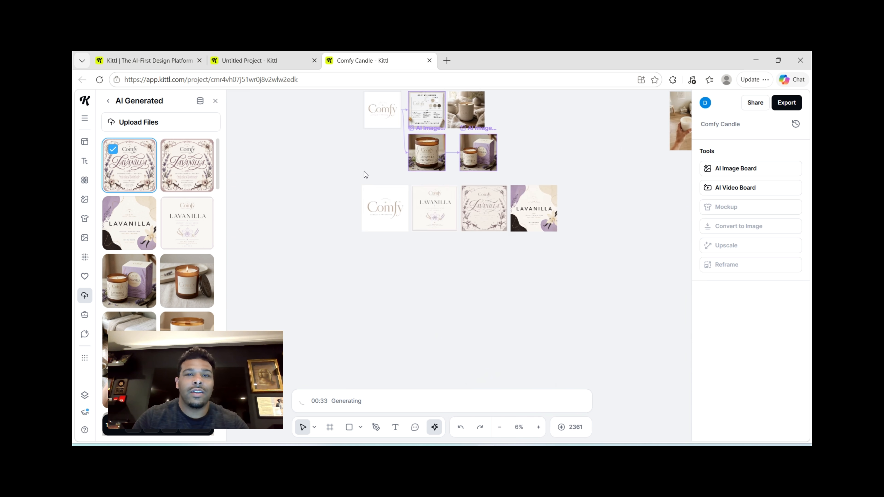
scroll(364, 172, "up", 5)
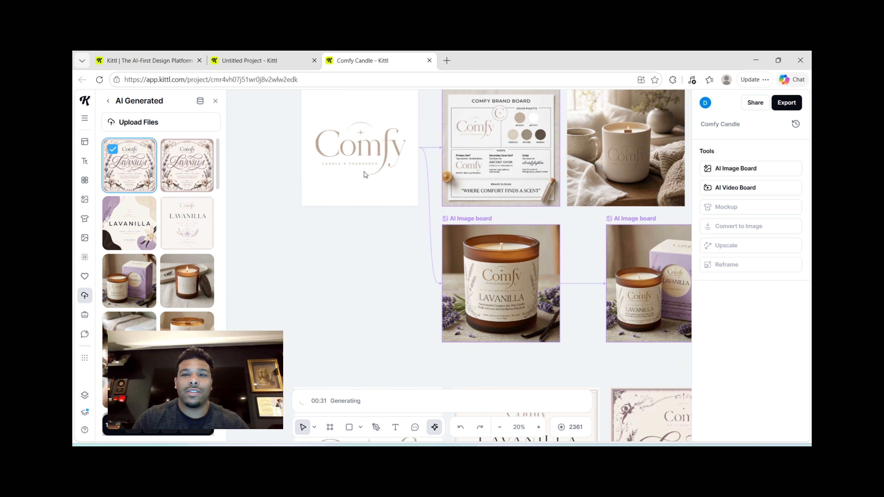
- Inspect the LAVANILLA box mockup up close and compare its printed artwork with the floral label design
scroll(381, 239, "up", 5)
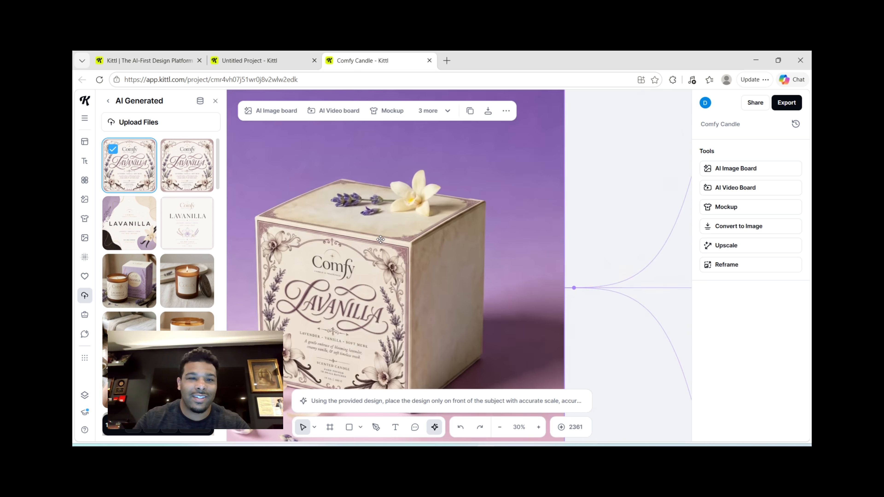
scroll(381, 239, "down", 2)
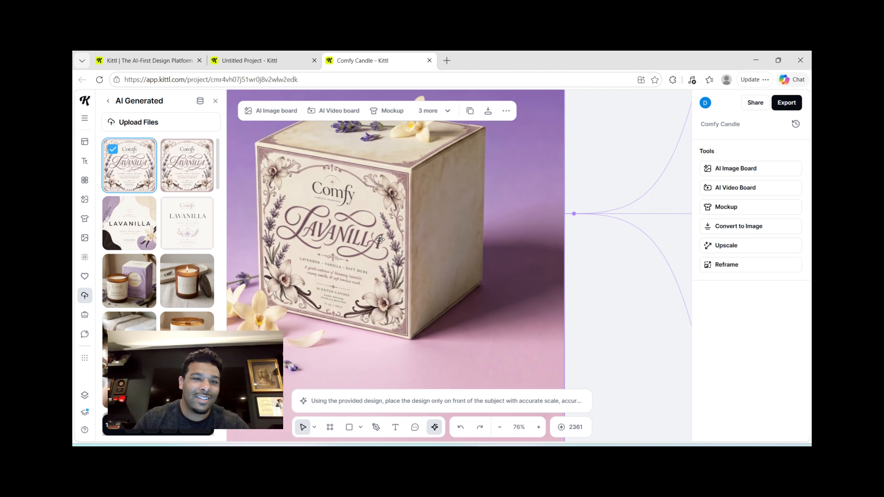
scroll(381, 239, "up", 3)
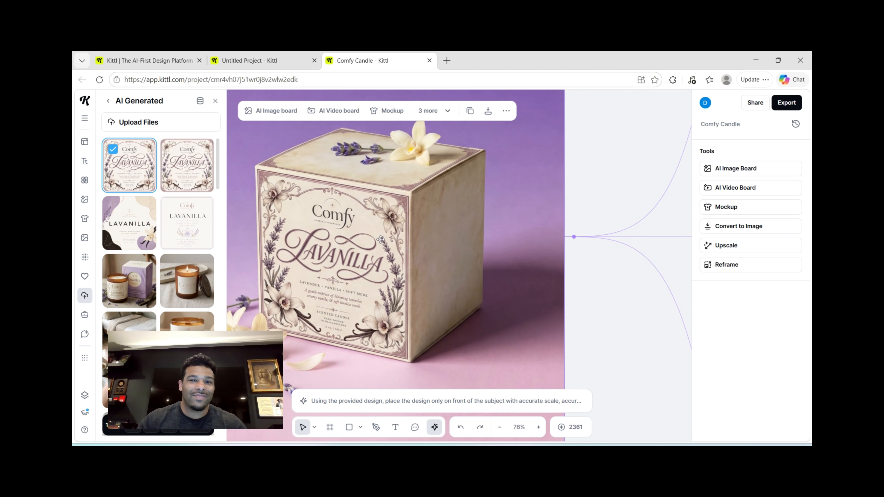
scroll(381, 240, "down", 5)
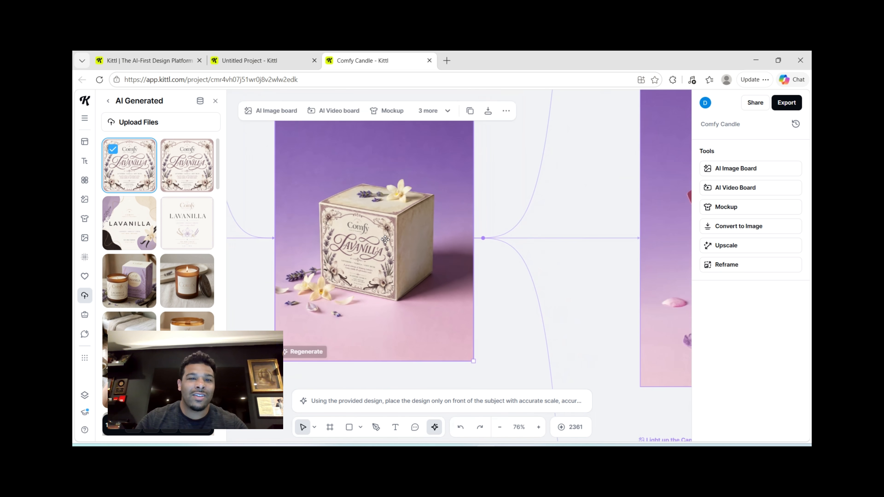
scroll(385, 239, "left", 5)
scroll(385, 239, "left", 5)
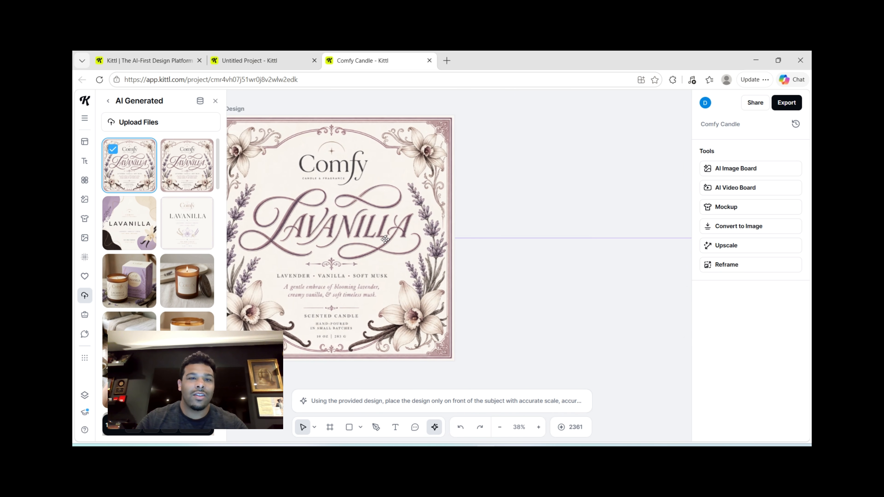
key("alt+Tab")
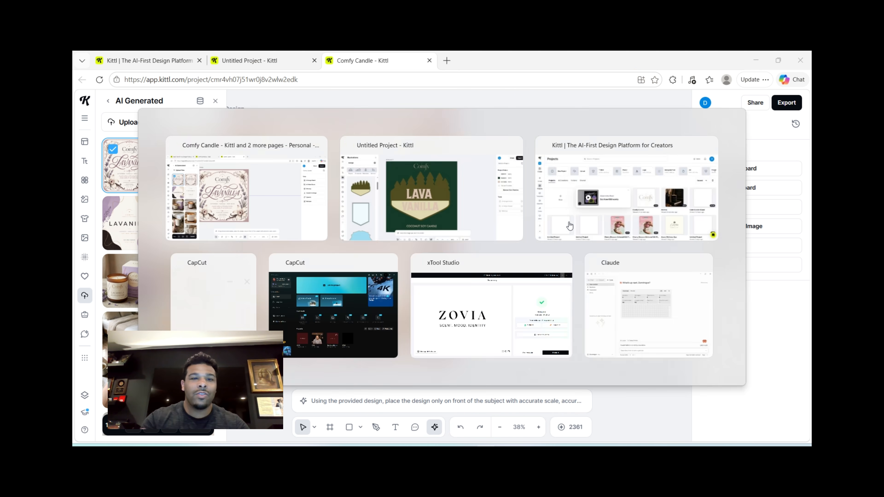
left_click(354, 65)
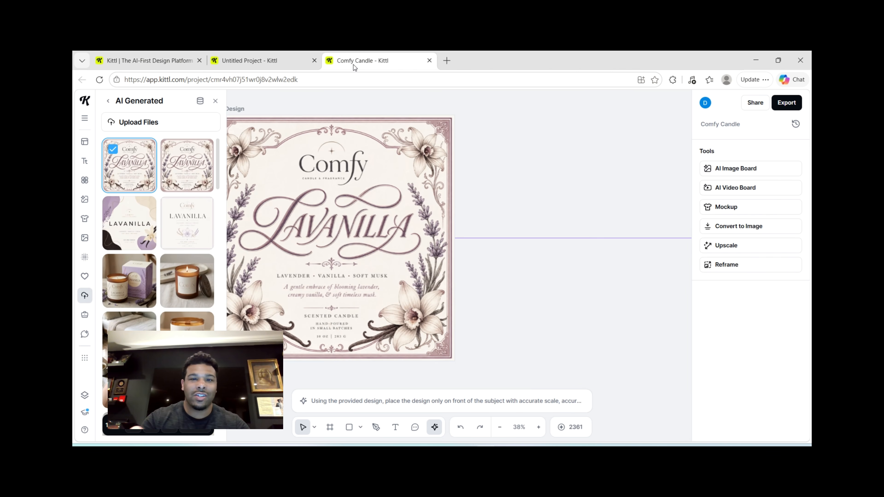
- Regenerate the Putting Candle Scene from the LAVANILLA box mockup
scroll(376, 222, "left", 3)
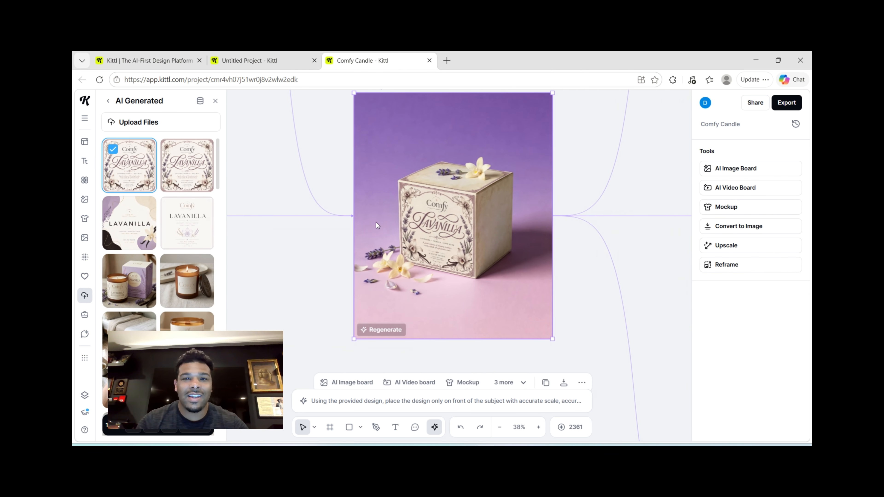
scroll(441, 222, "right", 3)
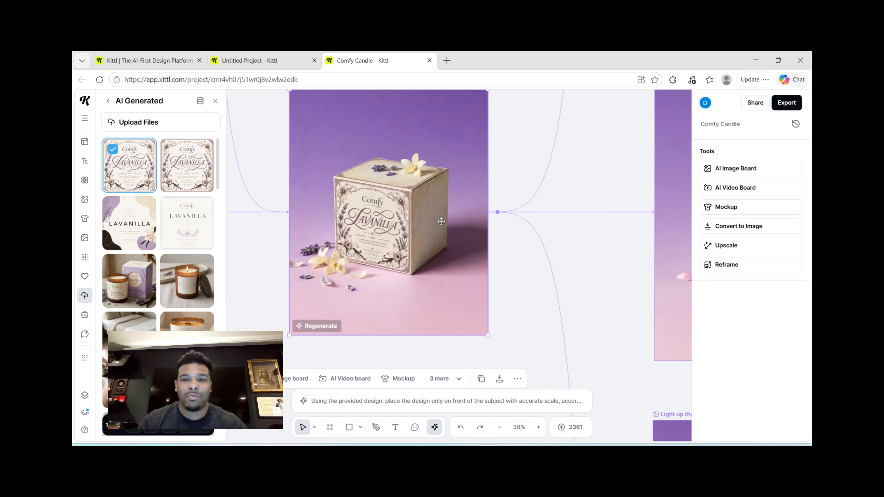
scroll(441, 222, "up", 2)
scroll(441, 221, "right", 8)
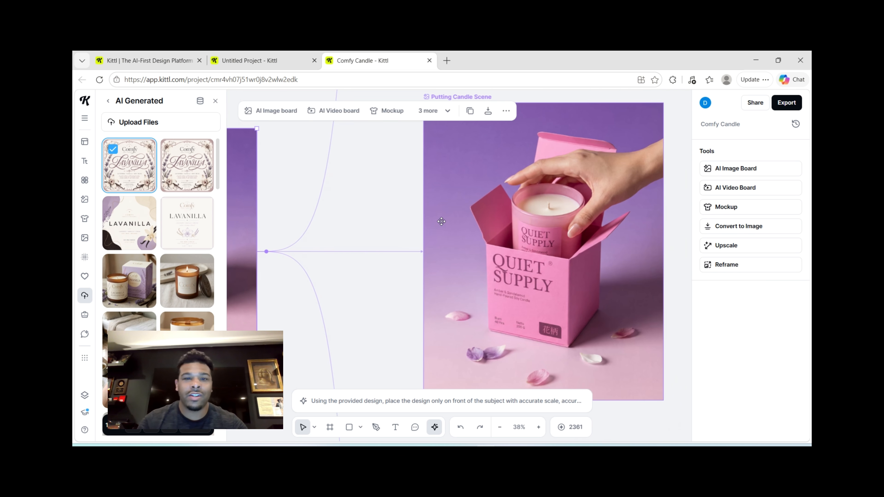
left_click(454, 224)
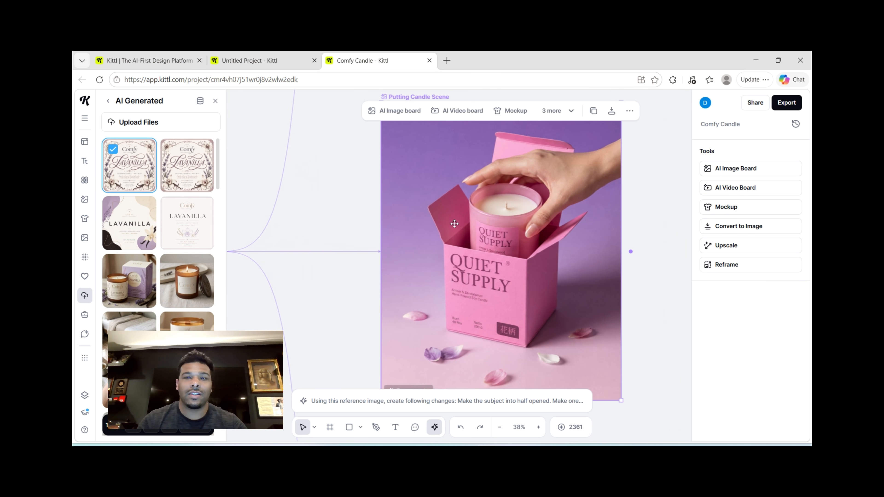
scroll(485, 272, "down", 3)
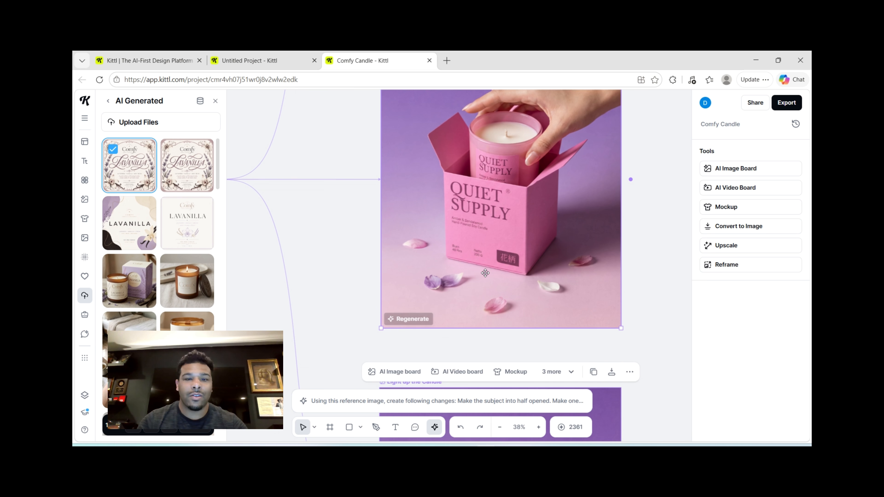
left_click(411, 320)
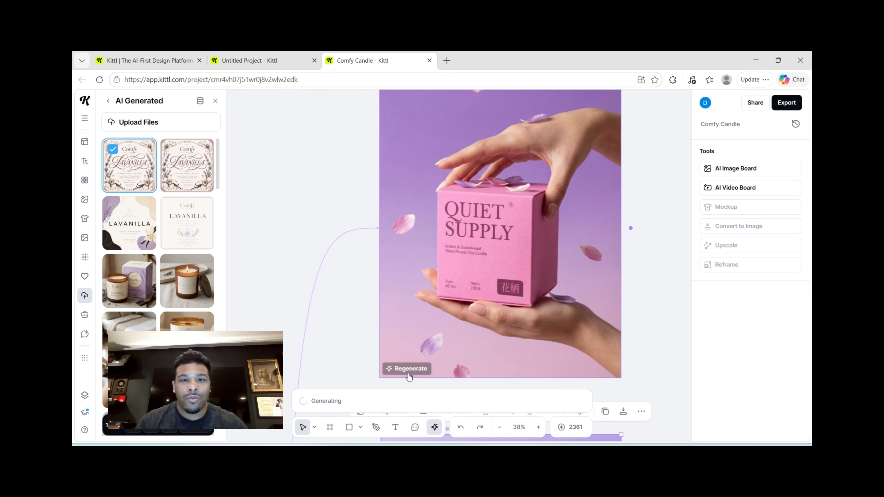
- Regenerate the hand-held box scene and the Light up the Candle scene with the LAVANILLA packaging
left_click(409, 372)
scroll(441, 271, "down", 10)
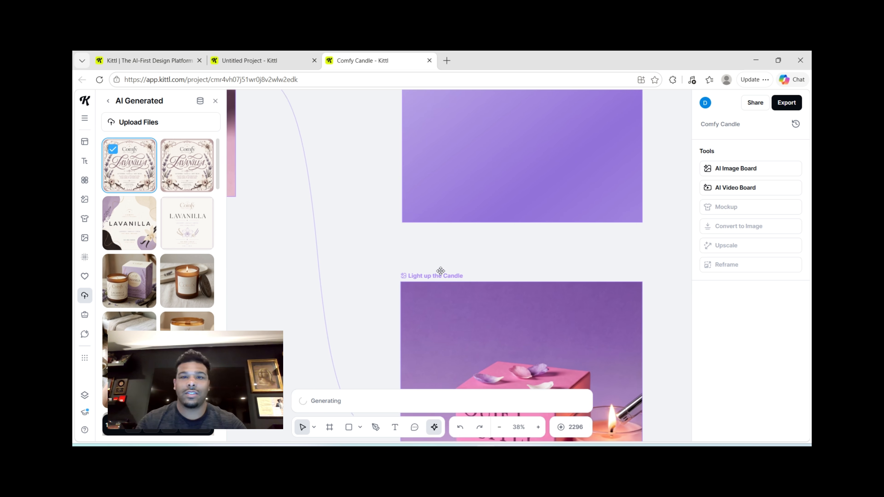
scroll(440, 271, "down", 5)
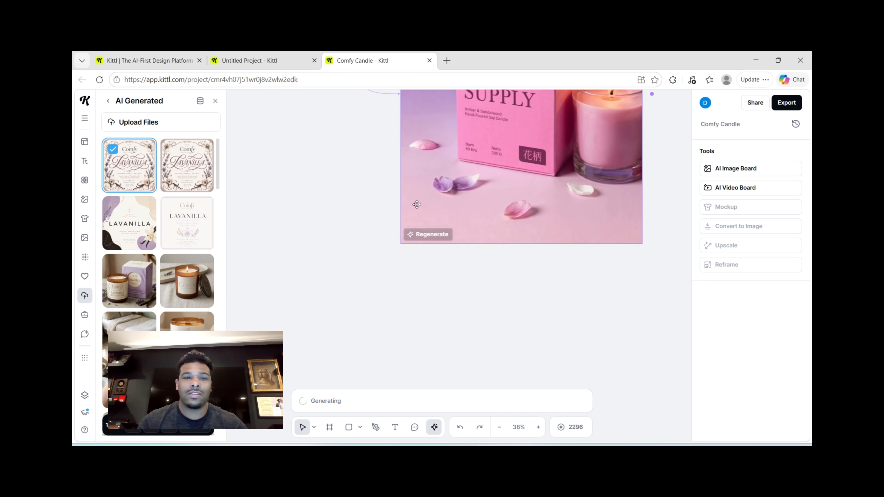
left_click(431, 235)
left_click(316, 345)
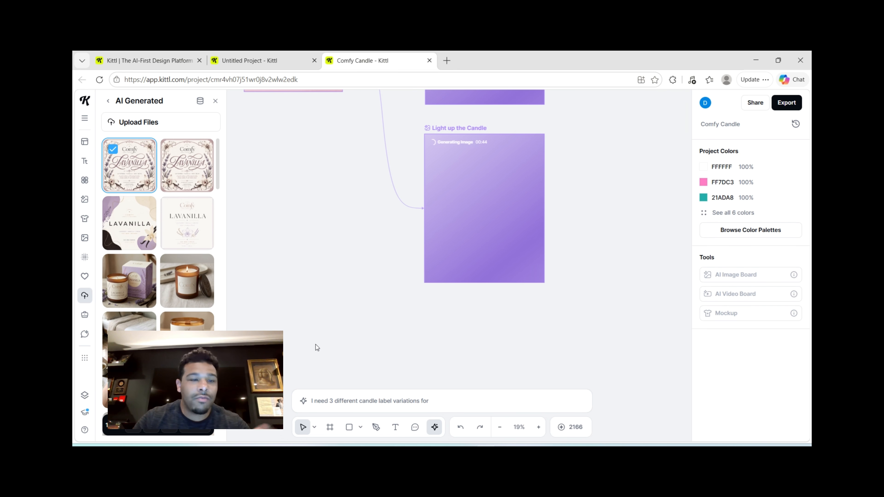
scroll(312, 304, "down", 2)
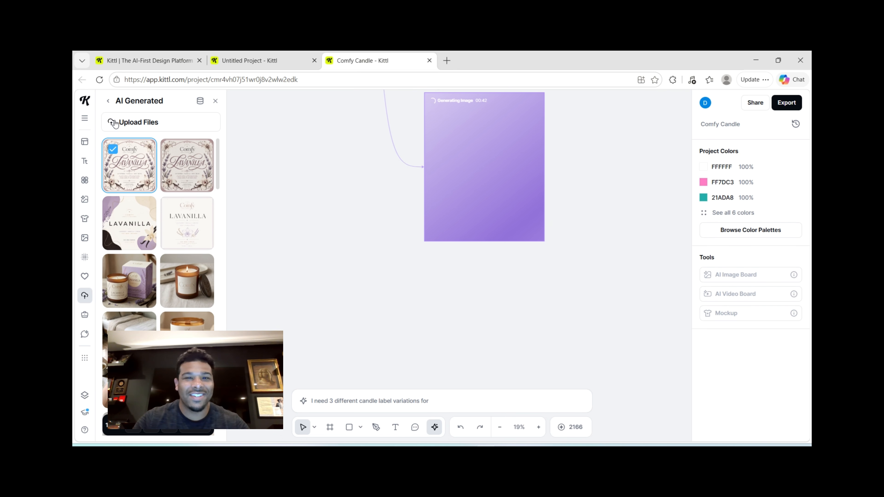
left_click(108, 102)
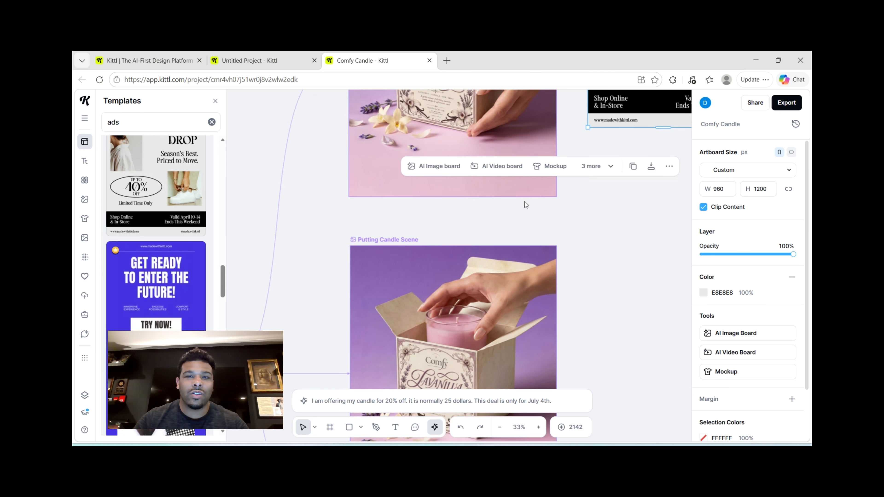
- Inspect the regenerated hand-held, Putting Candle and Light up the Candle scenes for their LAVANILLA box artwork
scroll(524, 201, "up", 2)
scroll(525, 202, "down", 1)
scroll(525, 202, "up", 3)
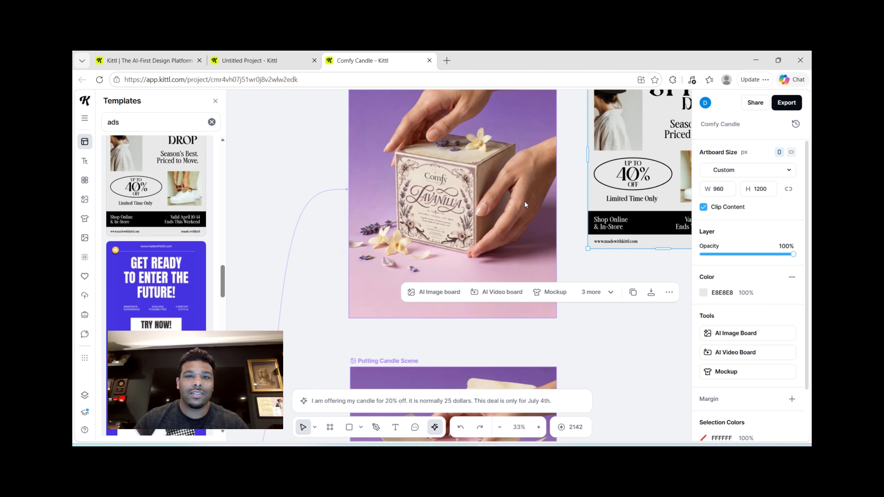
scroll(423, 205, "down", 6)
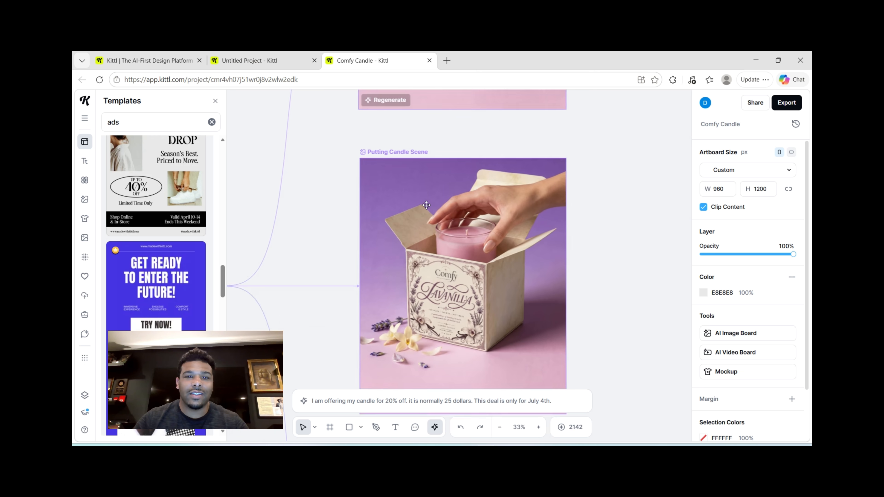
scroll(426, 205, "down", 2)
scroll(425, 244, "down", 2)
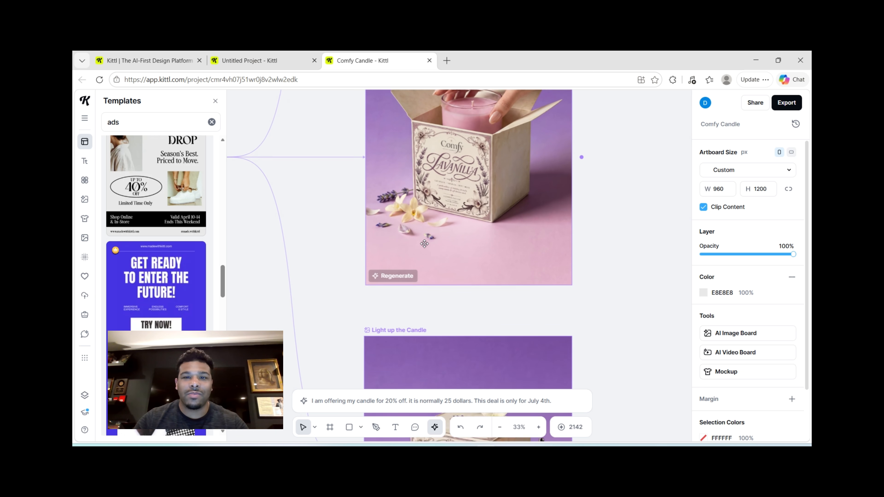
scroll(424, 244, "down", 1)
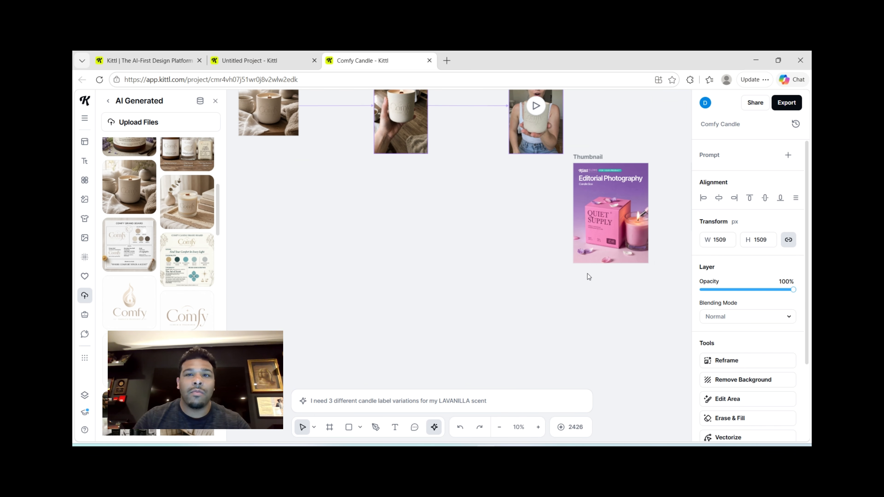
- Play the Viral UGC Social 1 video of the Comfy candle and compare it with the neighbouring product and video boards
scroll(587, 273, "up", 5)
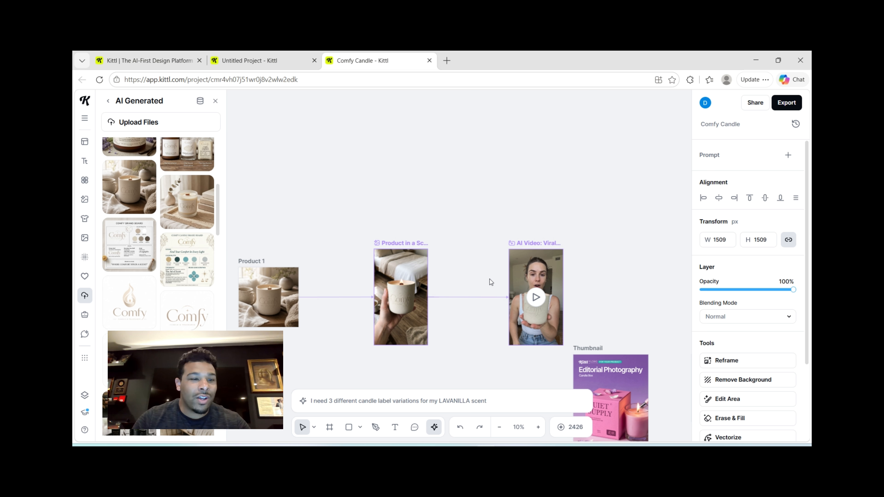
scroll(406, 313, "up", 4)
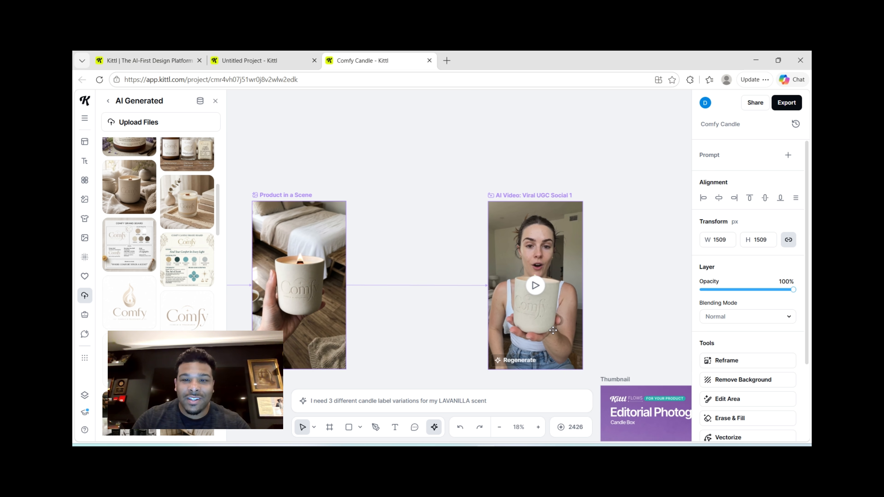
left_click(535, 284)
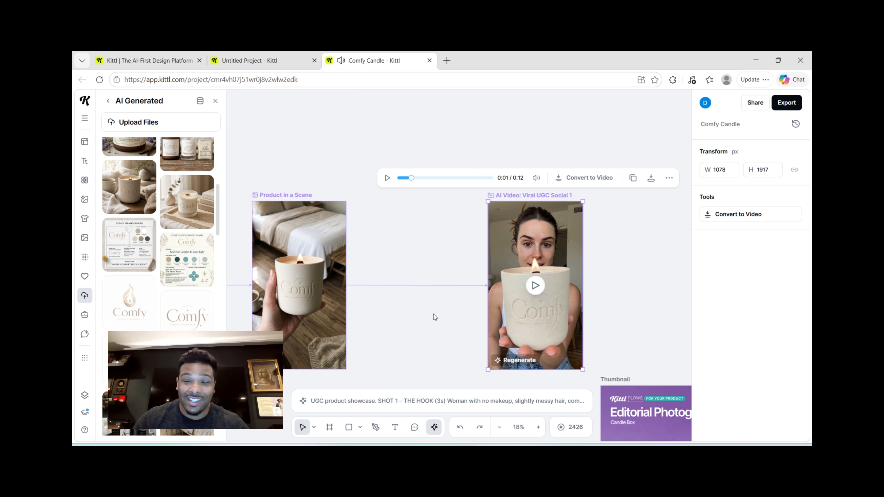
scroll(435, 316, "down", 2)
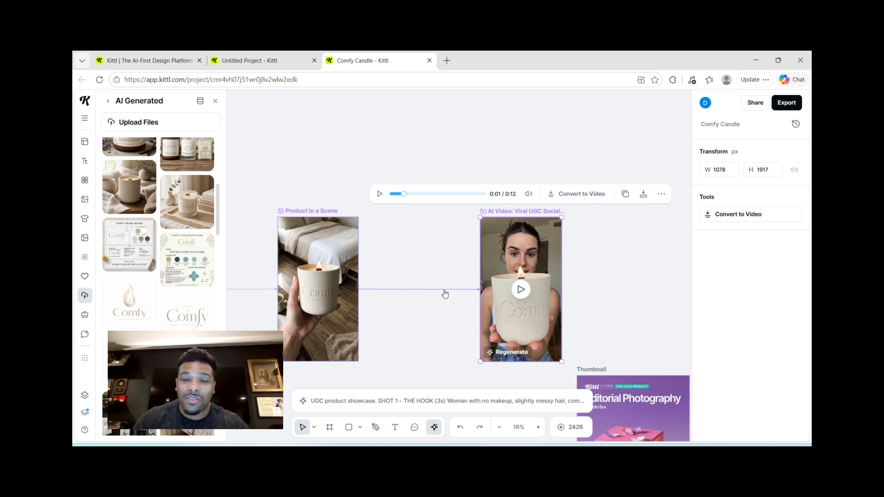
scroll(445, 294, "down", 5)
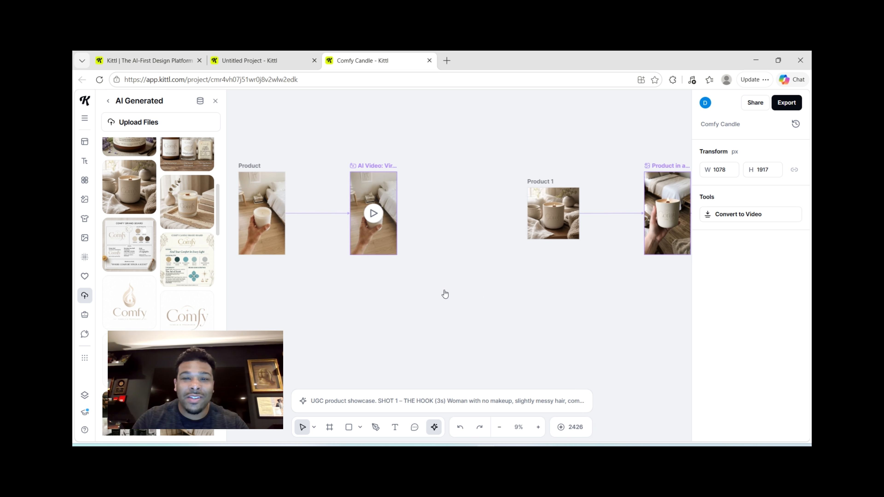
scroll(446, 294, "left", 5)
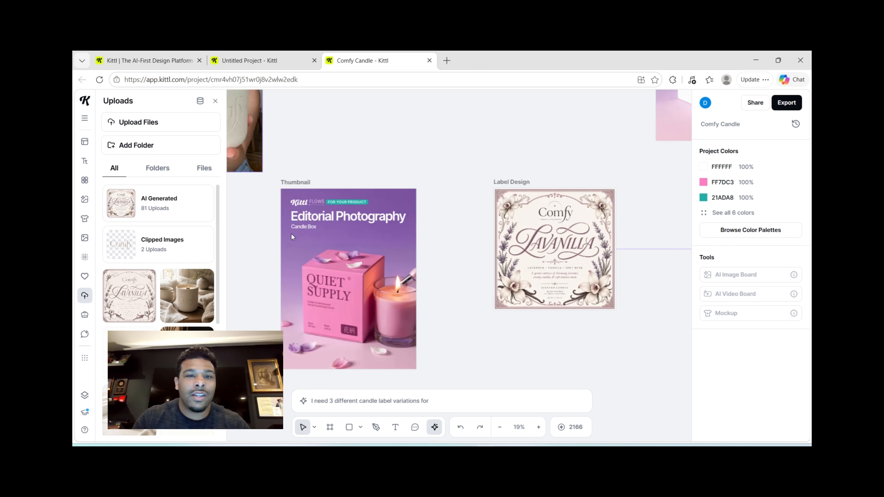
- Review the project's earlier UGC video boards, candle photos and label designs across the canvas
scroll(291, 235, "left", 10)
scroll(291, 234, "up", 8)
scroll(291, 234, "left", 12)
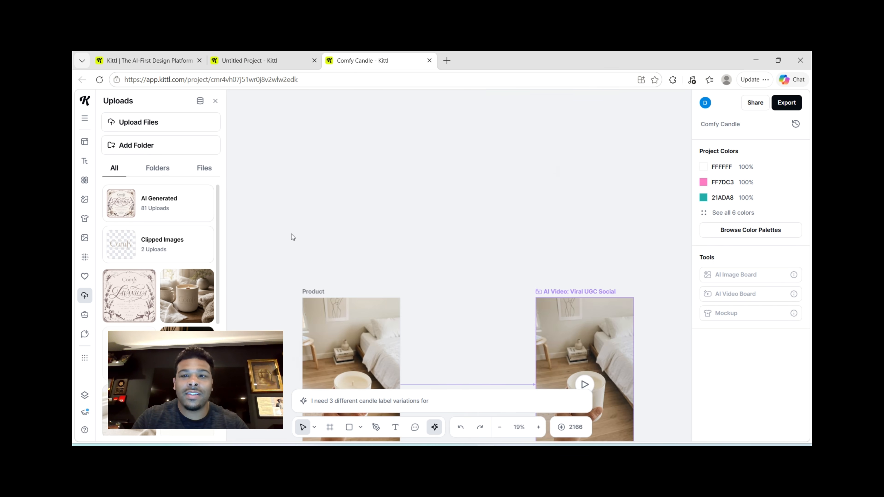
scroll(291, 234, "down", 10)
scroll(291, 234, "left", 10)
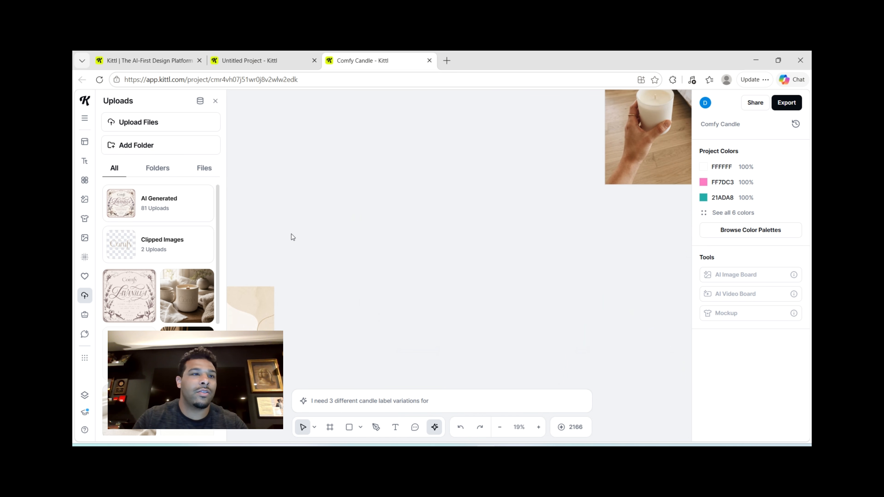
scroll(291, 237, "up", 6)
scroll(292, 237, "left", 6)
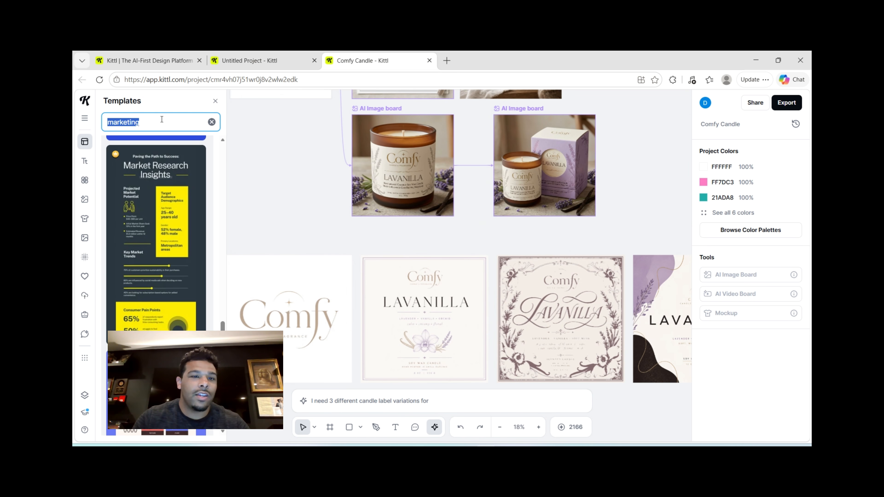
- Search the templates for "ads" and browse the poster designs
type("ads")
key("Return")
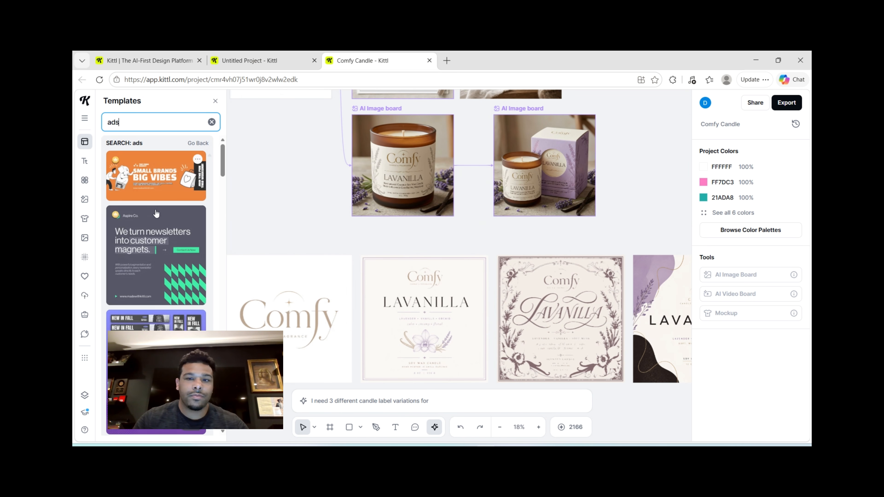
scroll(159, 209, "down", 8)
scroll(164, 174, "up", 3)
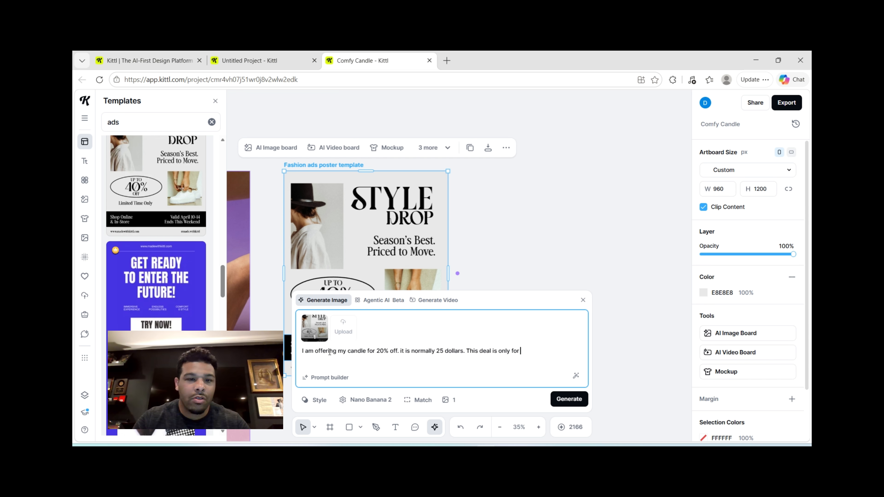
- Complete the fashion ads poster's 20% off candle prompt with "July 4th." and add the uploaded Comfy candle photo as a reference image
type("4th.")
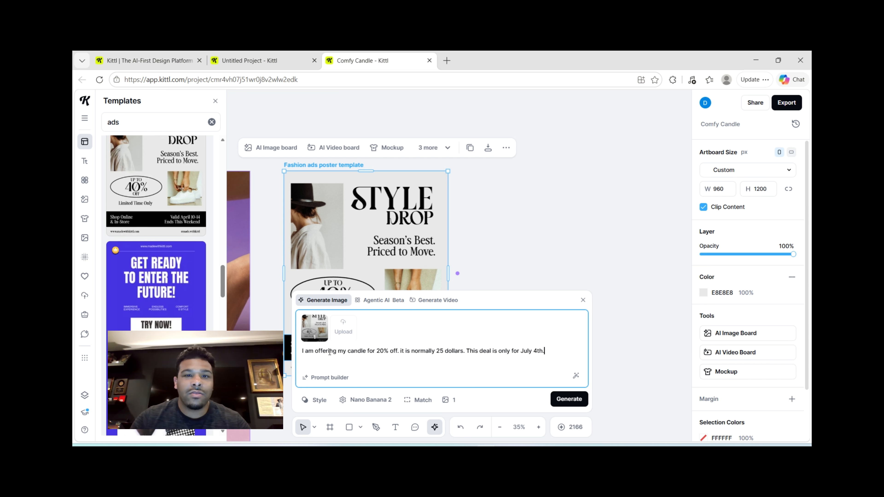
left_click(337, 328)
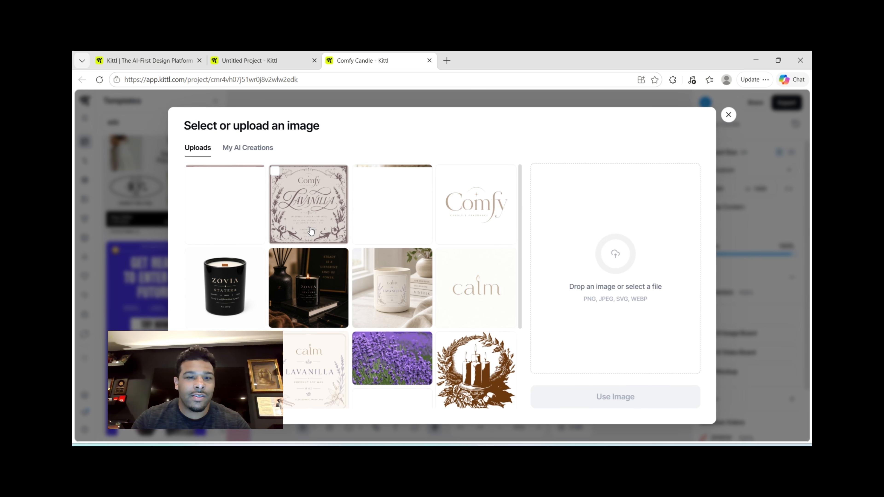
left_click(405, 219)
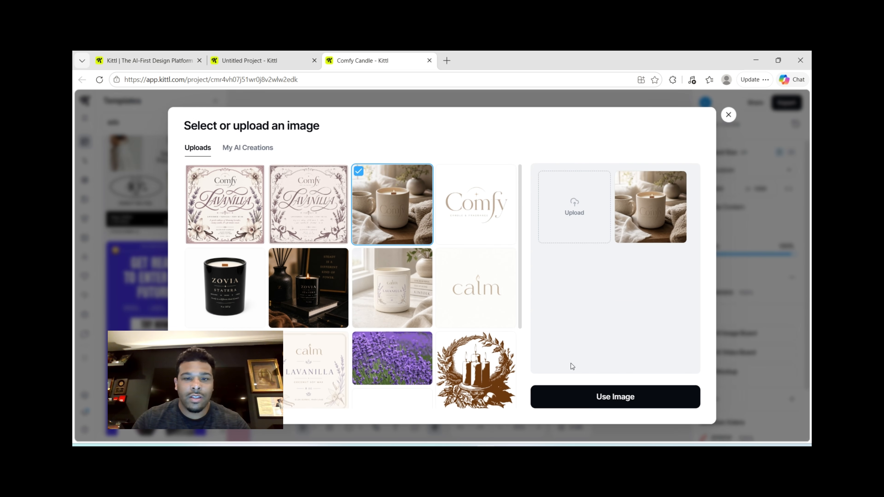
left_click(612, 398)
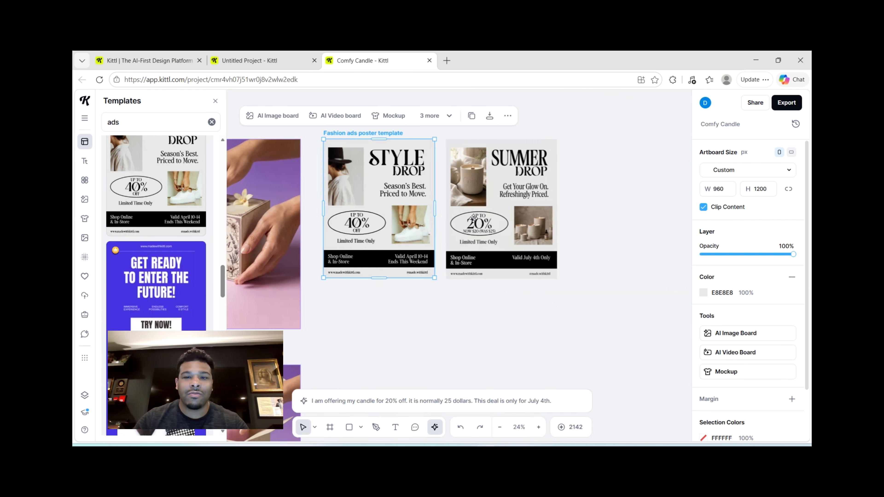
- Examine the generated Summer Drop candle poster's photos, headline, discount text and validity date up close
scroll(545, 204, "up", 3)
scroll(545, 206, "up", 5)
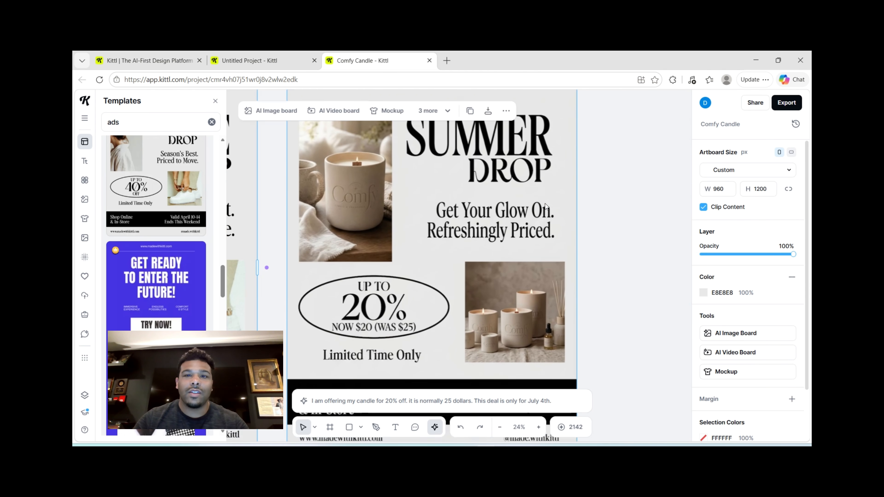
scroll(545, 205, "down", 2)
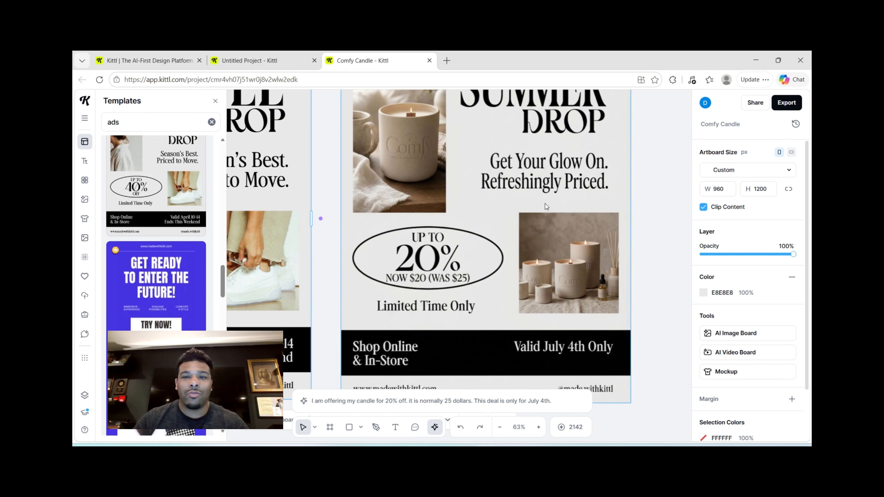
scroll(545, 204, "down", 1)
scroll(545, 204, "up", 3)
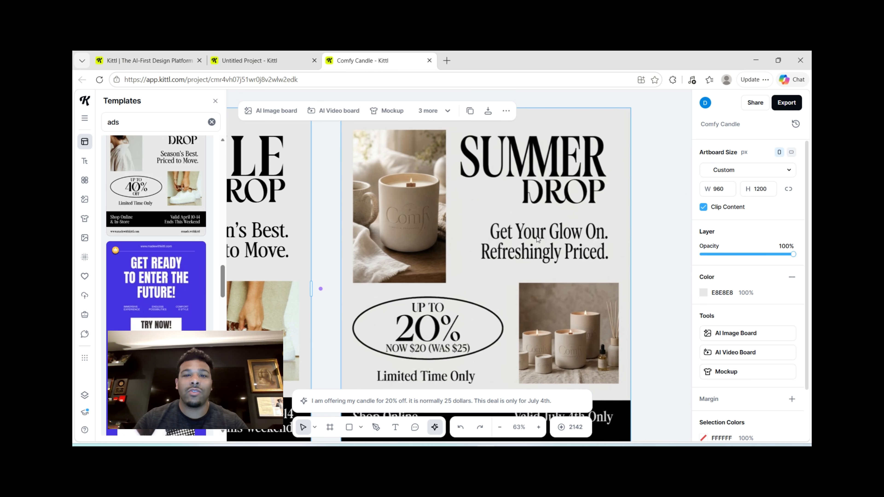
scroll(538, 239, "down", 1)
scroll(479, 221, "down", 2)
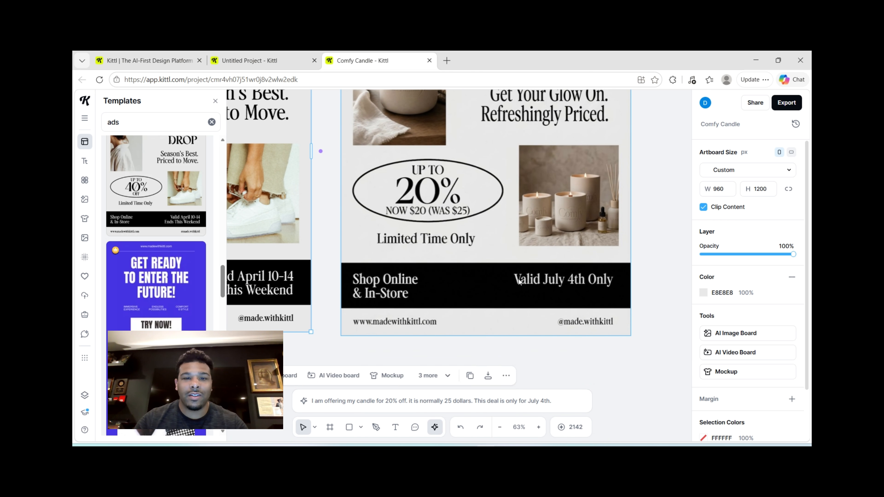
double_click(447, 286)
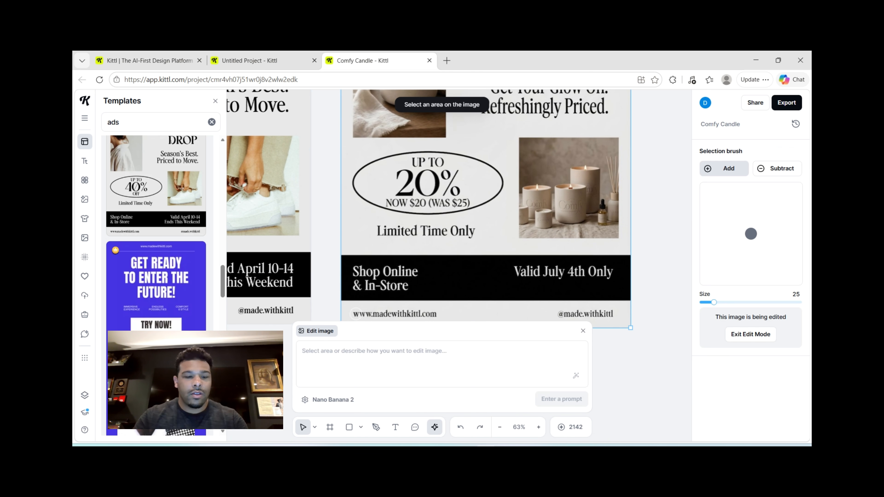
left_click_drag(349, 313, 443, 314)
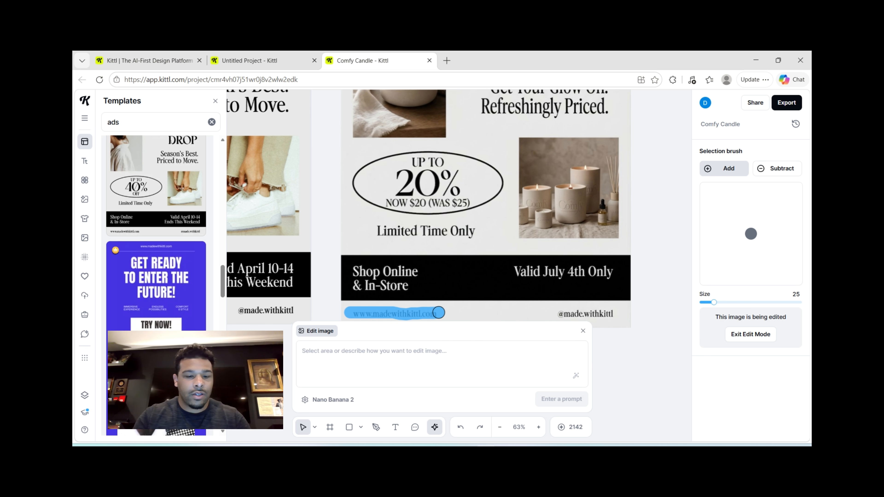
left_click(378, 349)
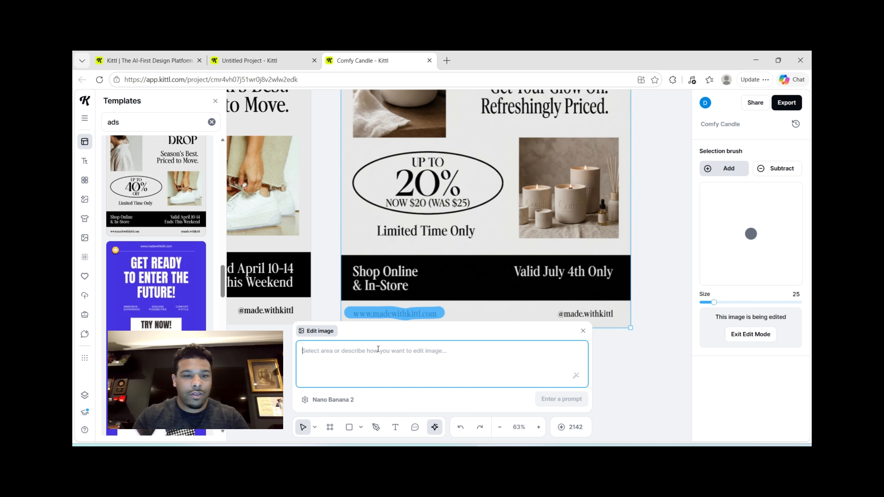
type("www.com")
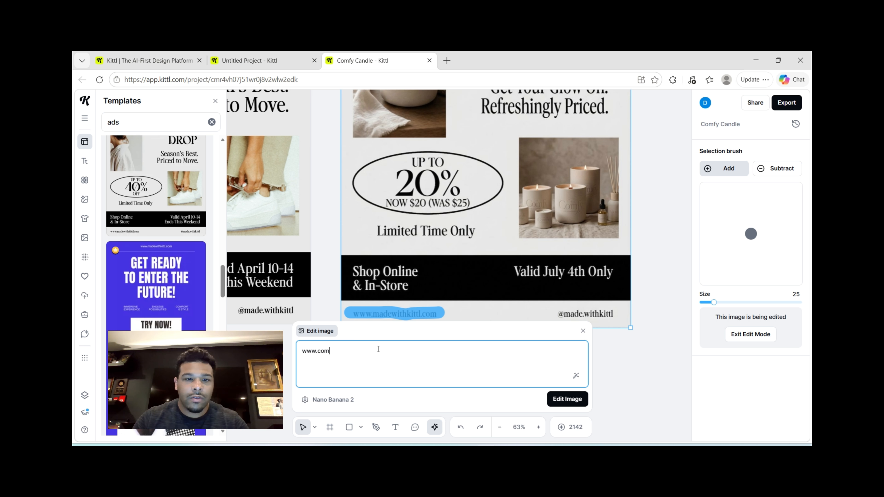
type("fycandle.com")
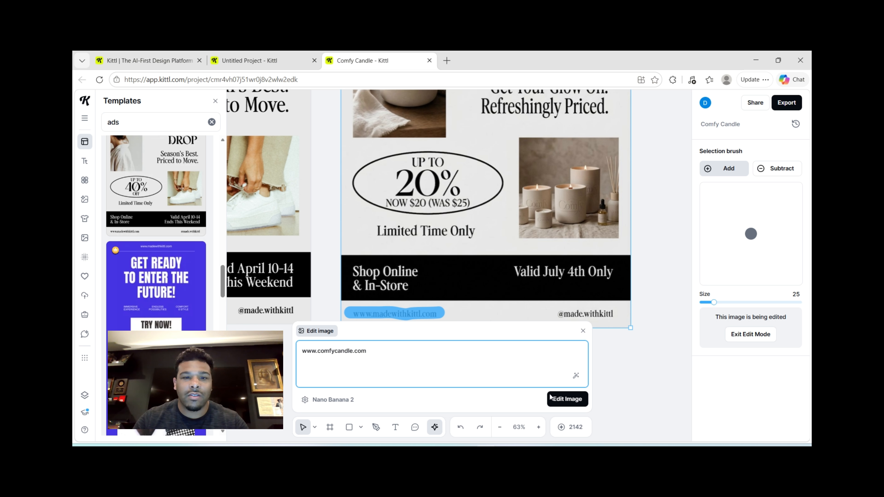
left_click(551, 398)
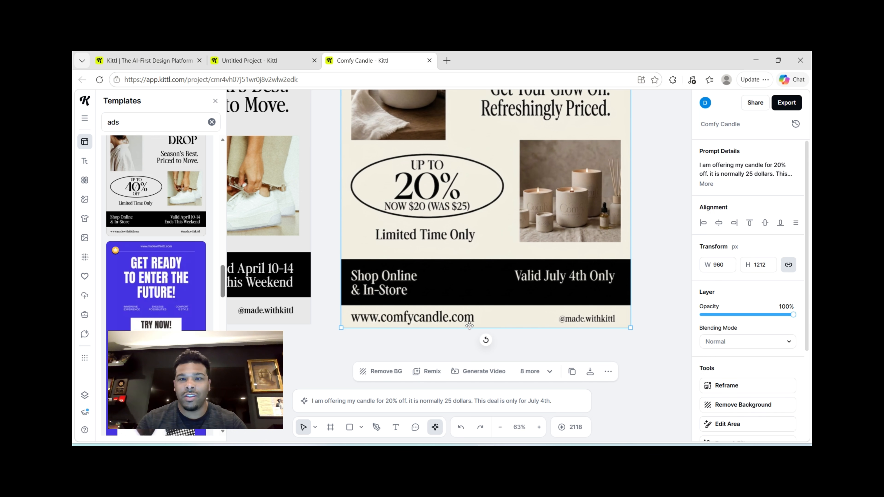
- Examine the edited Summer Drop poster's footer, offer text and photos, and compare it with the original fashion ads poster
scroll(501, 333, "up", 2)
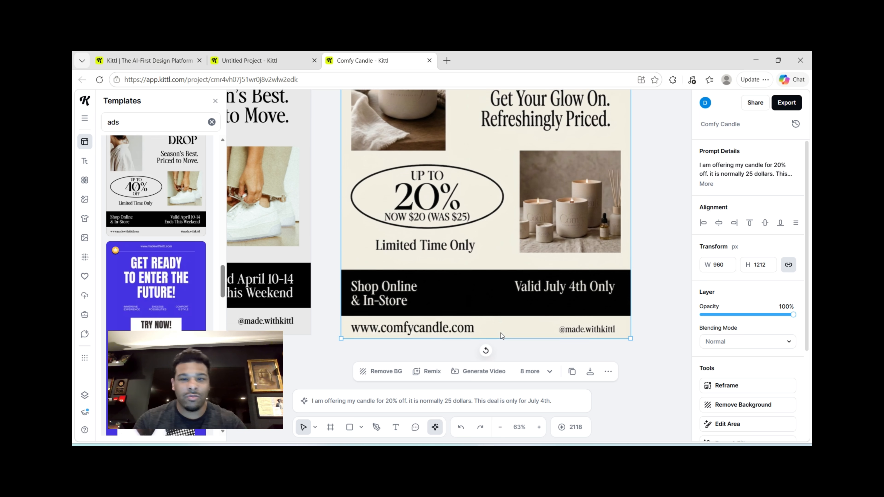
scroll(504, 322, "down", 4)
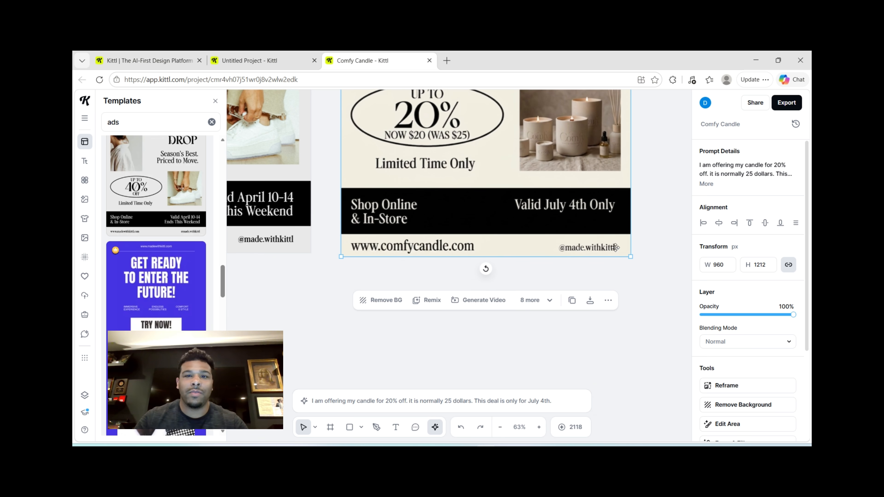
scroll(557, 230, "up", 7)
scroll(557, 231, "down", 3)
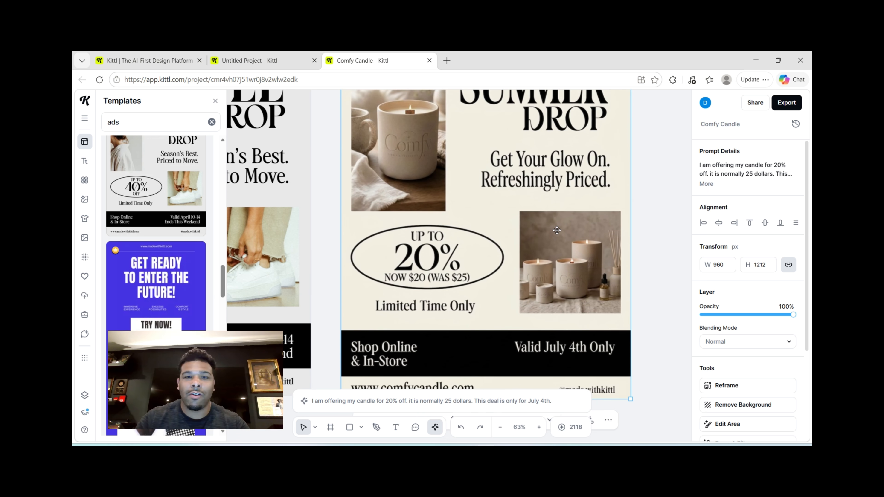
scroll(557, 231, "down", 2)
scroll(557, 230, "up", 3)
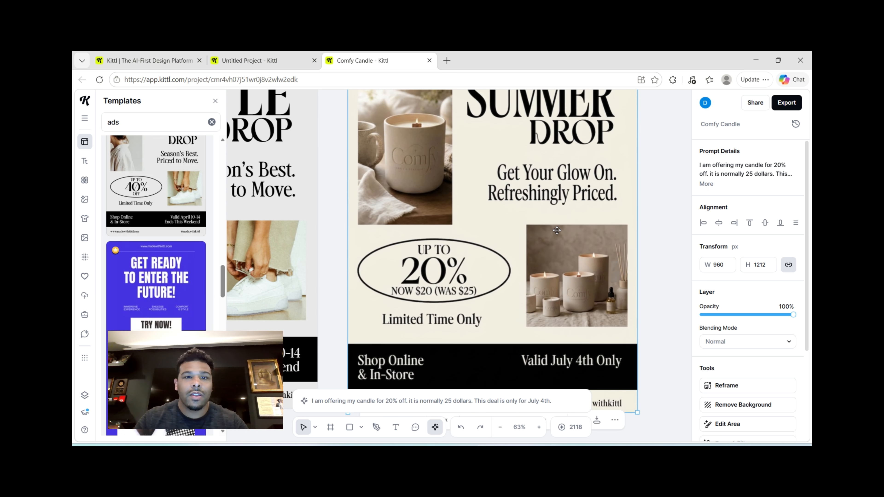
scroll(557, 230, "down", 5)
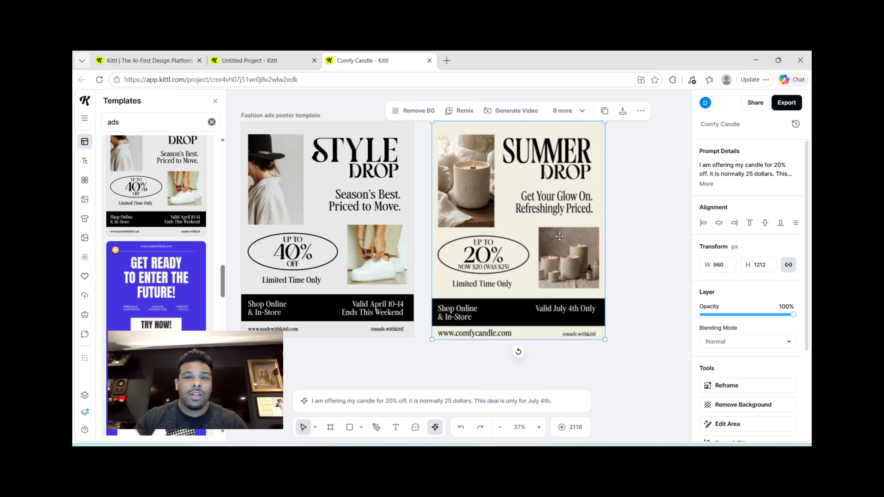
- Delete the candle photo from the canvas and attach the uploaded Comfy candle photo as the Agentic AI prompt's reference image
scroll(398, 316, "down", 2)
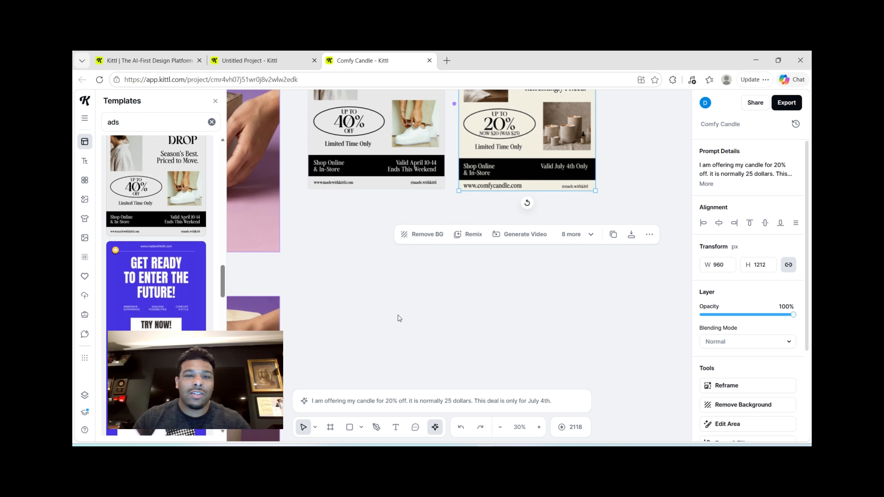
scroll(398, 316, "down", 5)
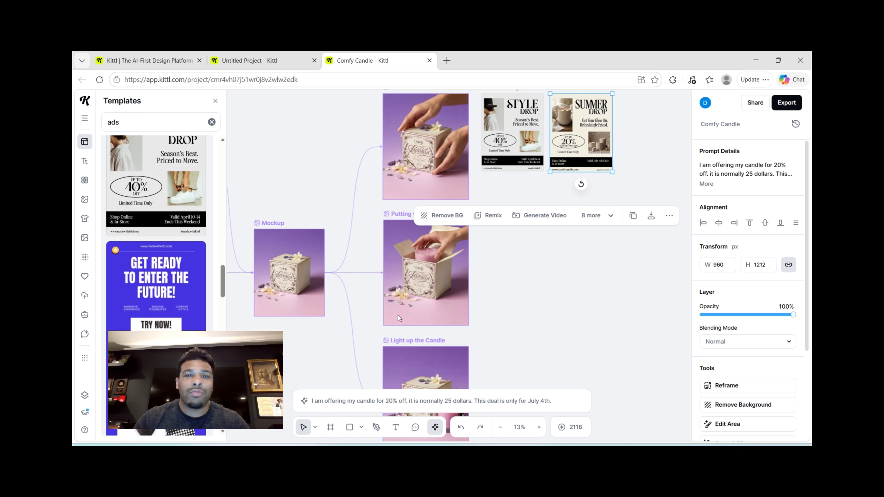
scroll(398, 316, "down", 4)
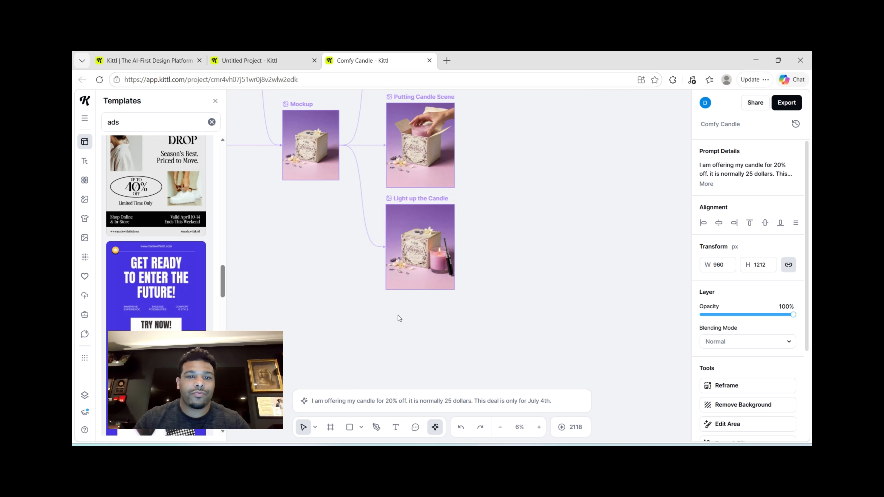
scroll(425, 320, "left", 4)
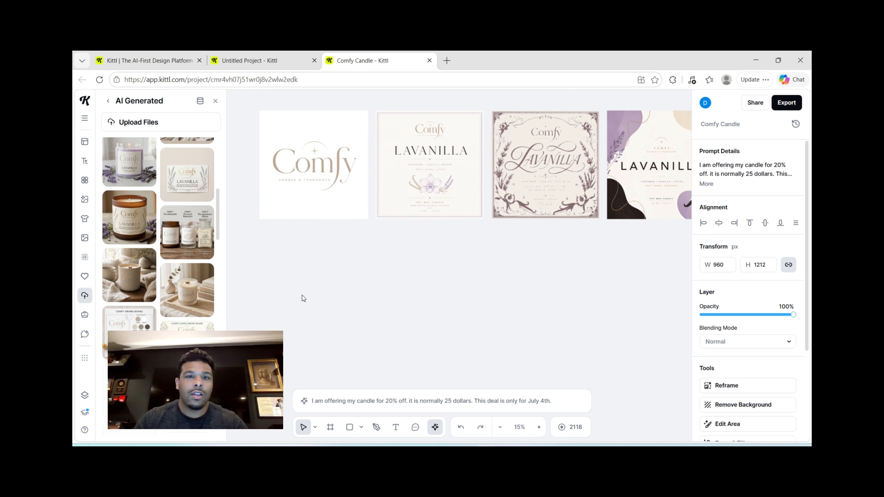
left_click_drag(302, 295, 302, 294)
scroll(302, 294, "up", 4)
left_click(302, 294)
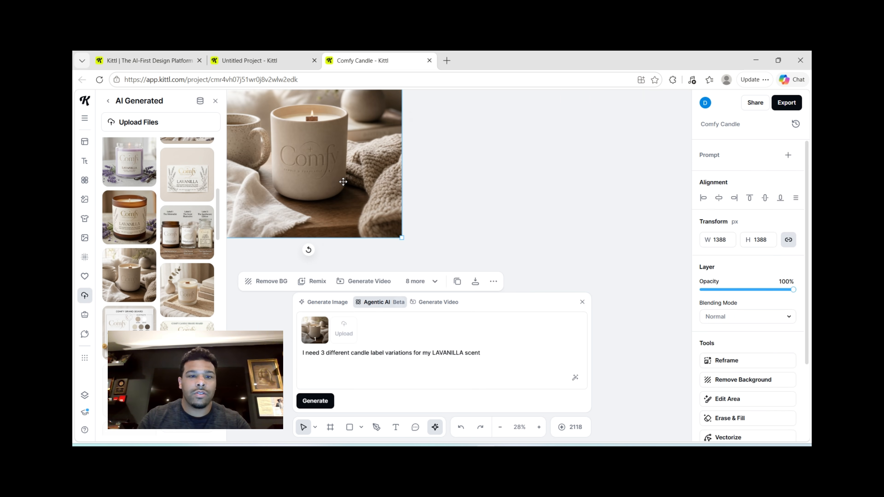
key("Delete")
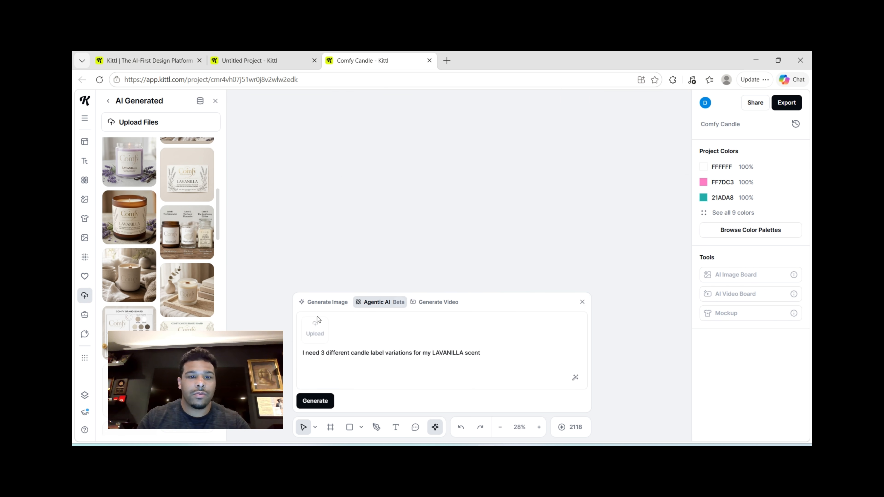
left_click(315, 324)
left_click(399, 213)
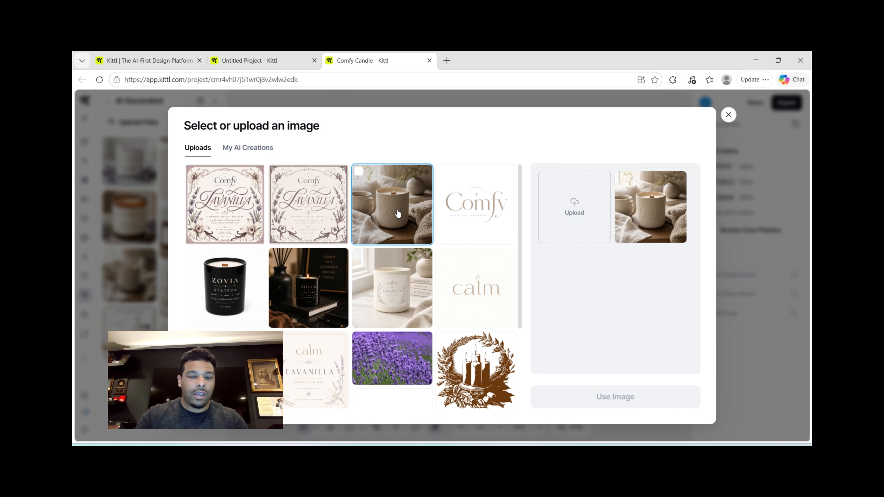
left_click(616, 397)
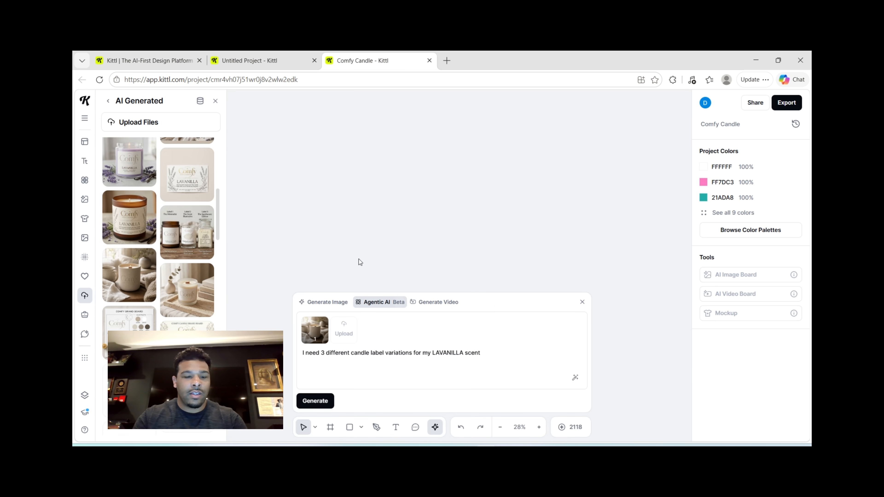
- Replace the Agentic AI prompt with "I need multiple photos for shopify. A product photo, a lifestyle photo, and"
triple_click(346, 353)
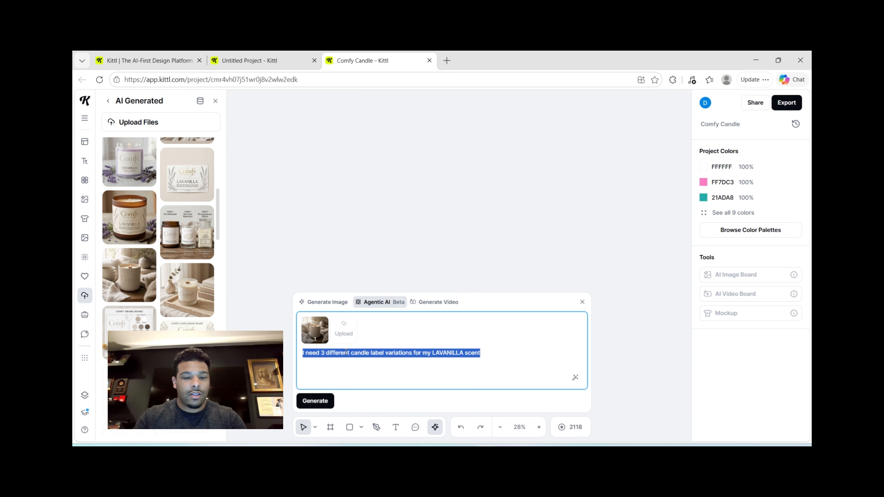
key("BackSpace")
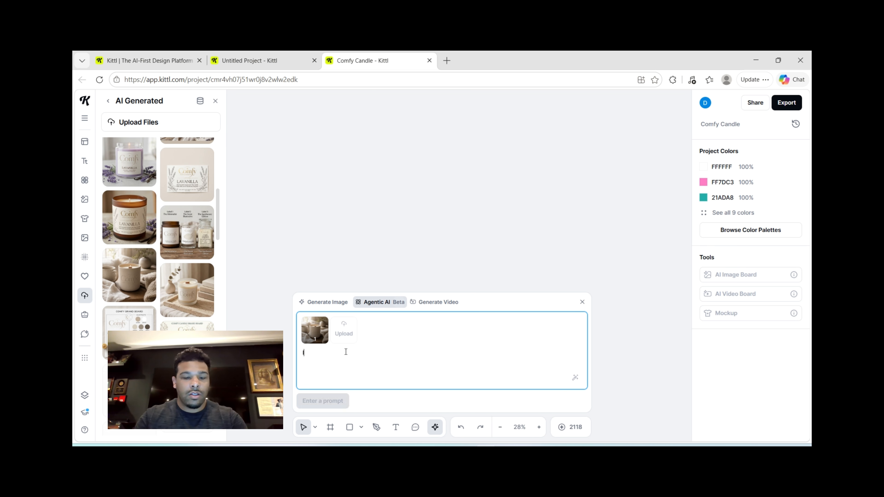
type("I need ")
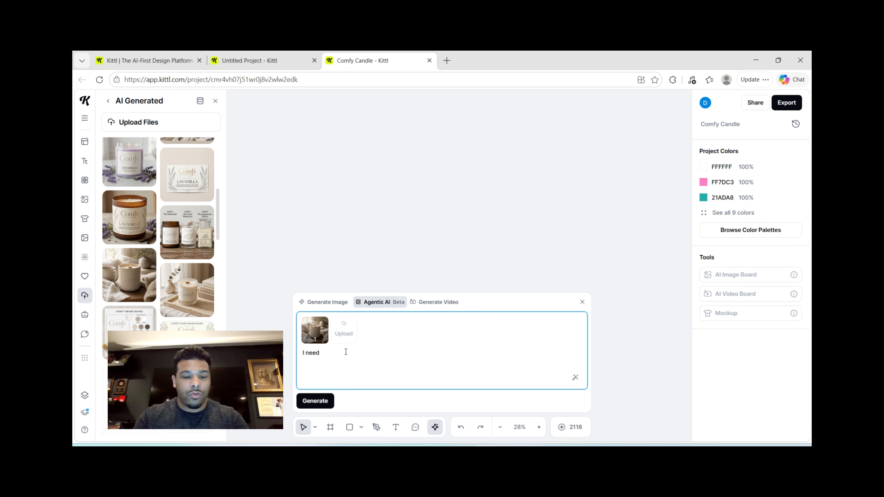
type("multiple photo")
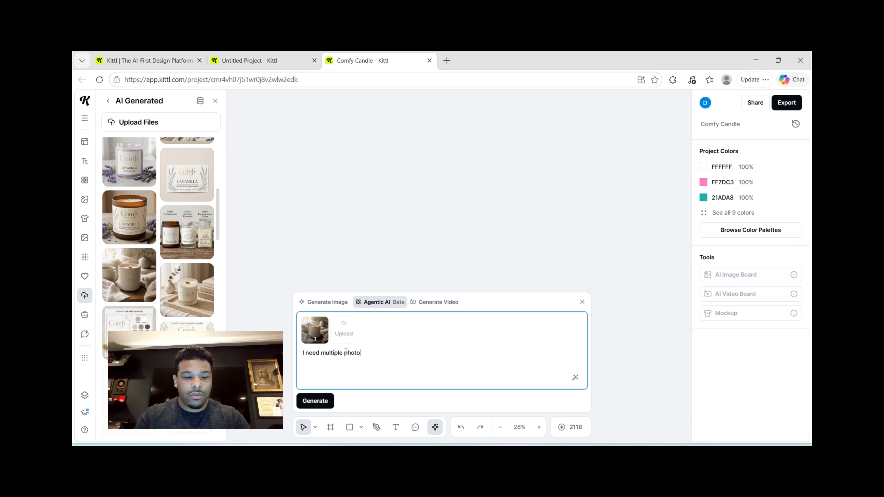
type("s for shopify")
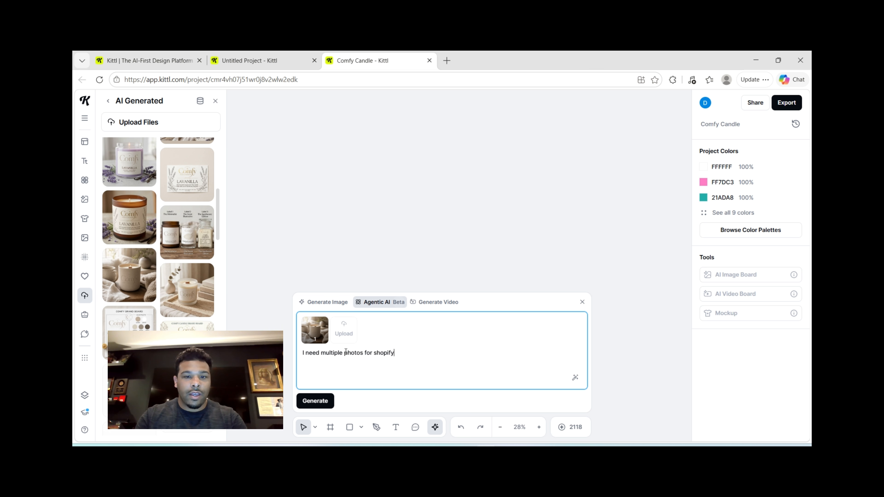
type(". A product")
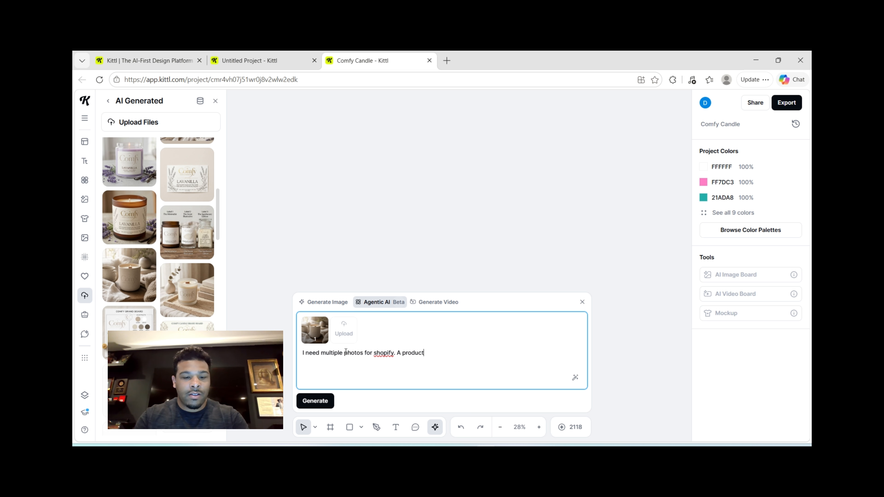
type(" photo, ")
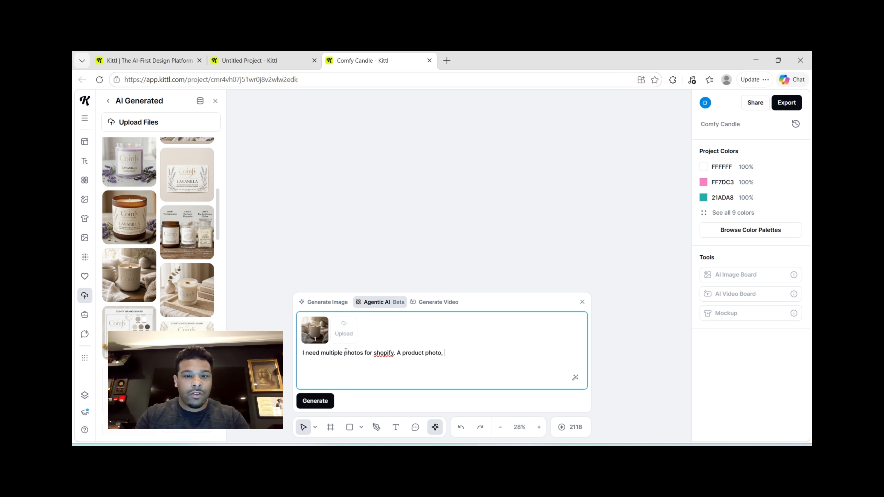
type("a lifestyle ")
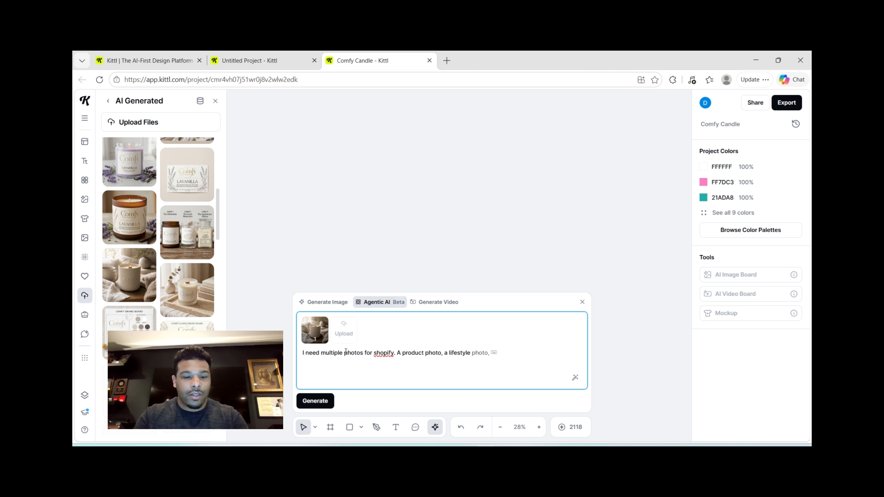
type("photo, and ")
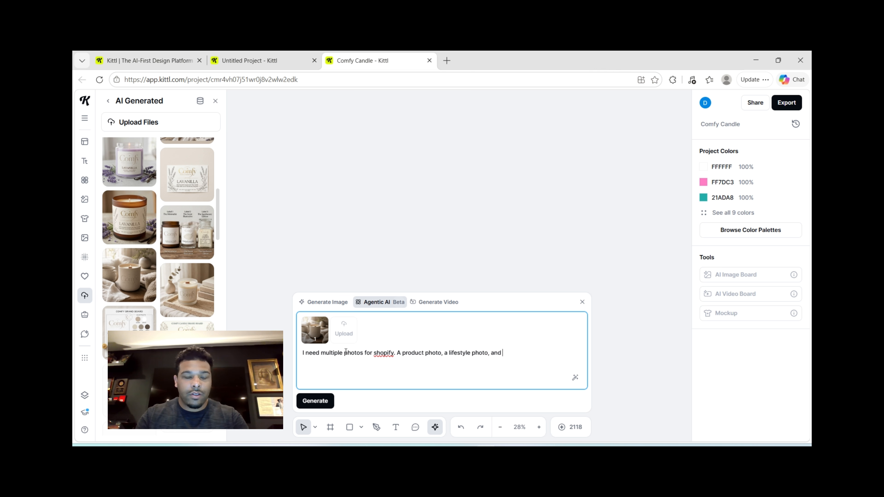
- Extend the prompt with "an customer education photo showing our coconut soy wax, wood wick, and high fragrance load, handcrafted" and generate the photos
type("an customer ")
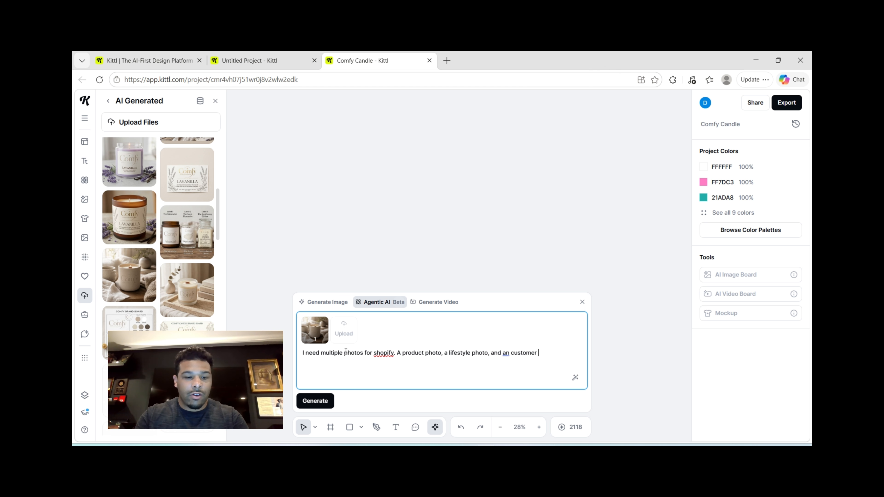
type("education photo showing")
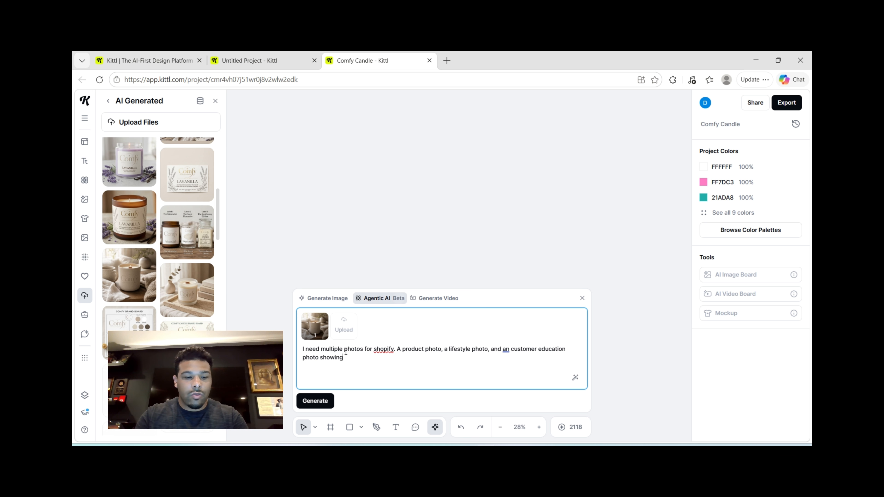
type(" our coco")
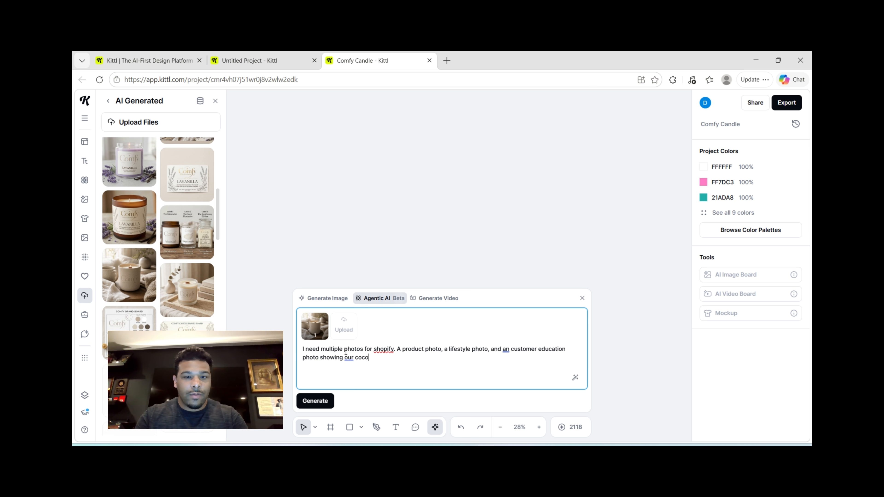
type("nut soy wax,")
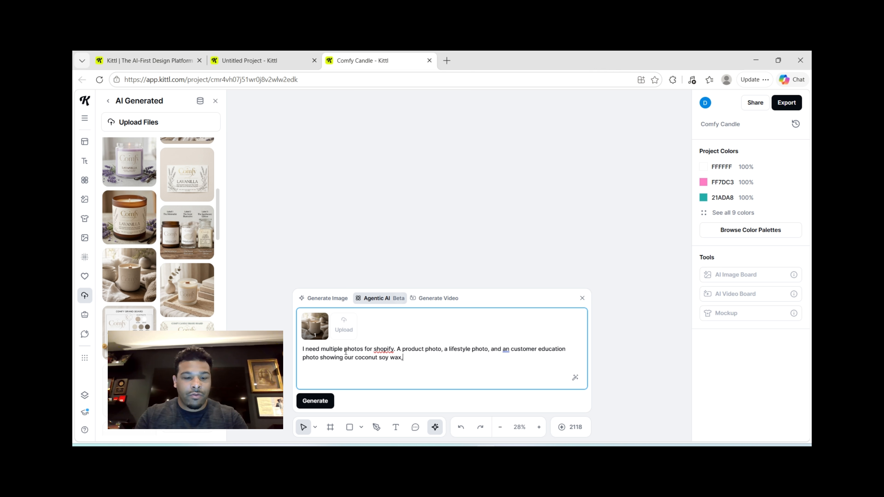
type(" wood wick,")
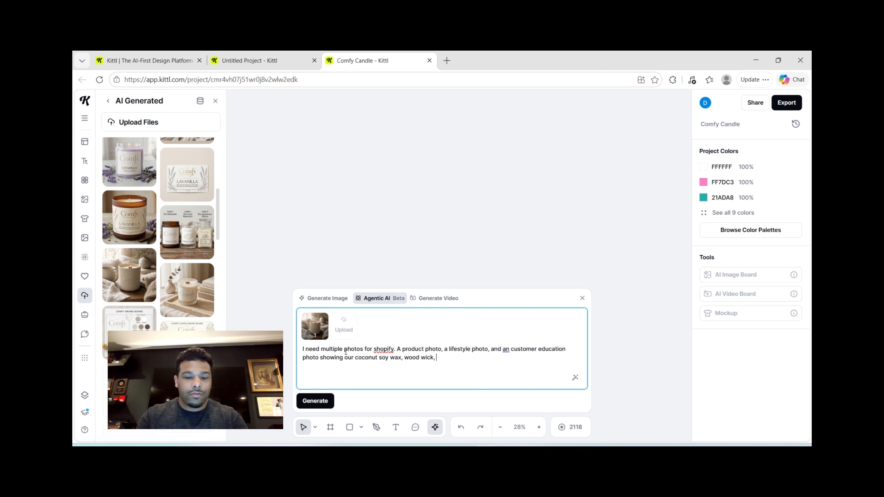
type(" and high")
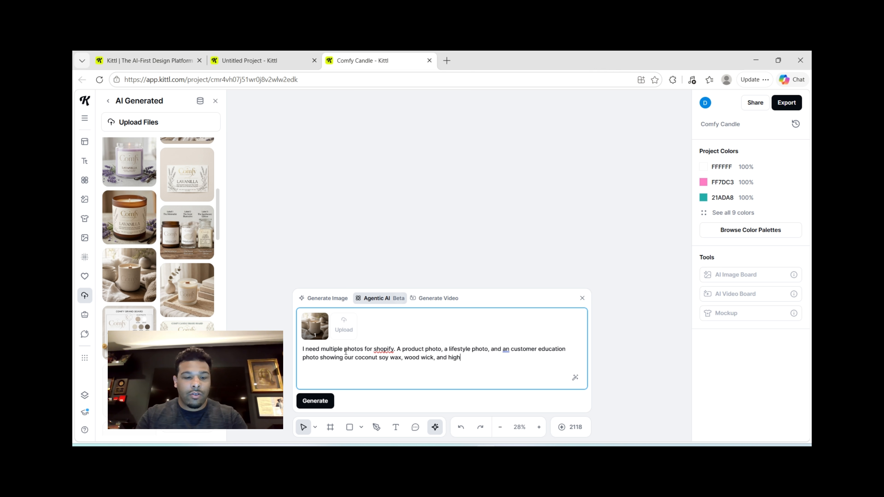
type(" fragrance load, handcrafted")
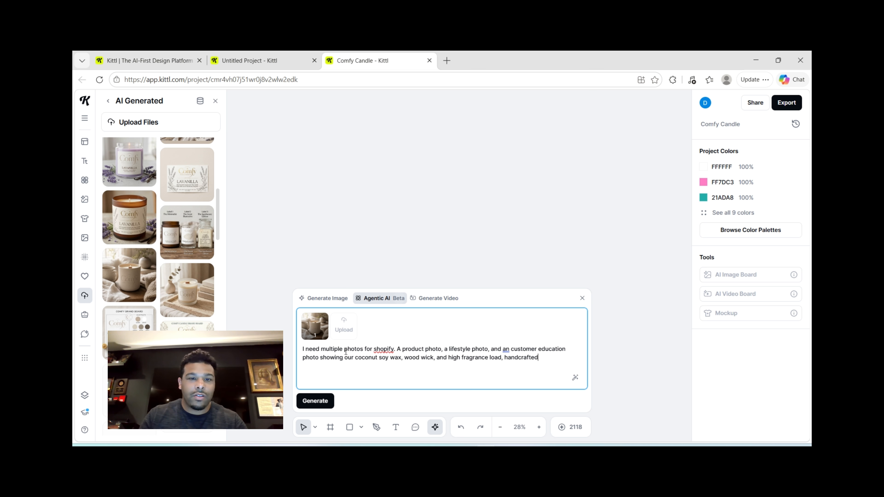
left_click(319, 402)
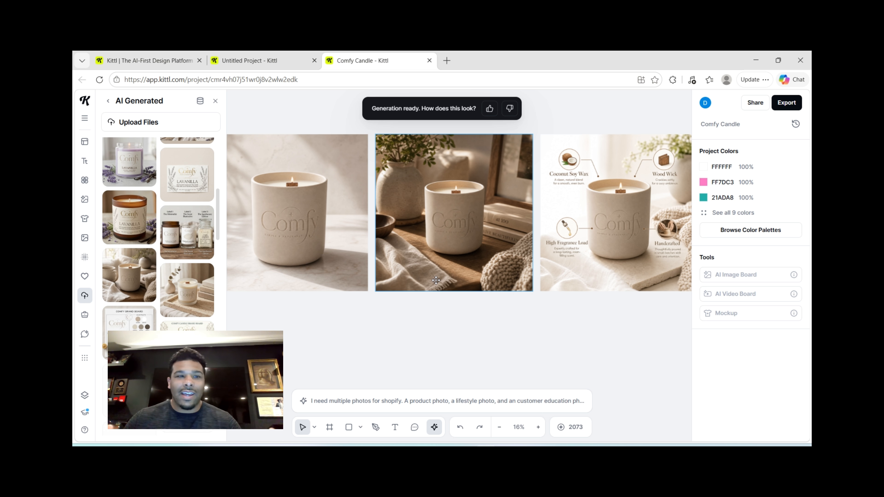
- Examine the generated product, lifestyle and customer education photos, the education photo's feature callouts and its additional image editing options
scroll(436, 280, "up", 1)
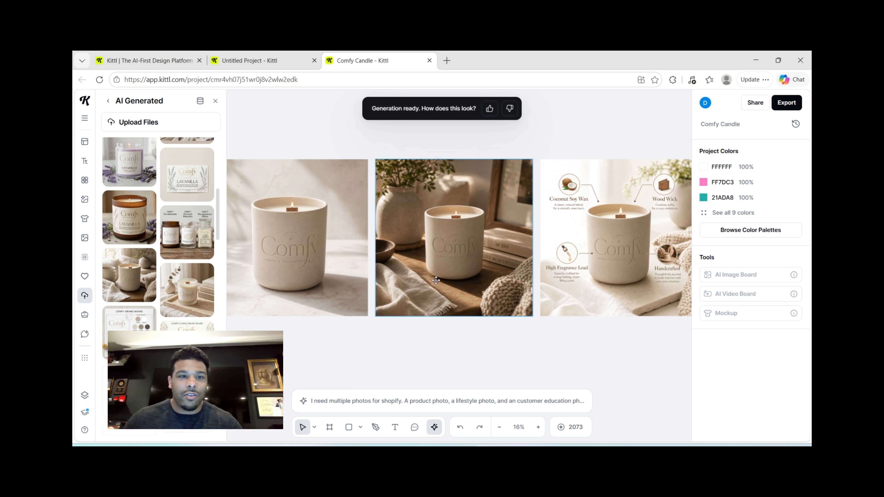
scroll(359, 272, "left", 3)
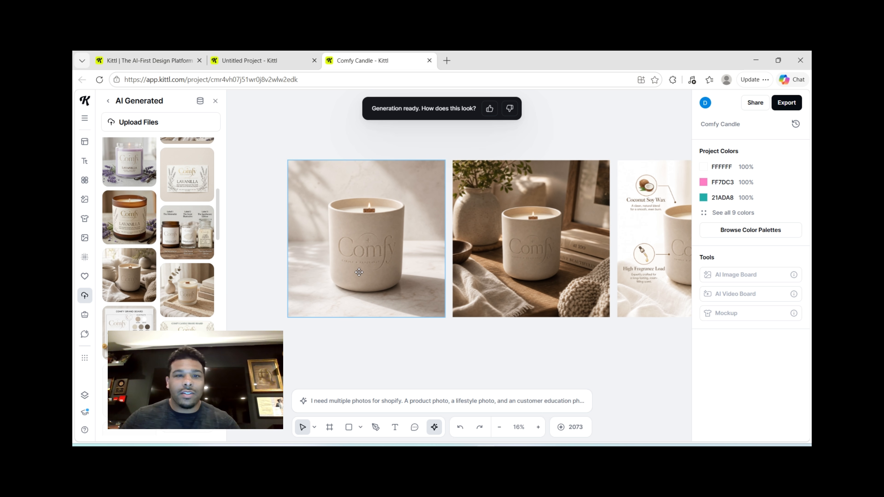
scroll(359, 272, "right", 4)
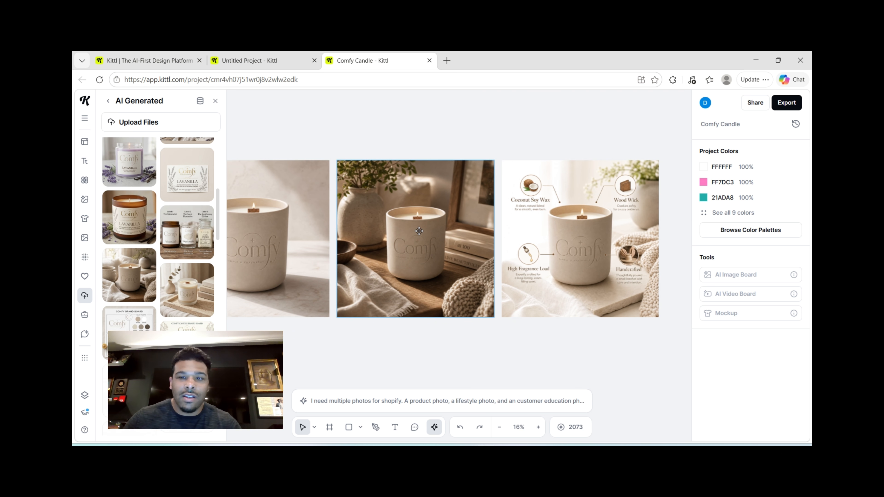
scroll(419, 231, "right", 3)
left_click(527, 248)
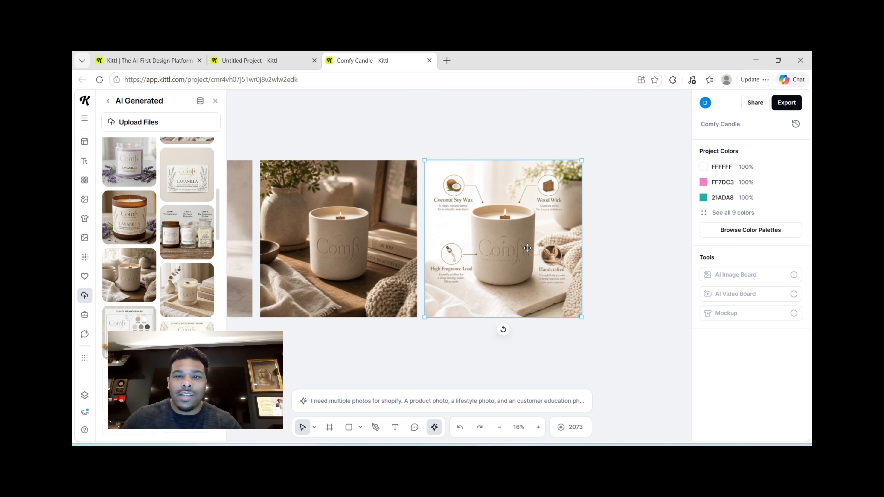
scroll(528, 248, "up", 5)
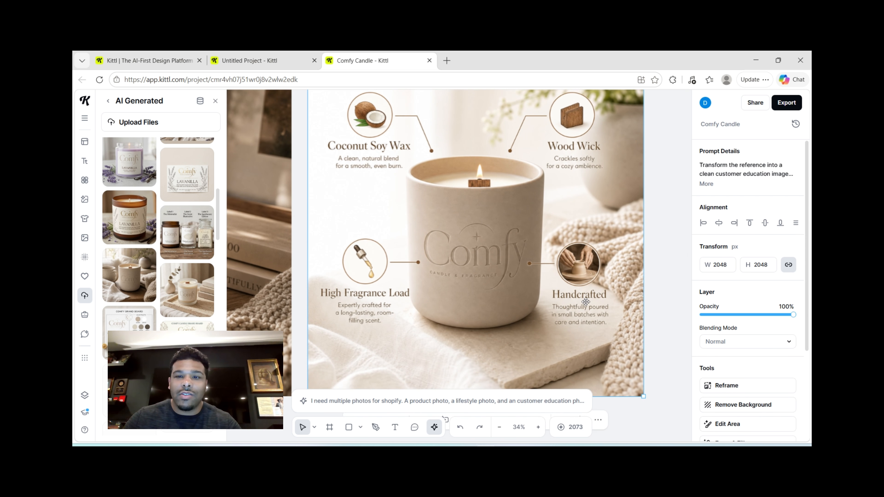
scroll(453, 288, "down", 3)
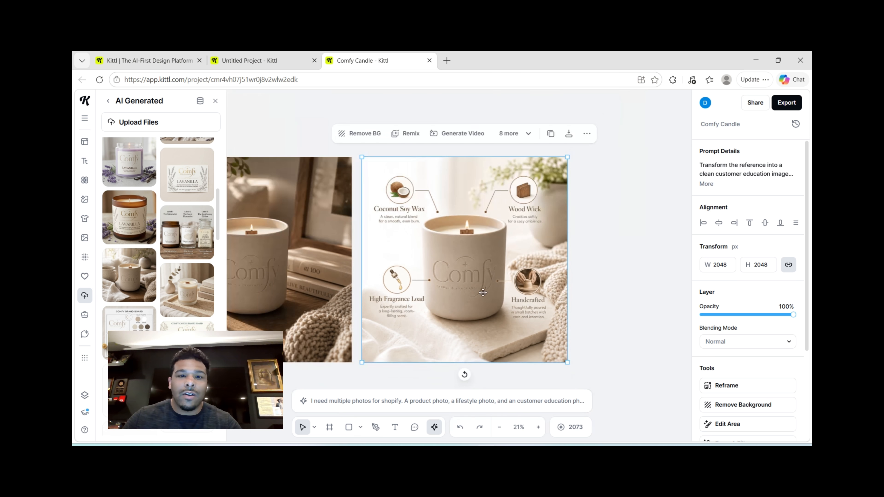
scroll(471, 303, "up", 3)
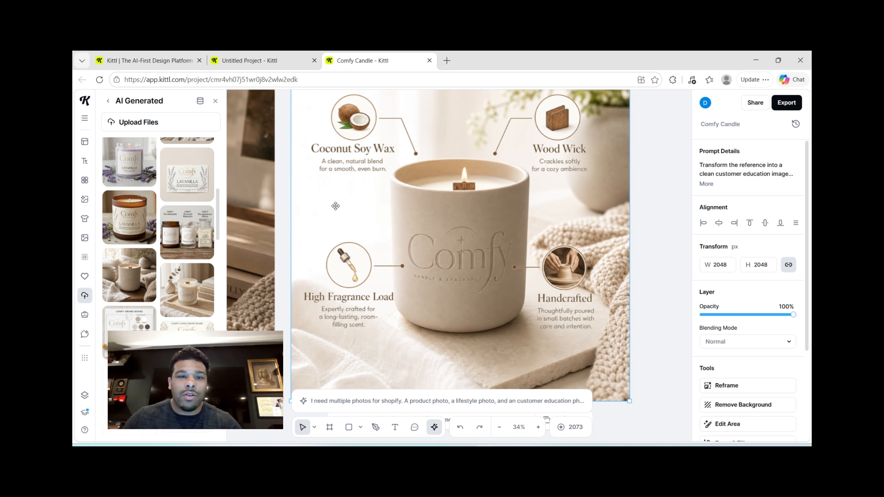
scroll(335, 206, "down", 3)
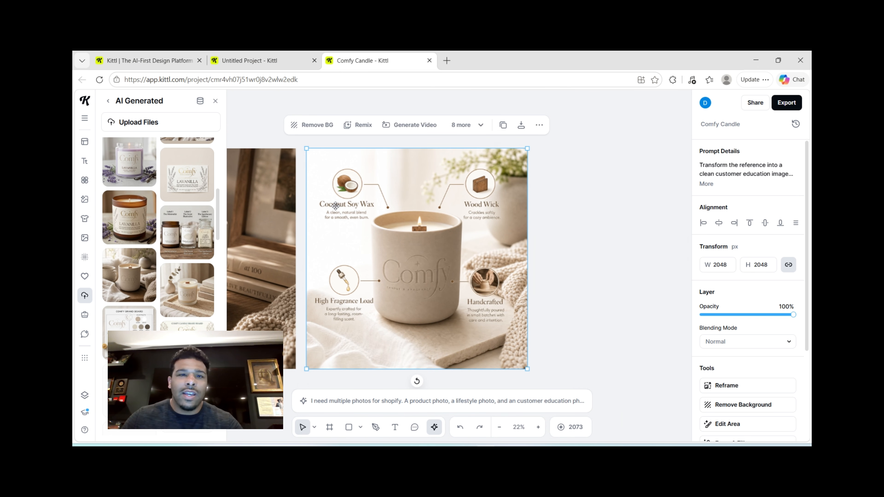
scroll(389, 211, "down", 1)
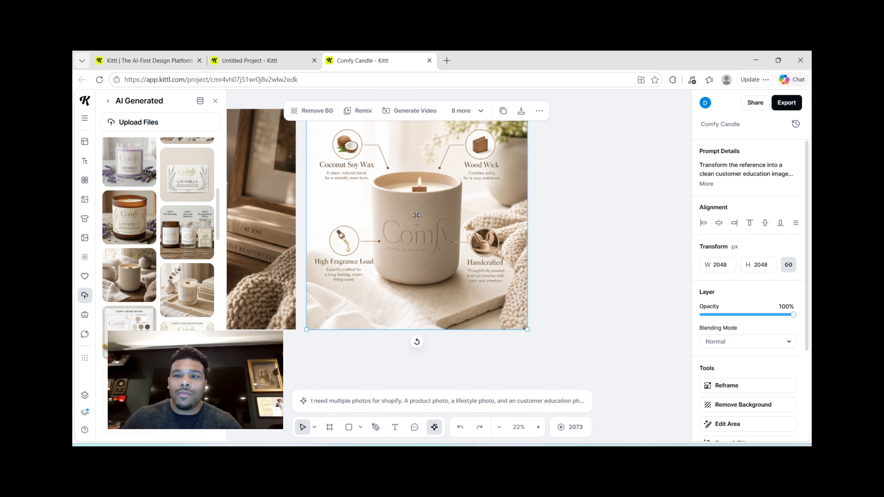
scroll(416, 215, "left", 5)
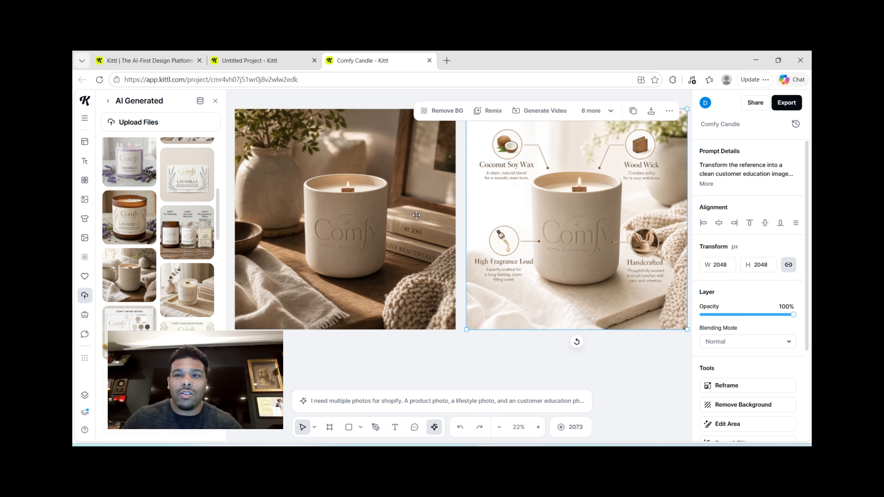
scroll(582, 258, "up", 2)
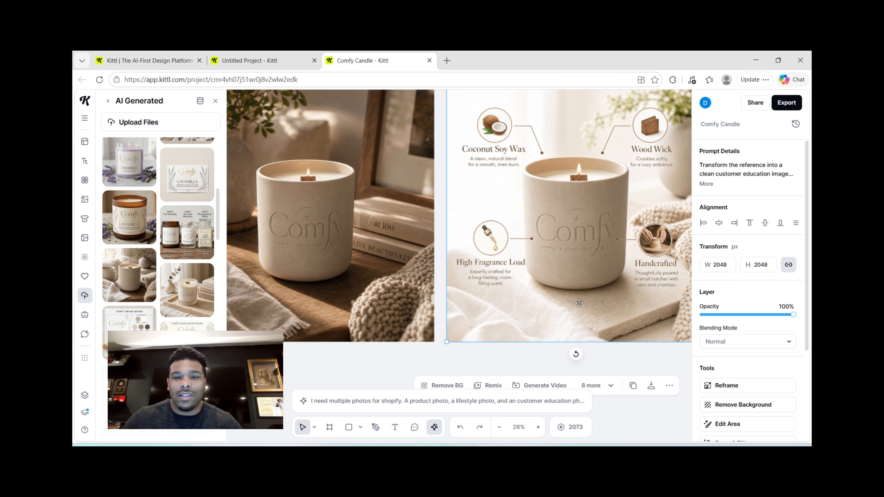
left_click(610, 385)
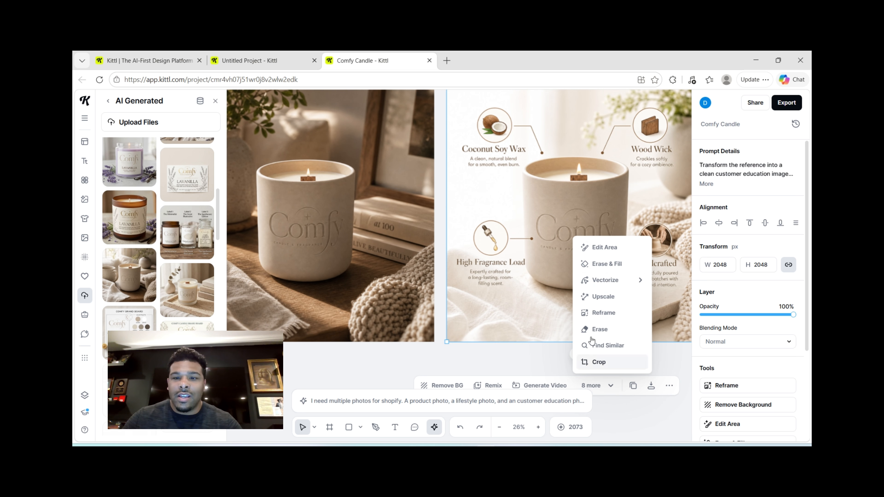
left_click(528, 355)
- Review the whole project canvas, from the logo, brand board, labels and Shopify photos to the packaging scenes, ad posters and UGC video
scroll(528, 356, "down", 4)
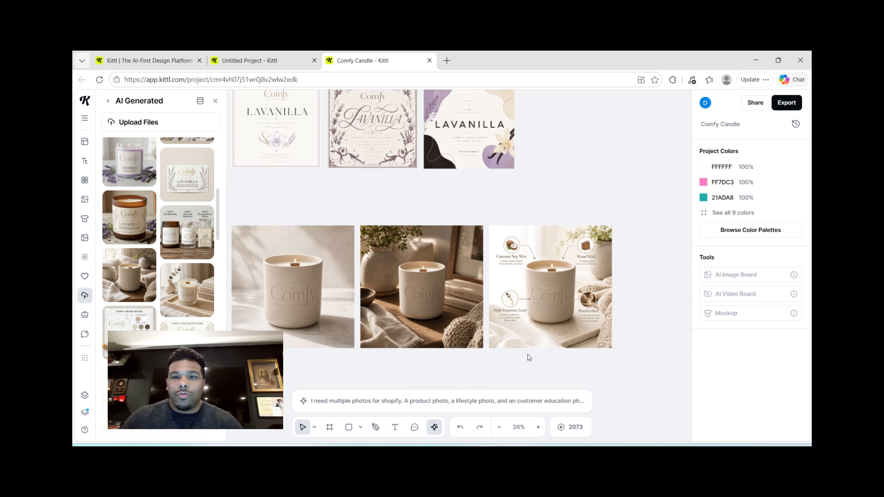
scroll(528, 355, "down", 2)
scroll(527, 355, "left", 3)
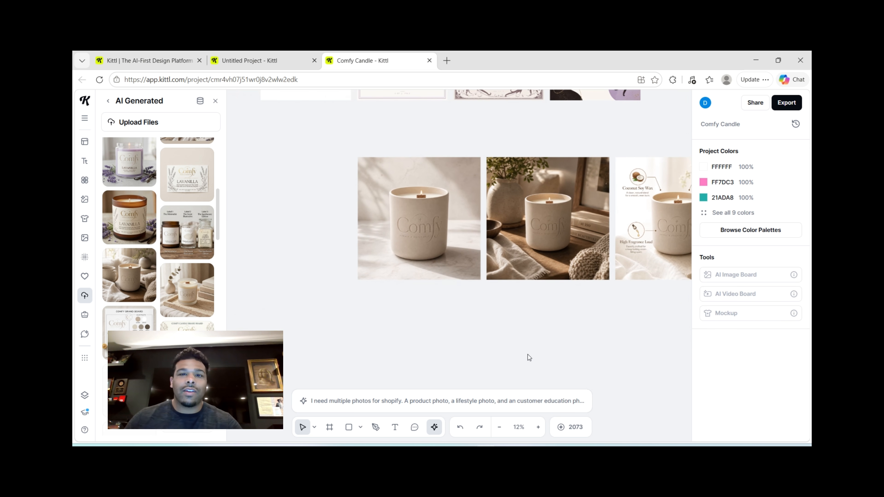
scroll(528, 355, "up", 6)
scroll(528, 357, "up", 4)
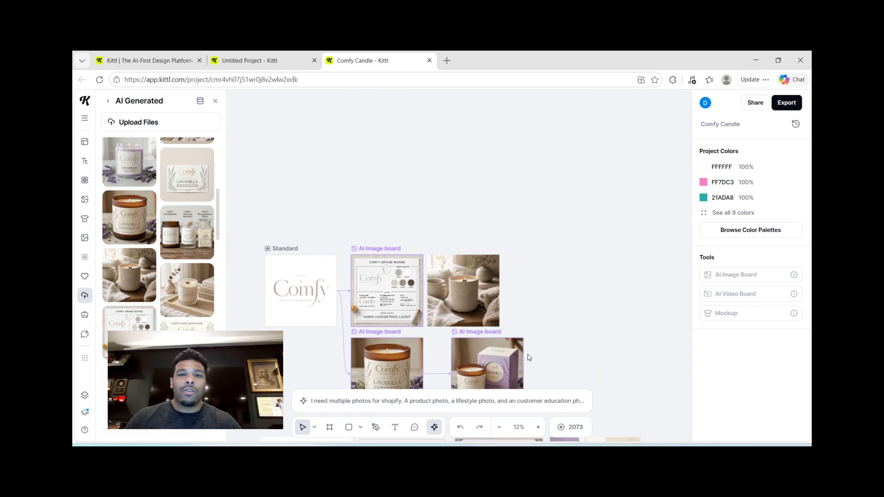
scroll(528, 356, "down", 5)
scroll(528, 357, "right", 8)
scroll(528, 357, "down", 6)
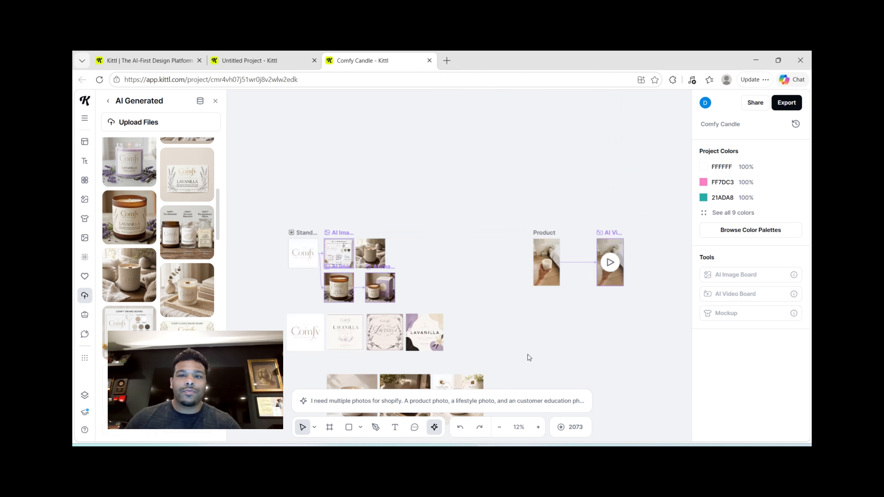
scroll(528, 357, "right", 4)
scroll(528, 357, "down", 2)
scroll(528, 355, "right", 5)
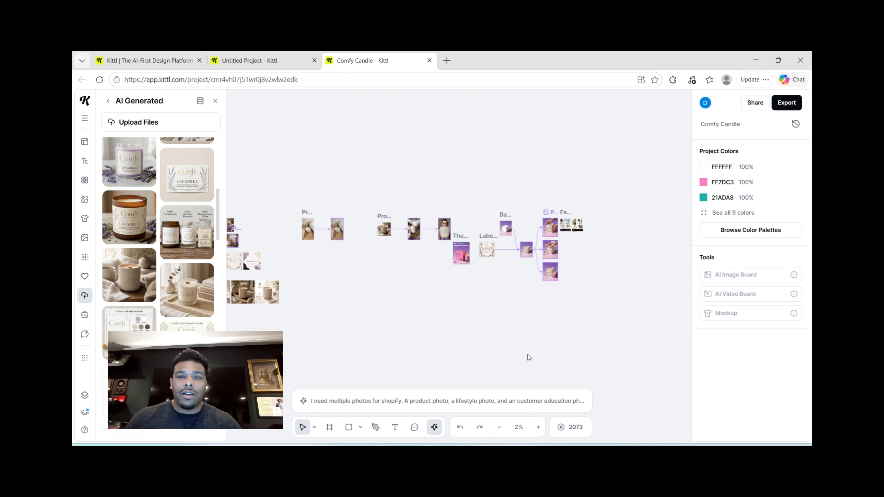
scroll(467, 243, "up", 3)
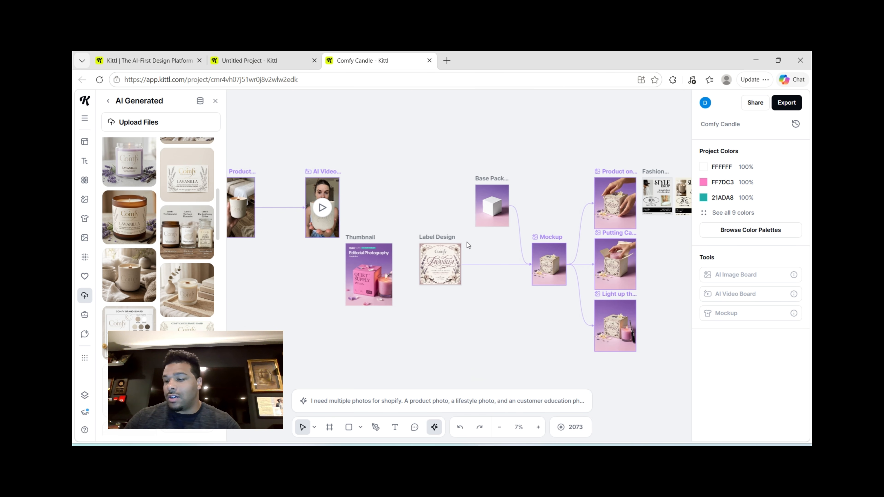
scroll(467, 243, "up", 3)
scroll(585, 266, "right", 4)
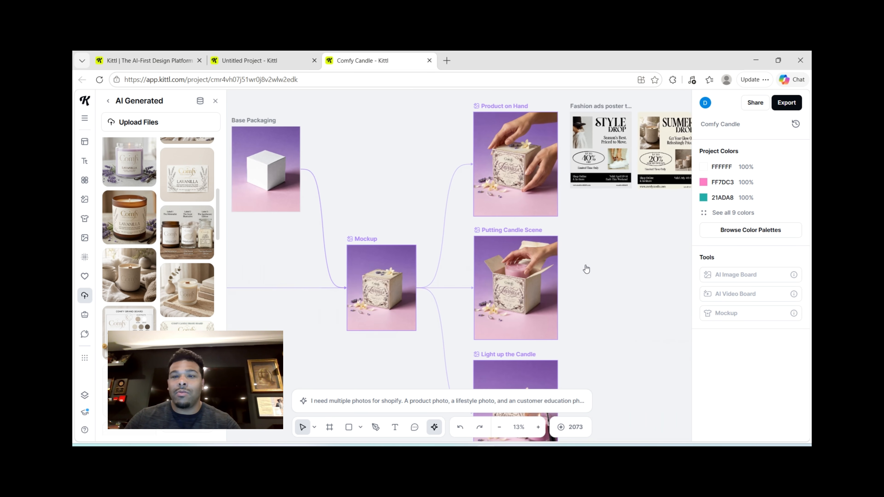
scroll(586, 269, "right", 2)
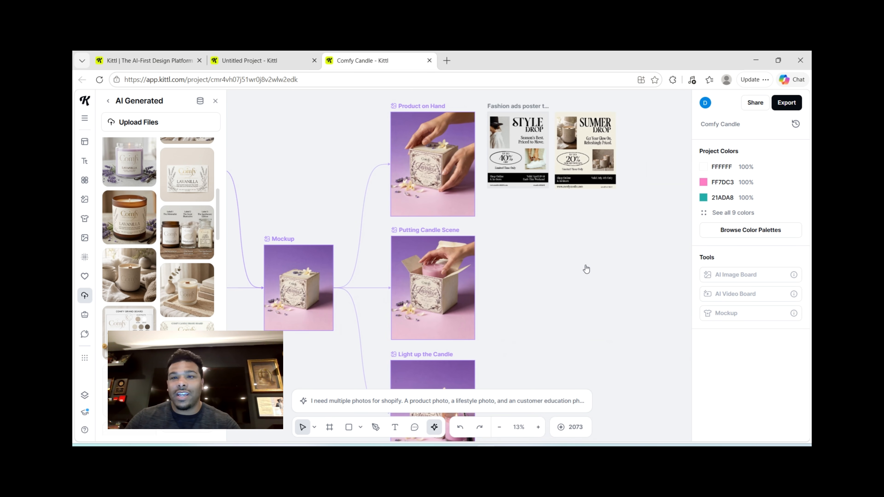
scroll(586, 269, "left", 15)
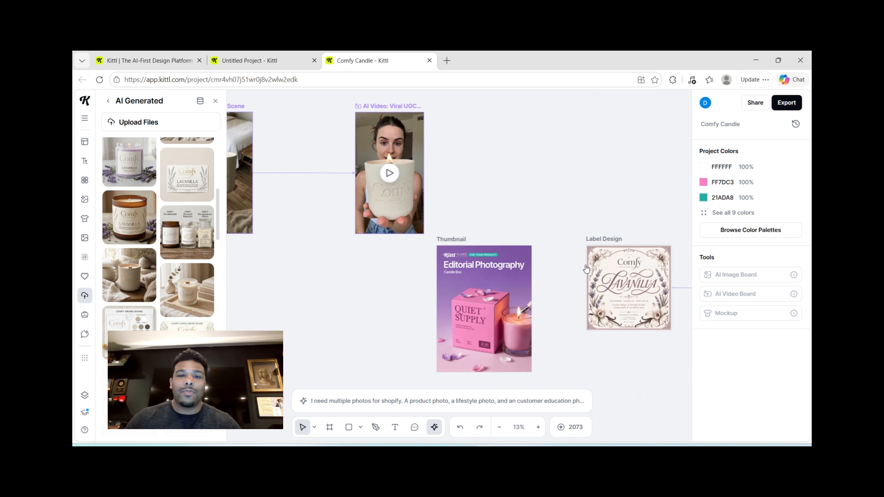
scroll(586, 269, "left", 4)
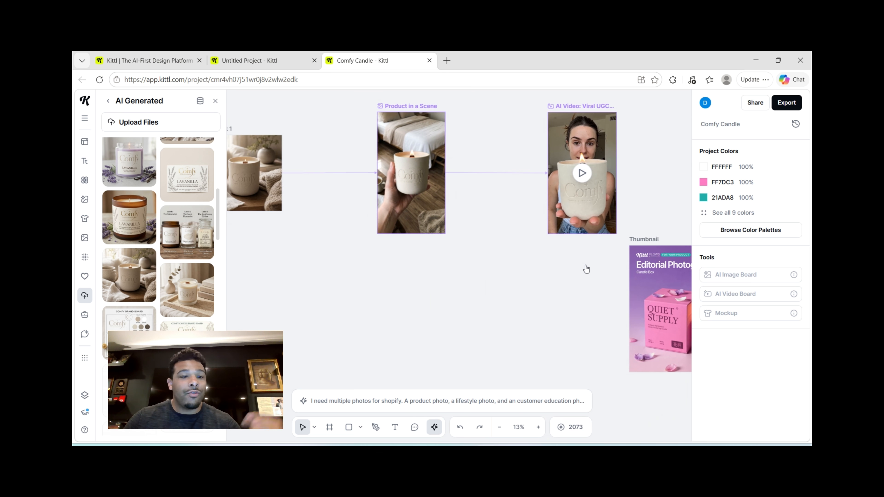